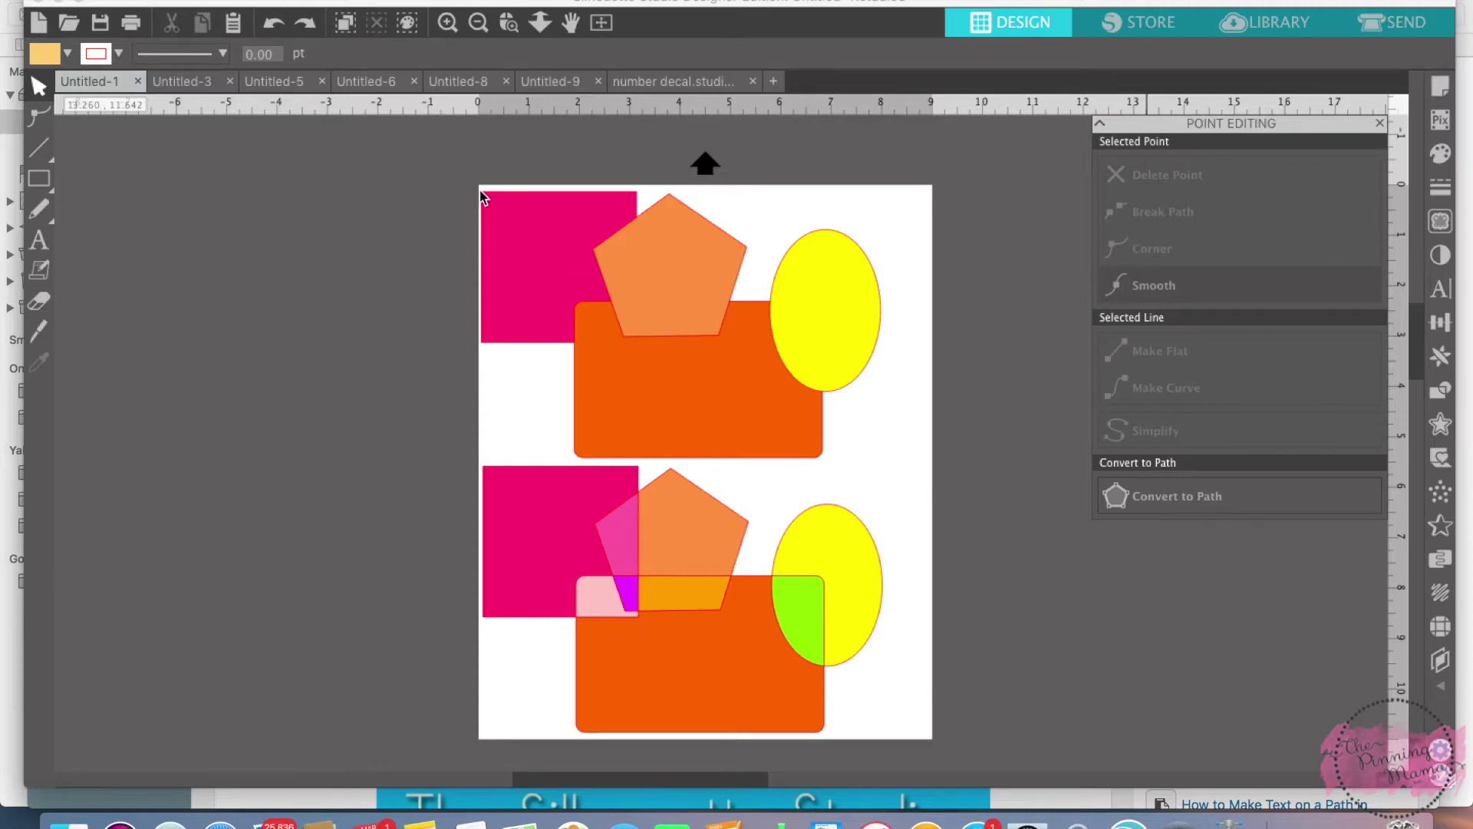
Step: Divide the upper set of overlapping shapes (pink square, pentagon, rounded rectangle and yellow ellipse) with the Divide operation
{"action": "left_click_drag", "start_coordinate": [477, 185], "coordinate": [887, 469]}
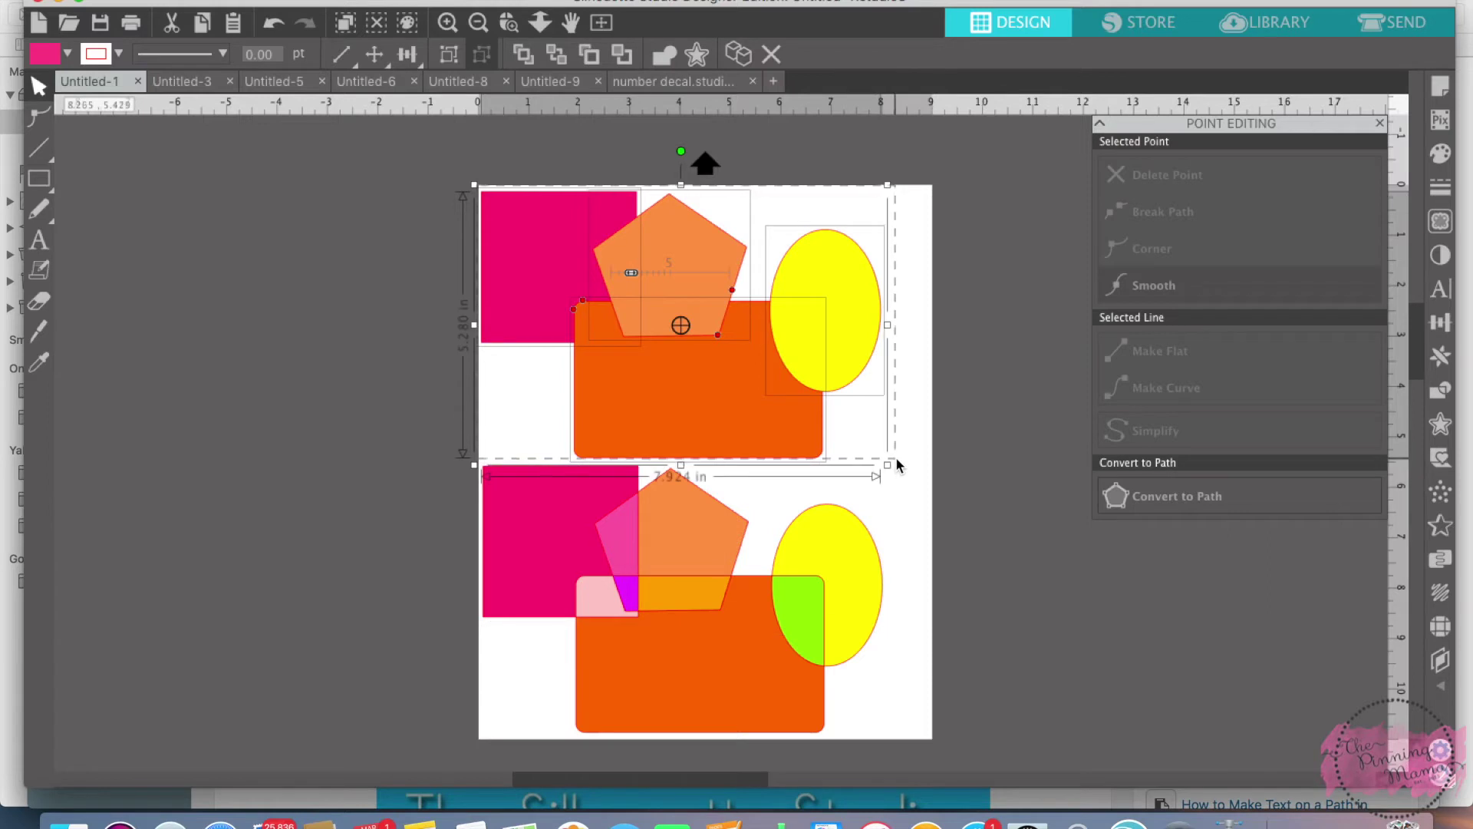
{"action": "left_click", "coordinate": [1440, 390]}
{"action": "left_click", "coordinate": [1145, 249]}
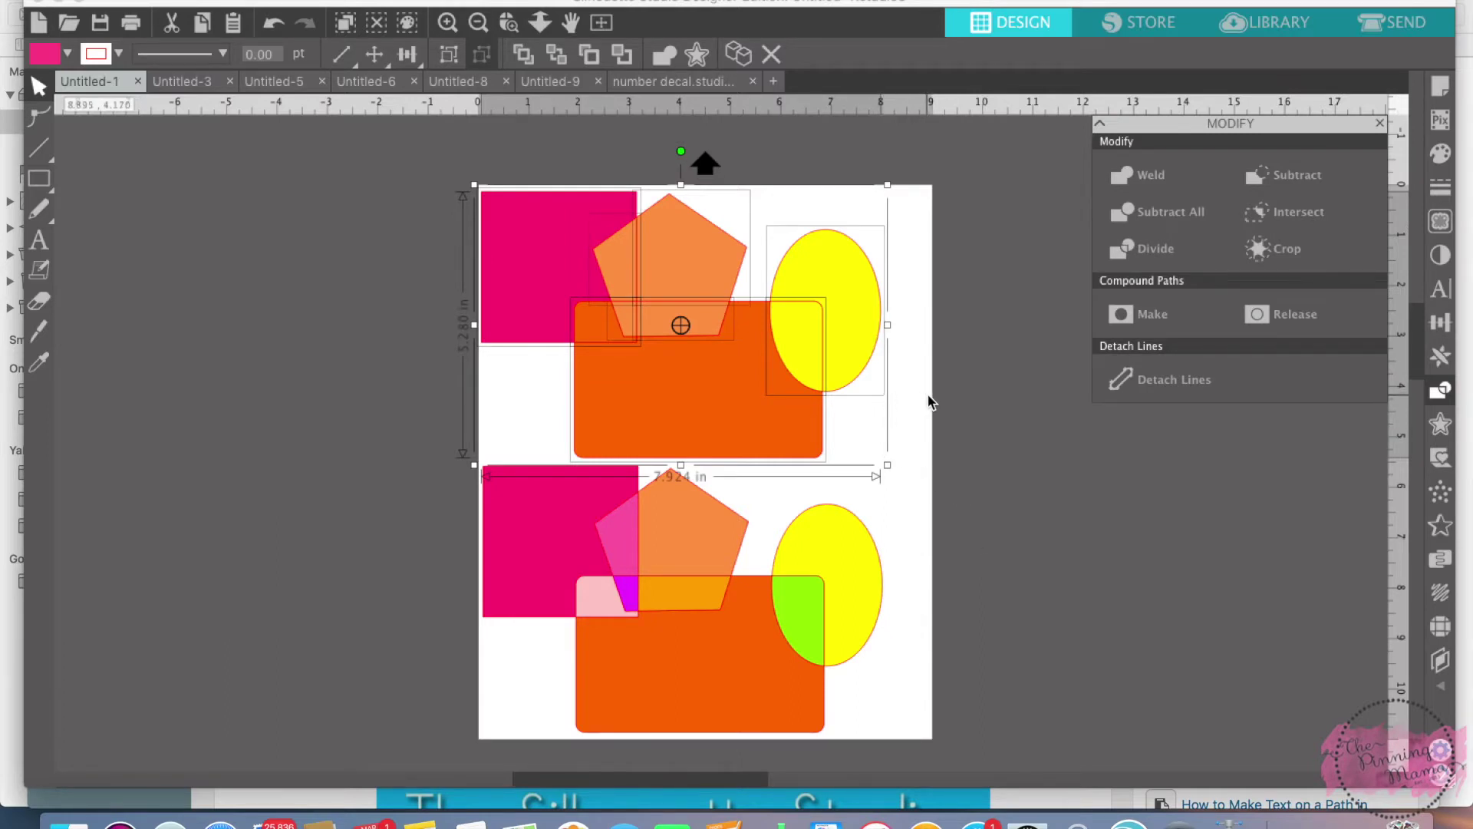
{"action": "left_click", "coordinate": [937, 352]}
Step: Pull the divided yellow ellipse pieces and the upper pentagon pieces apart from their neighbours
{"action": "left_click_drag", "start_coordinate": [865, 315], "coordinate": [830, 302]}
{"action": "left_click", "coordinate": [821, 316]}
{"action": "left_click_drag", "start_coordinate": [736, 254], "coordinate": [757, 250]}
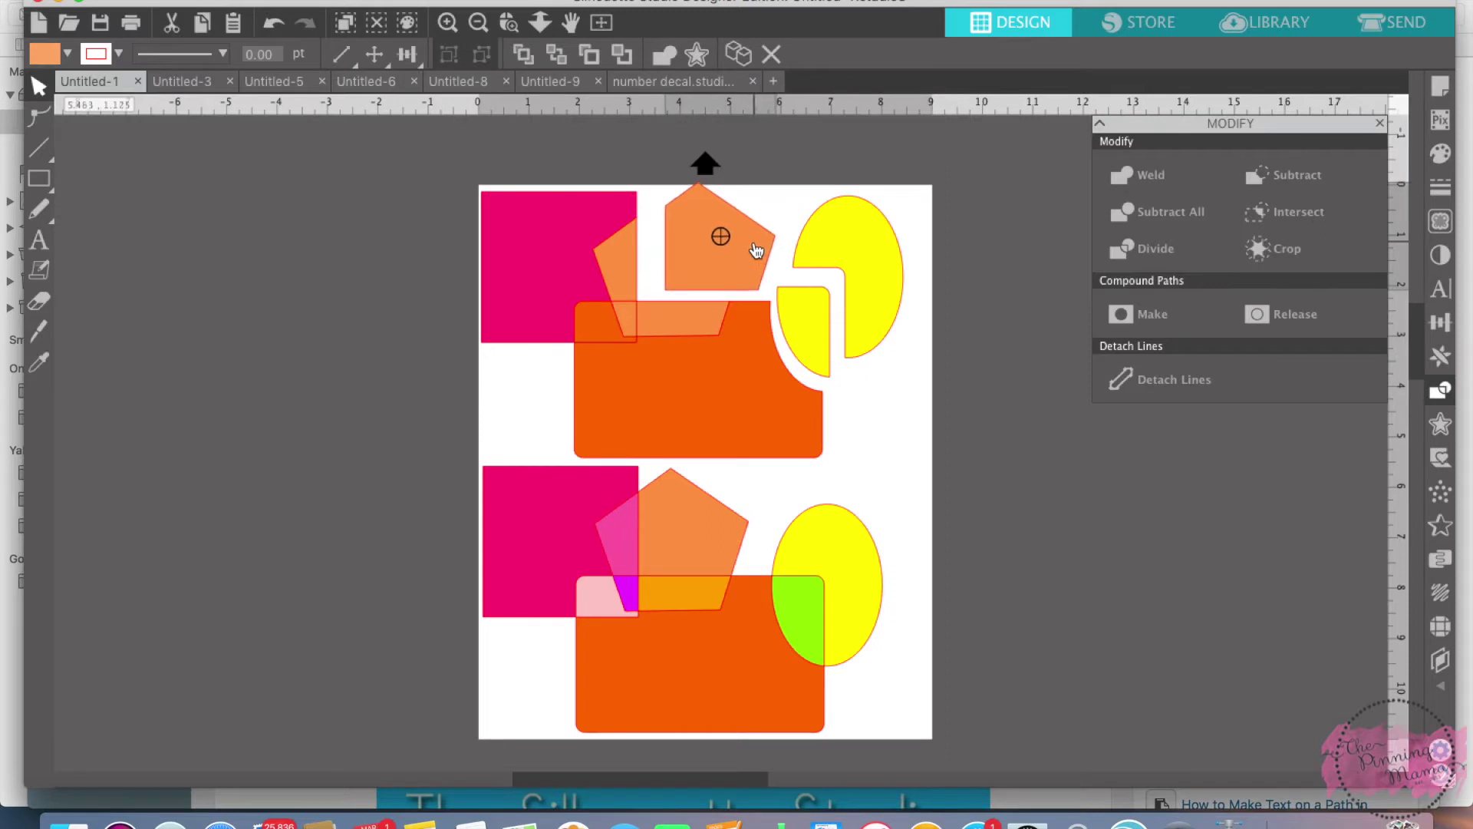
{"action": "left_click_drag", "start_coordinate": [638, 246], "coordinate": [649, 247]}
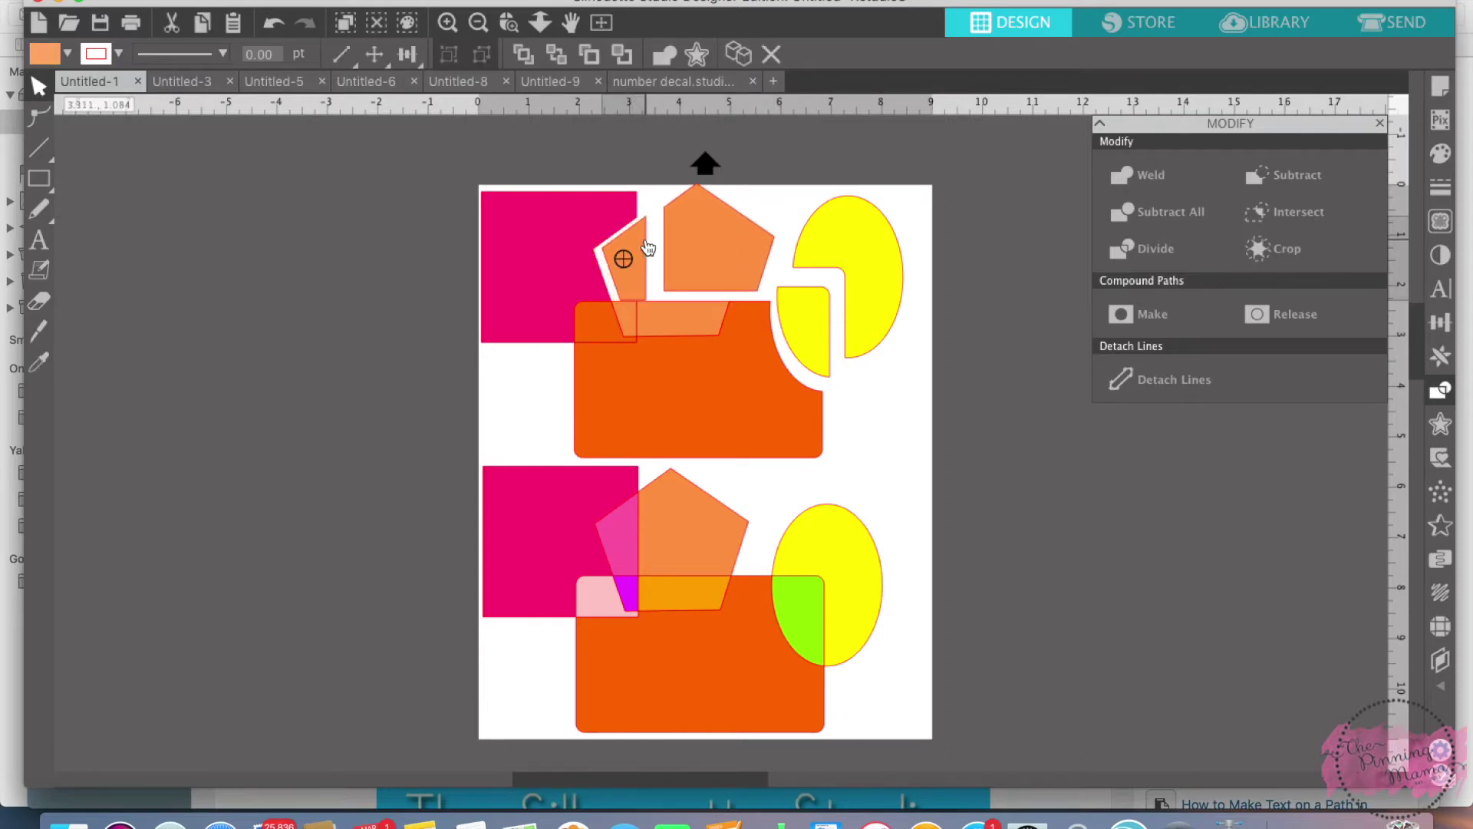
Step: Move the large orange rectangle piece down and separate the small overlap pieces around it, leaving nothing selected
{"action": "left_click_drag", "start_coordinate": [698, 381], "coordinate": [702, 400]}
{"action": "left_click", "coordinate": [703, 343]}
{"action": "left_click_drag", "start_coordinate": [681, 319], "coordinate": [604, 335]}
{"action": "left_click", "coordinate": [673, 349]}
{"action": "left_click", "coordinate": [633, 328]}
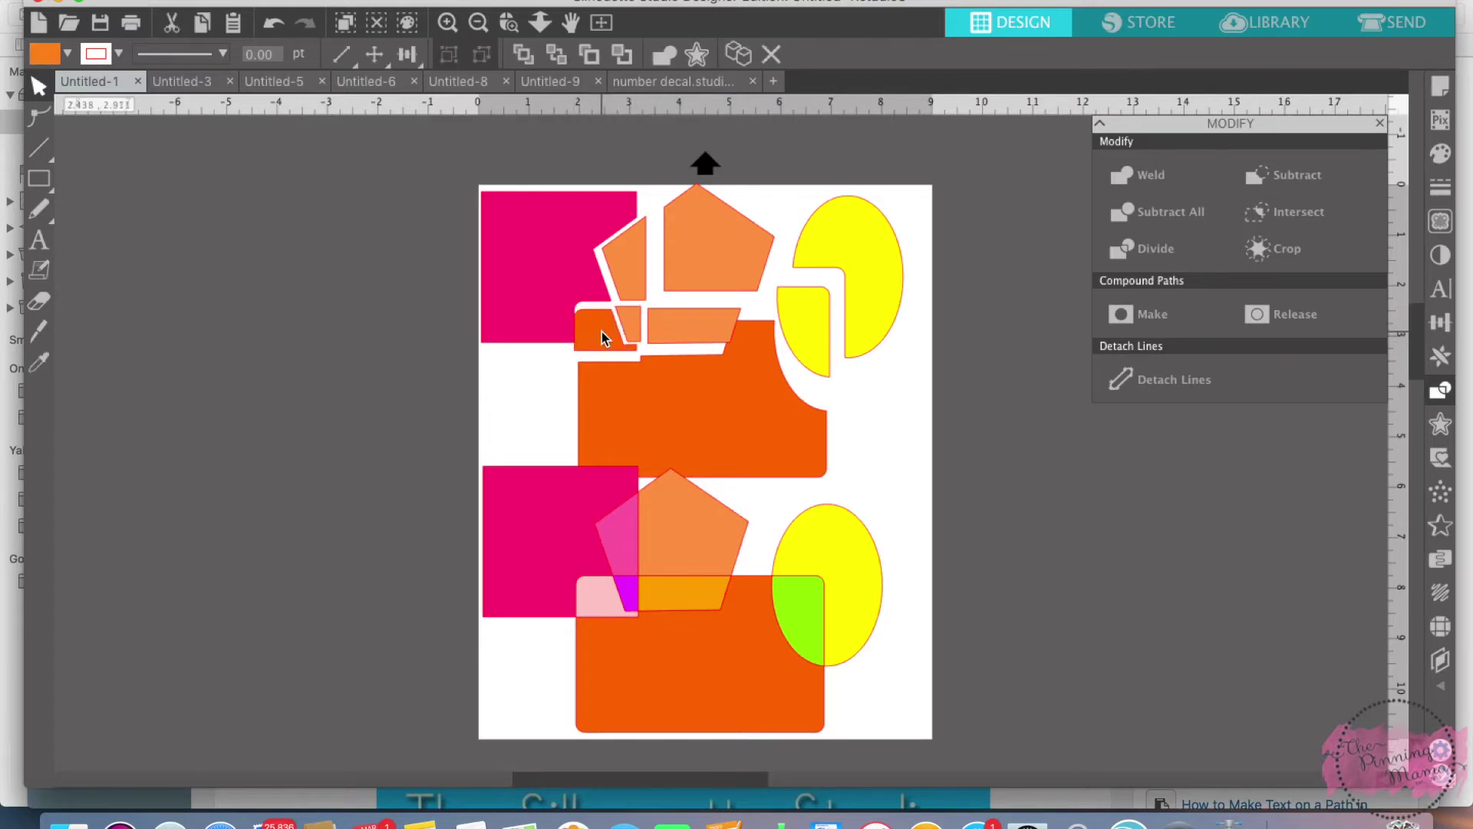
{"action": "key", "text": "Escape"}
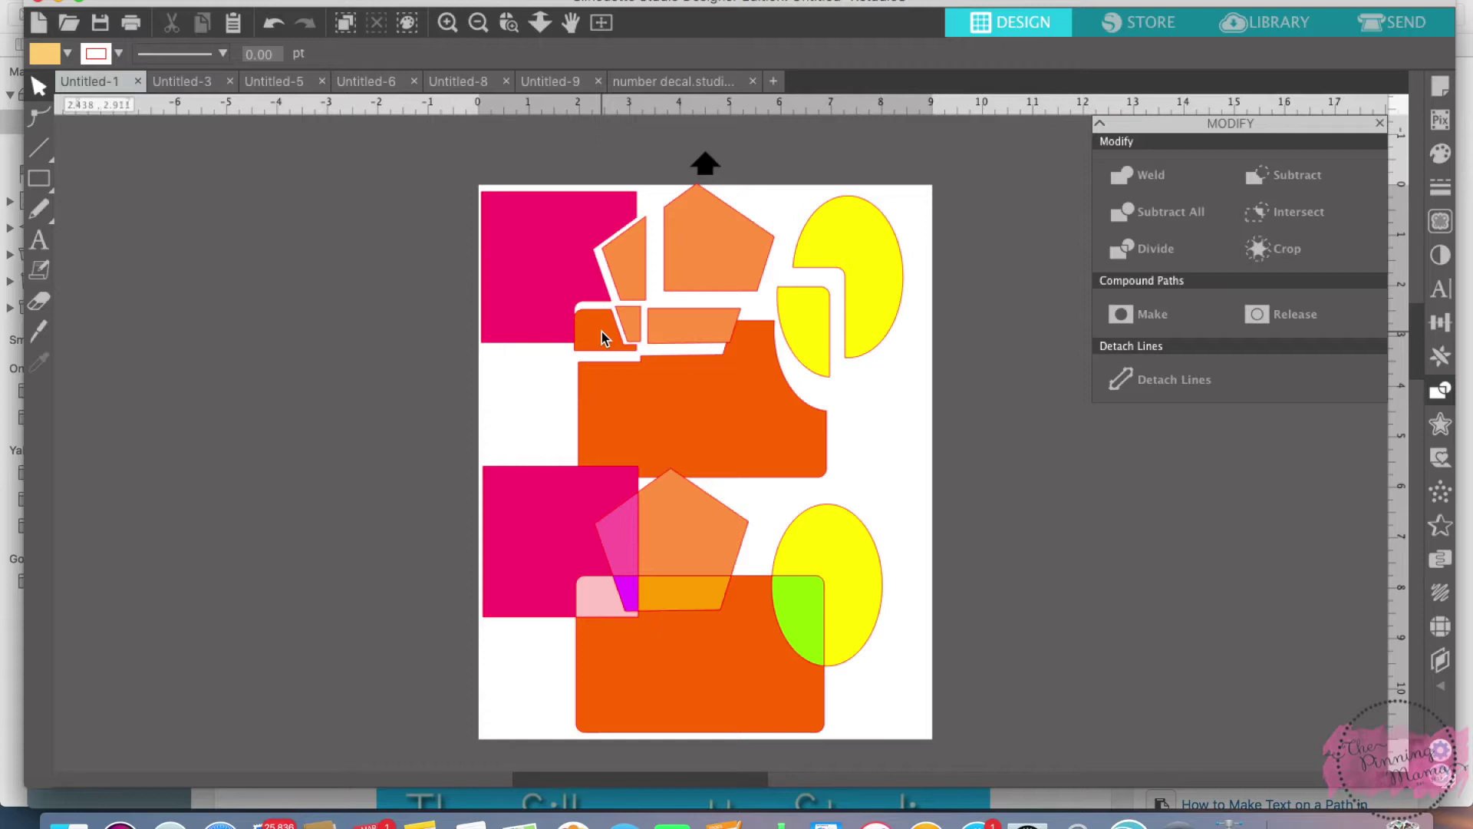
Step: In the Untitled-3 document, move the upper blue circle so it partly overlaps the upper pink circle
{"action": "left_click", "coordinate": [187, 85]}
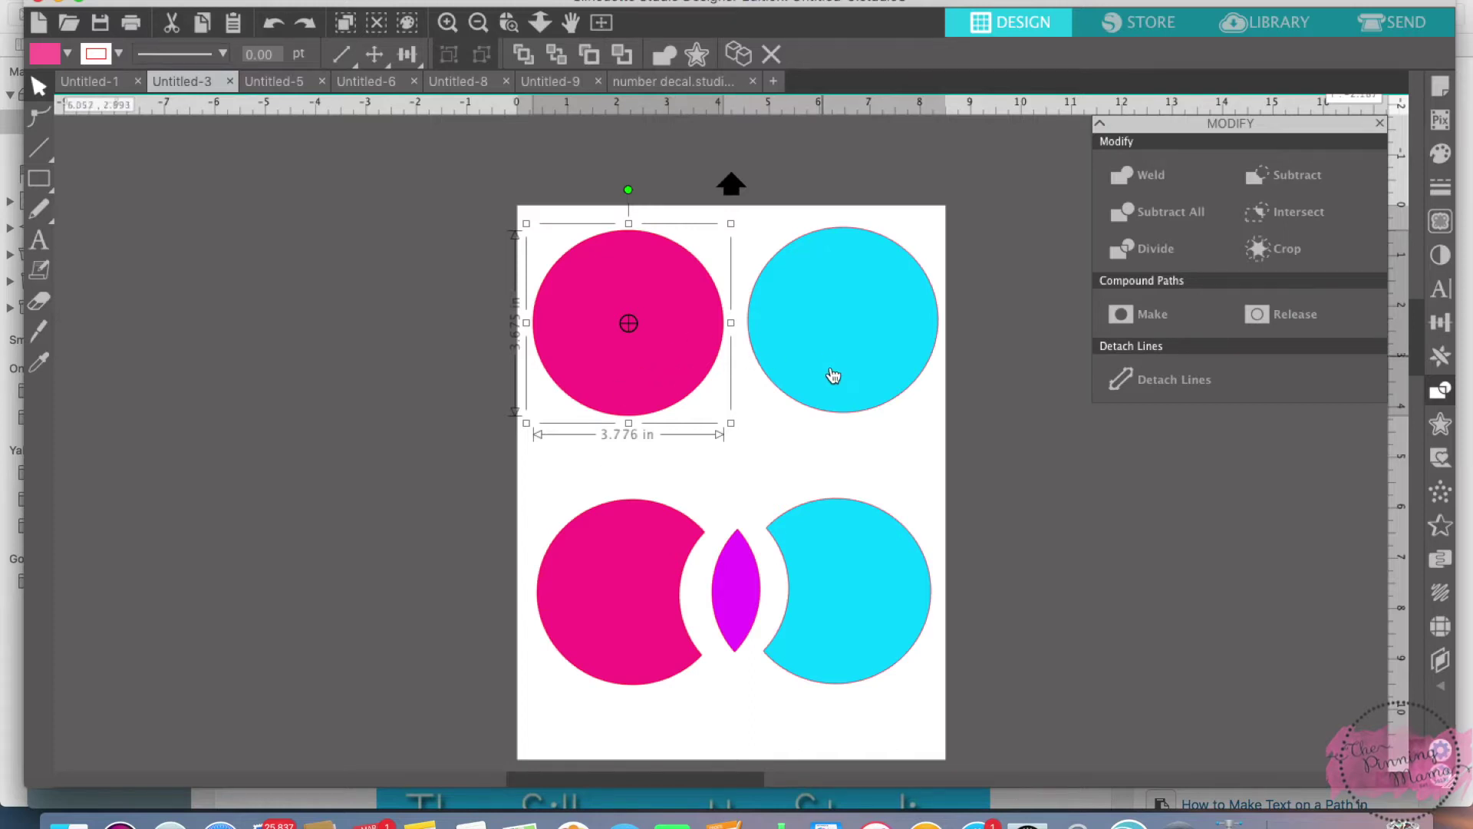
{"action": "left_click", "coordinate": [780, 394]}
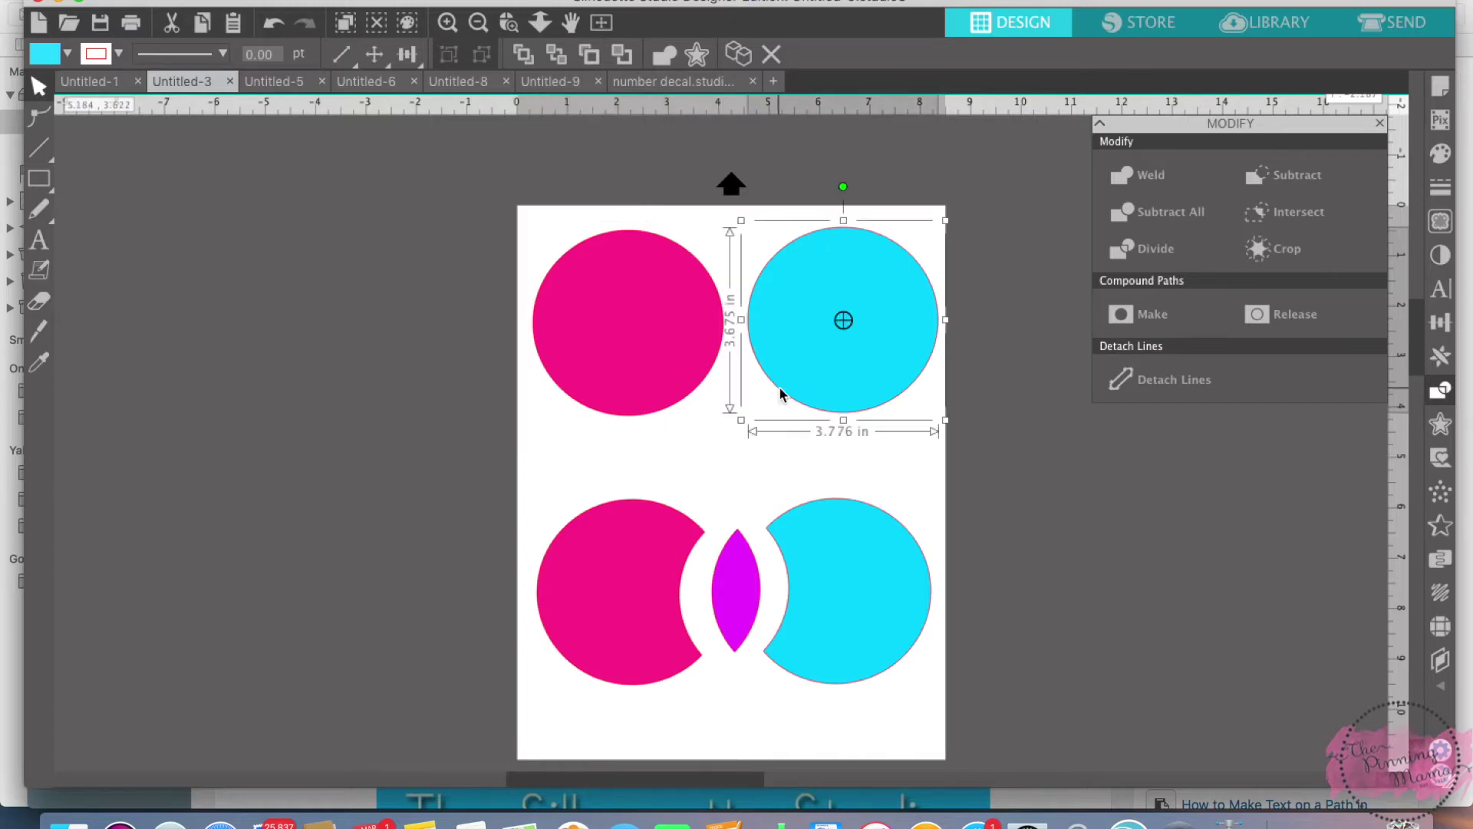
{"action": "left_click", "coordinate": [597, 368]}
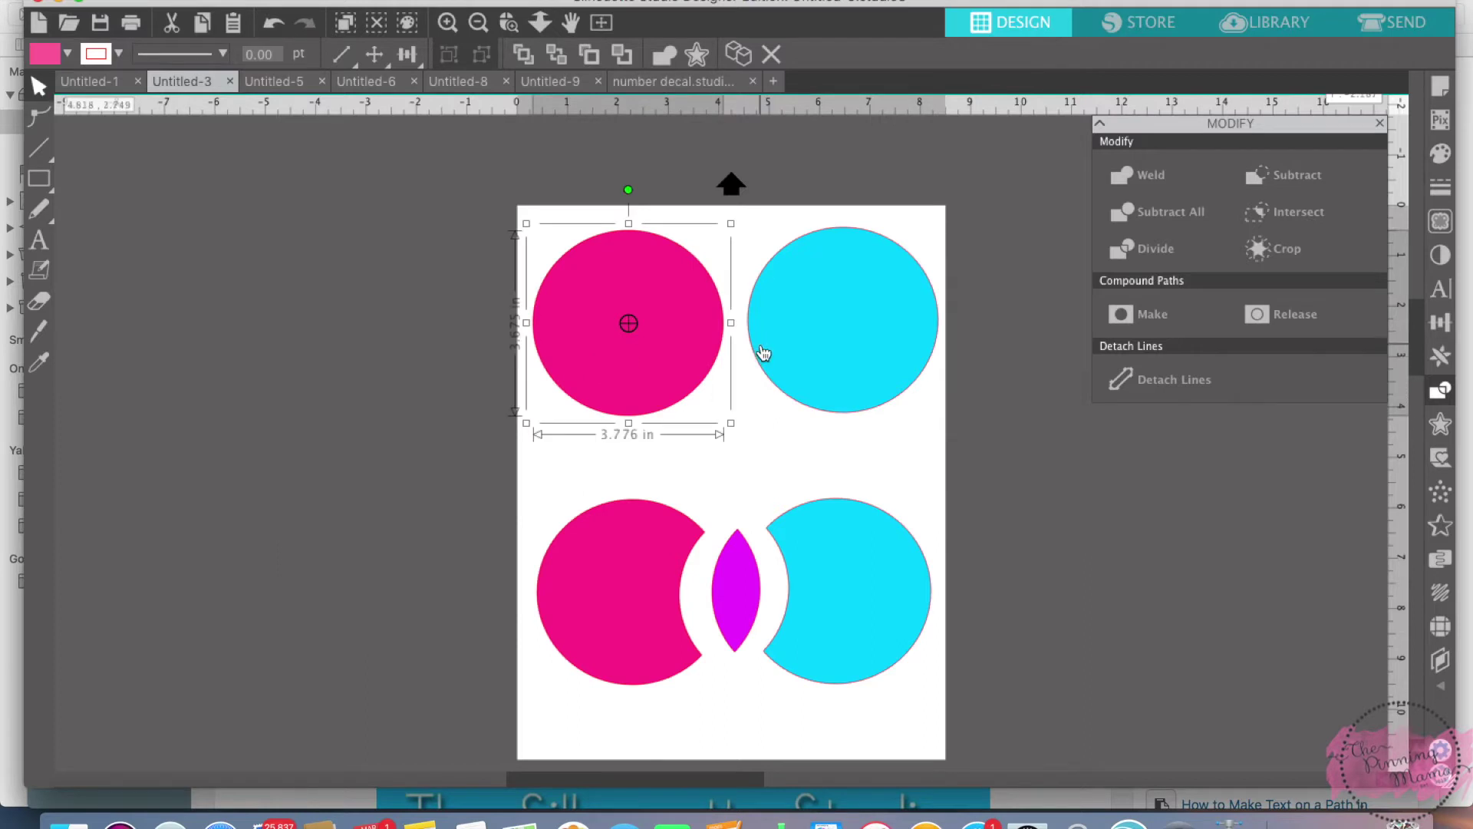
{"action": "left_click", "coordinate": [830, 367]}
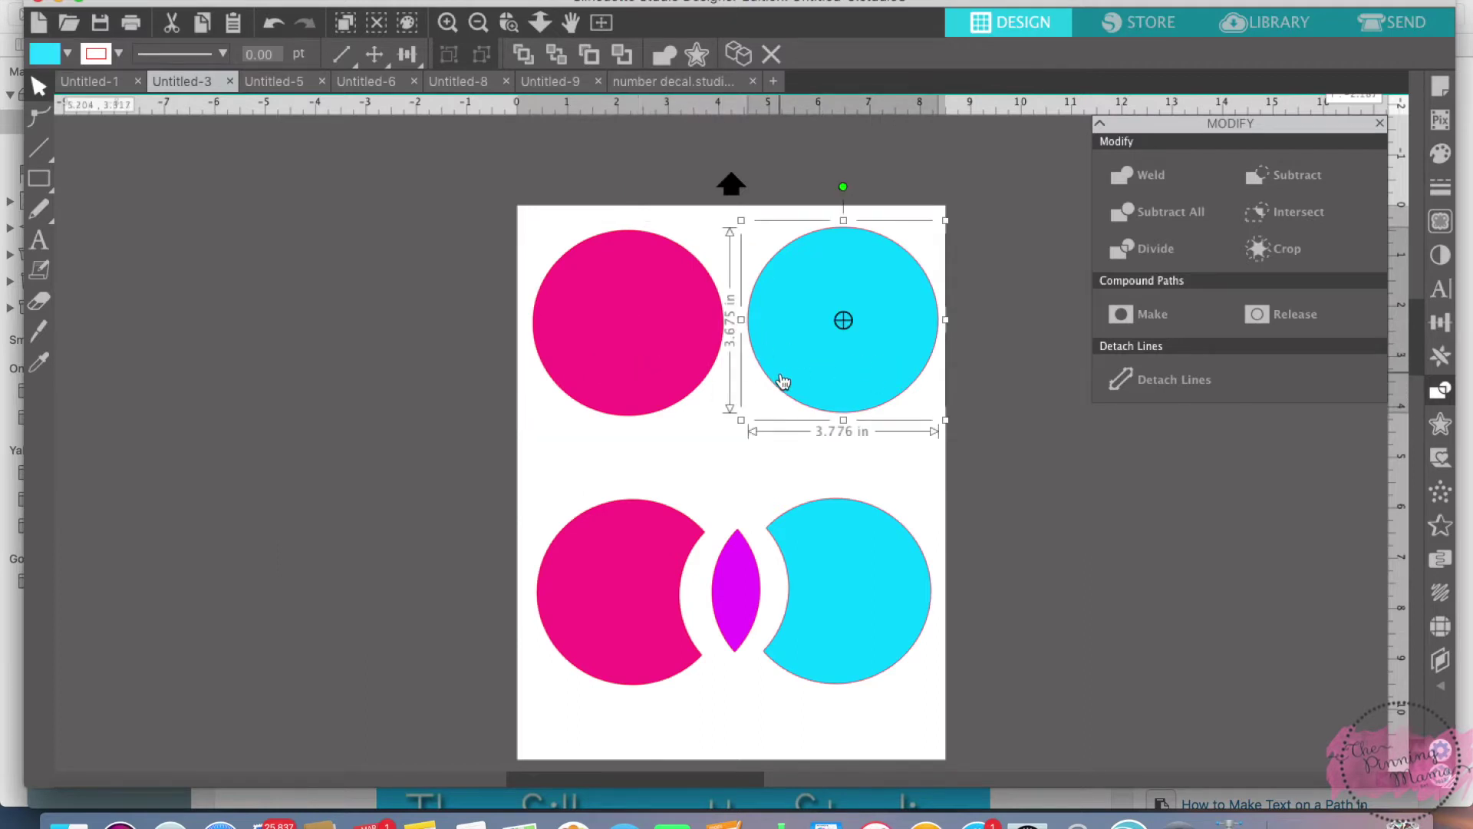
{"action": "left_click_drag", "start_coordinate": [779, 381], "coordinate": [683, 391]}
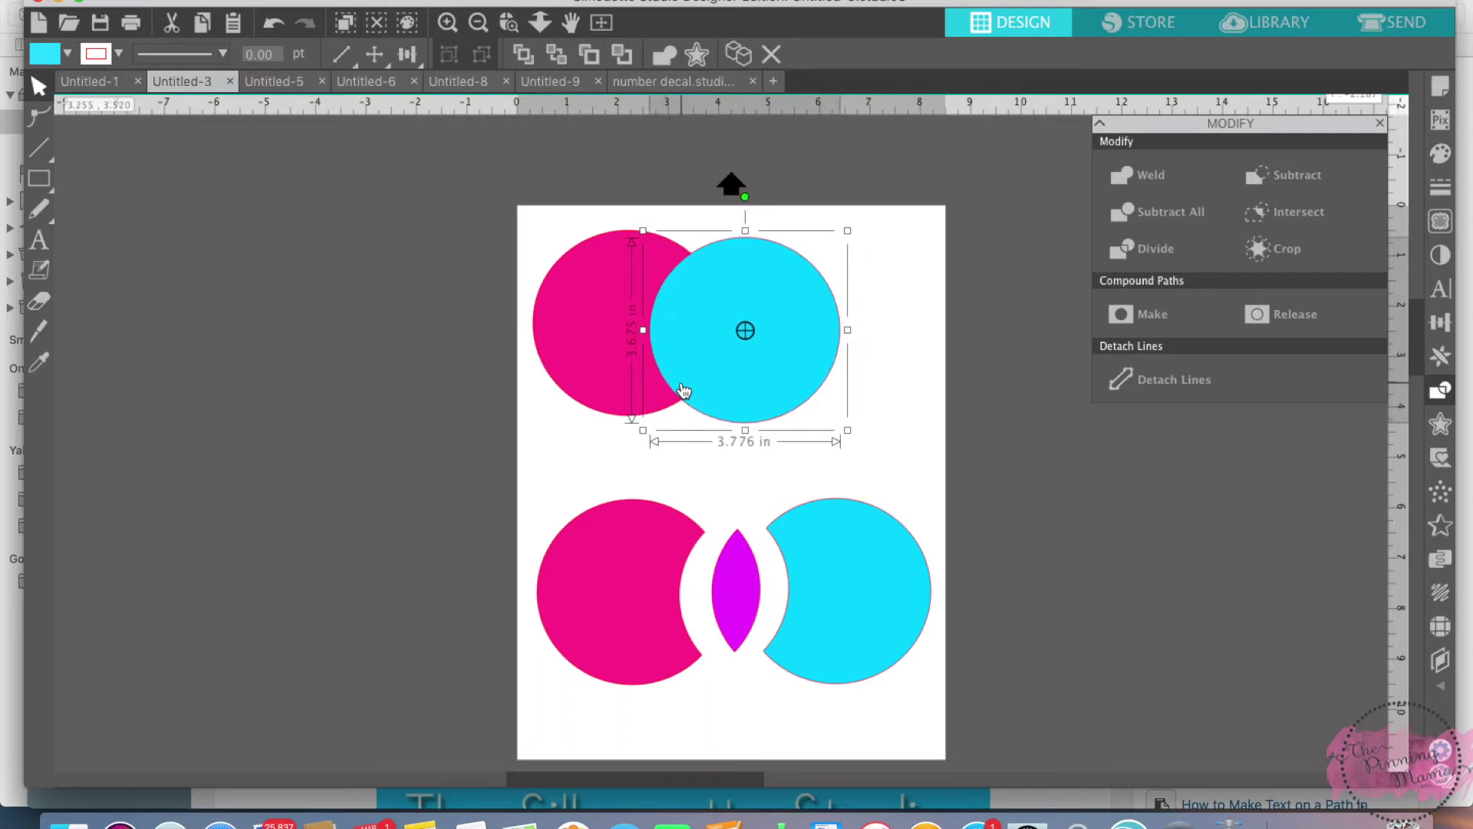
{"action": "left_click_drag", "start_coordinate": [684, 391], "coordinate": [686, 389]}
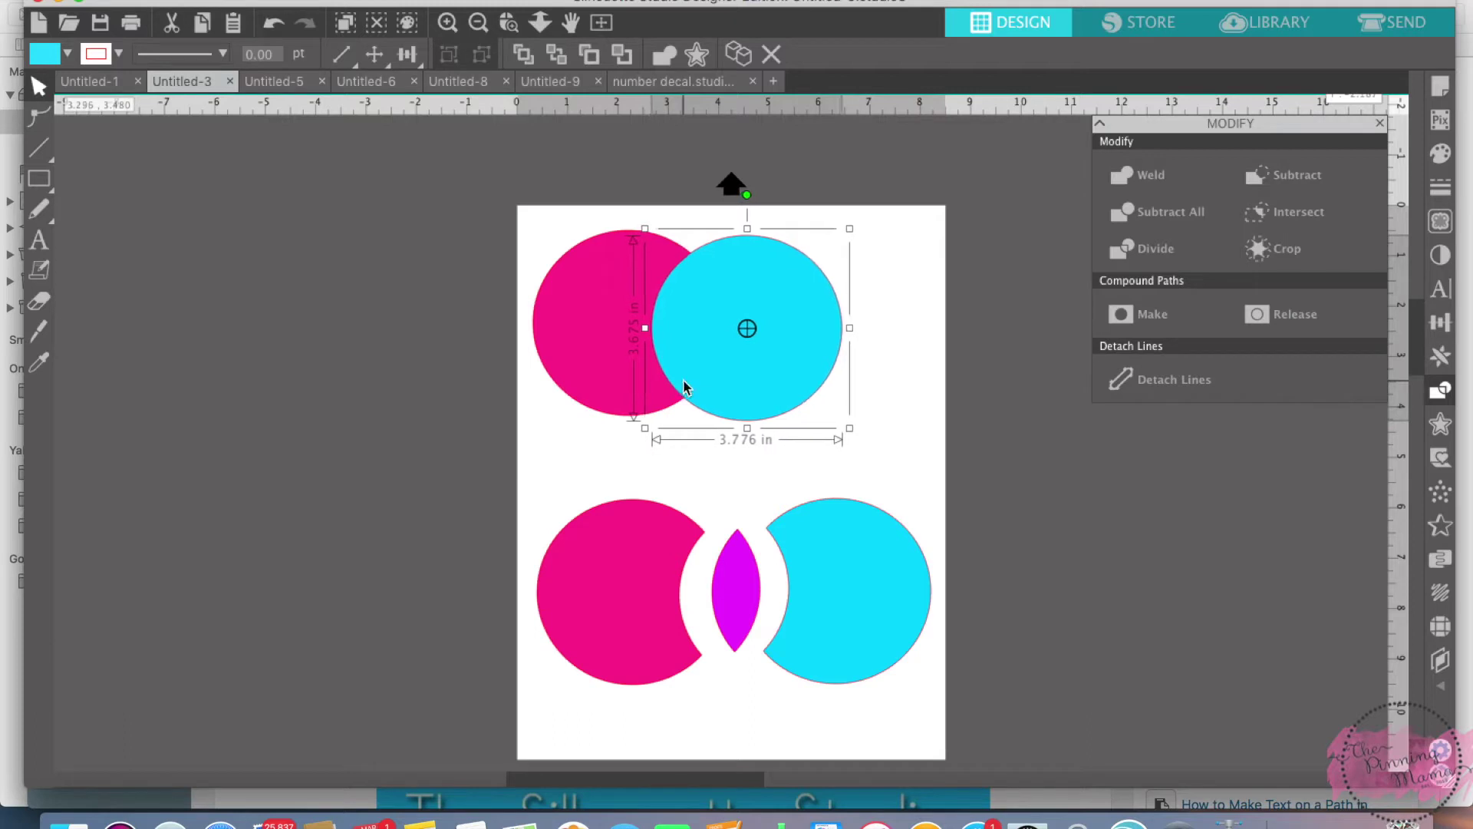
{"action": "left_click_drag", "start_coordinate": [687, 388], "coordinate": [688, 388]}
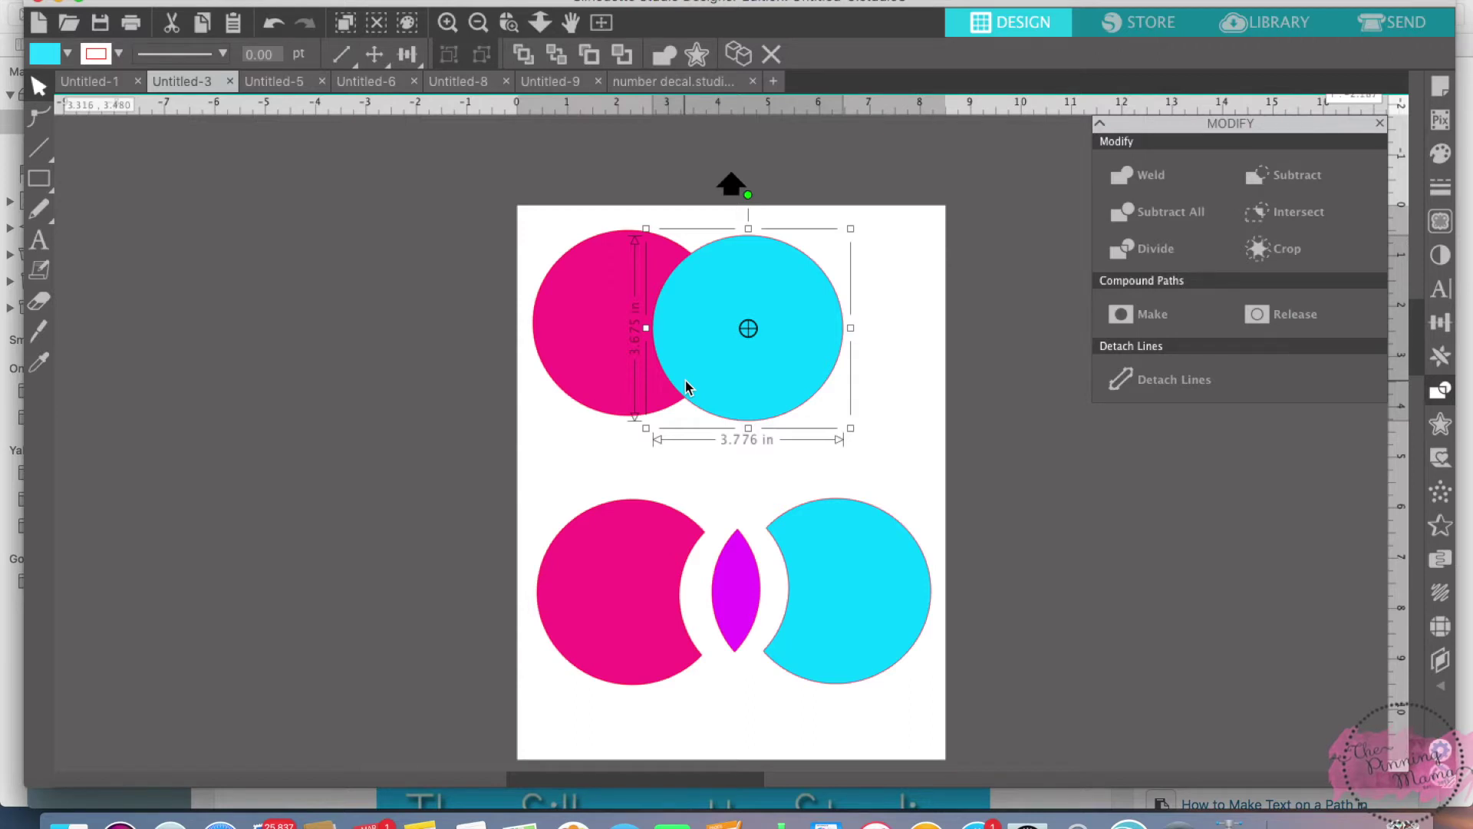
Step: Select the overlapping pink and blue circles together and divide them where they overlap
{"action": "left_click", "coordinate": [606, 374]}
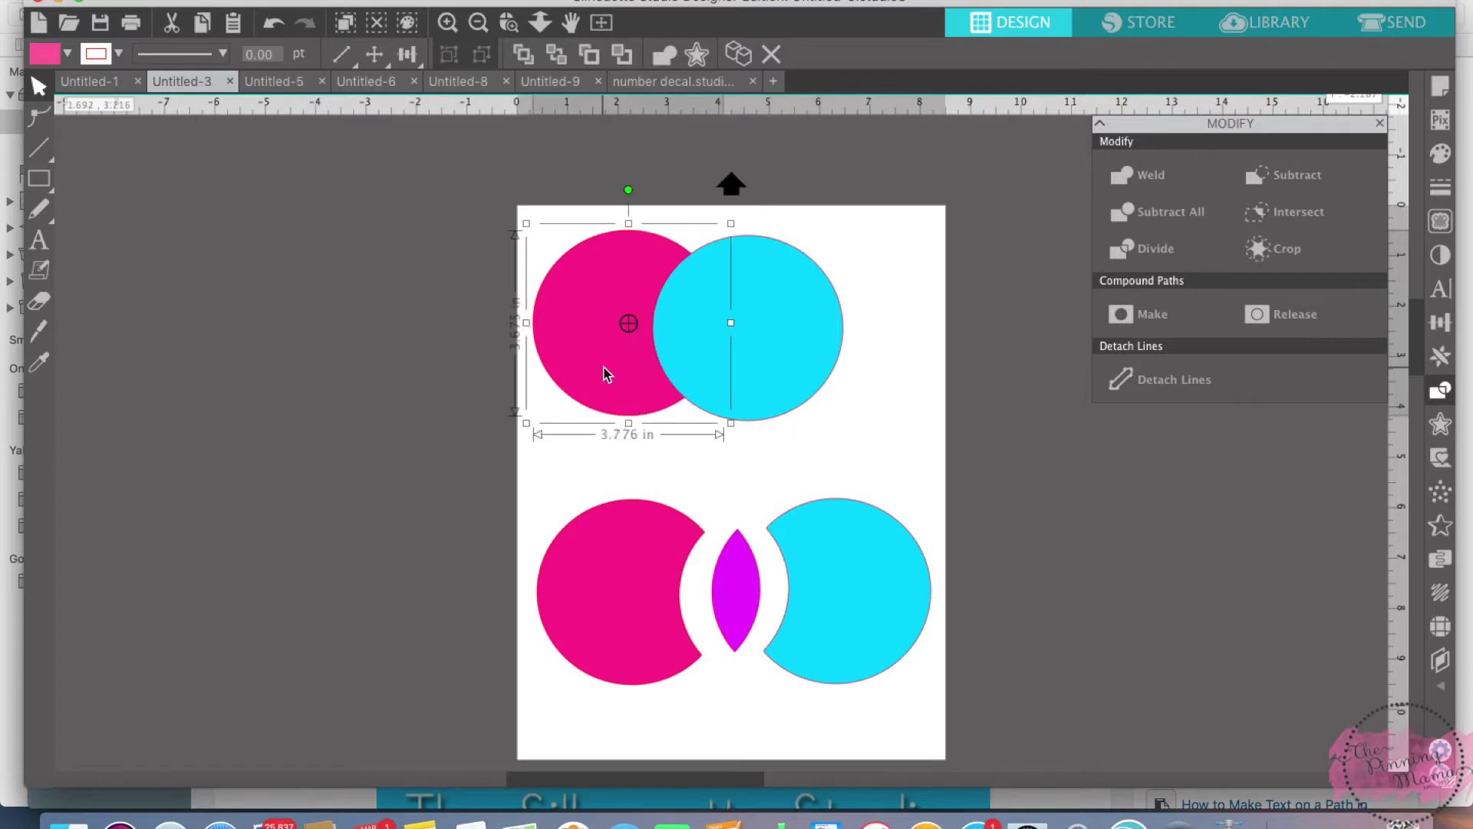
{"action": "left_click", "coordinate": [784, 357], "text": "shift"}
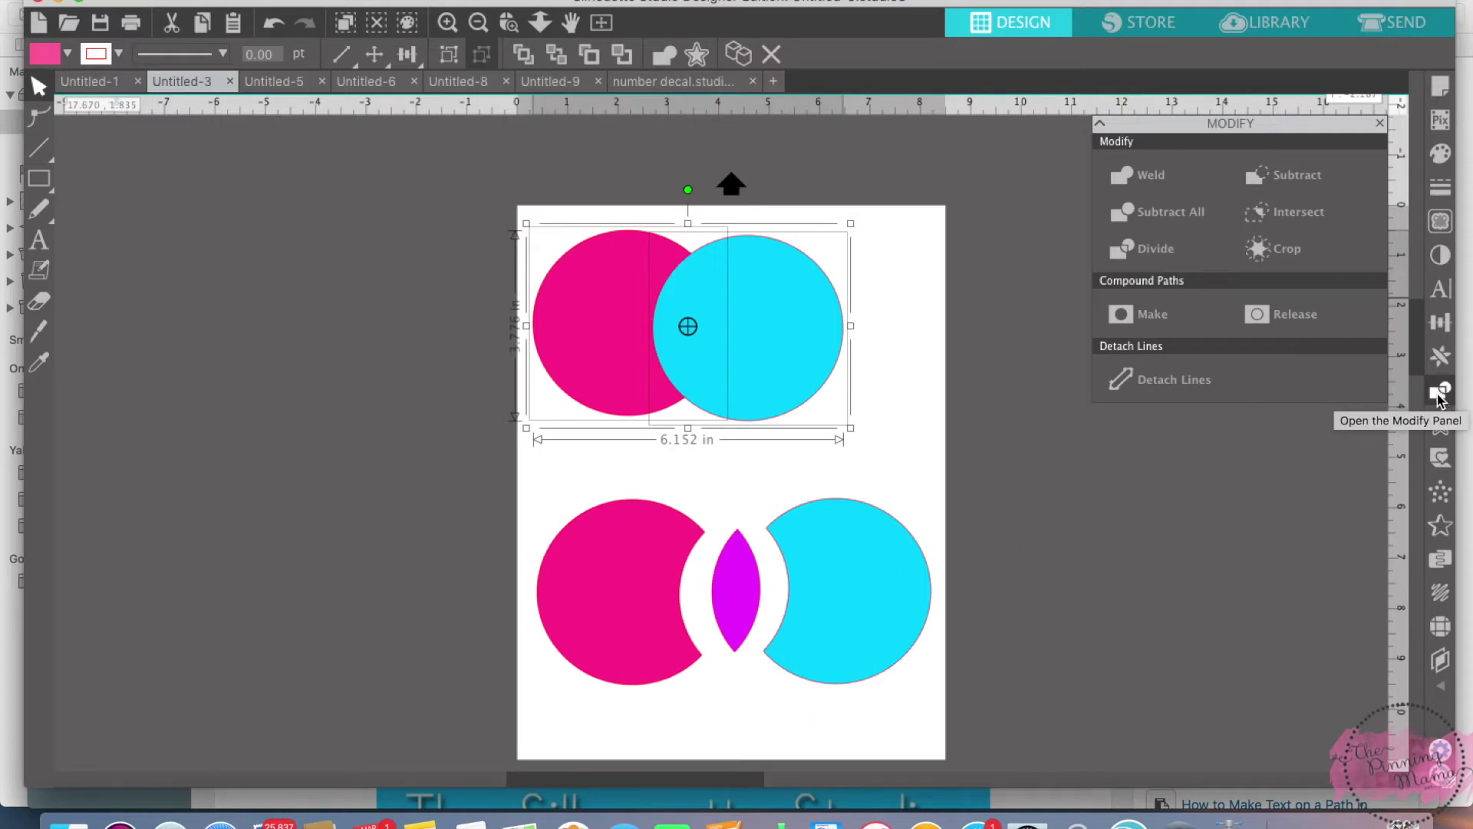
{"action": "left_click", "coordinate": [1172, 259]}
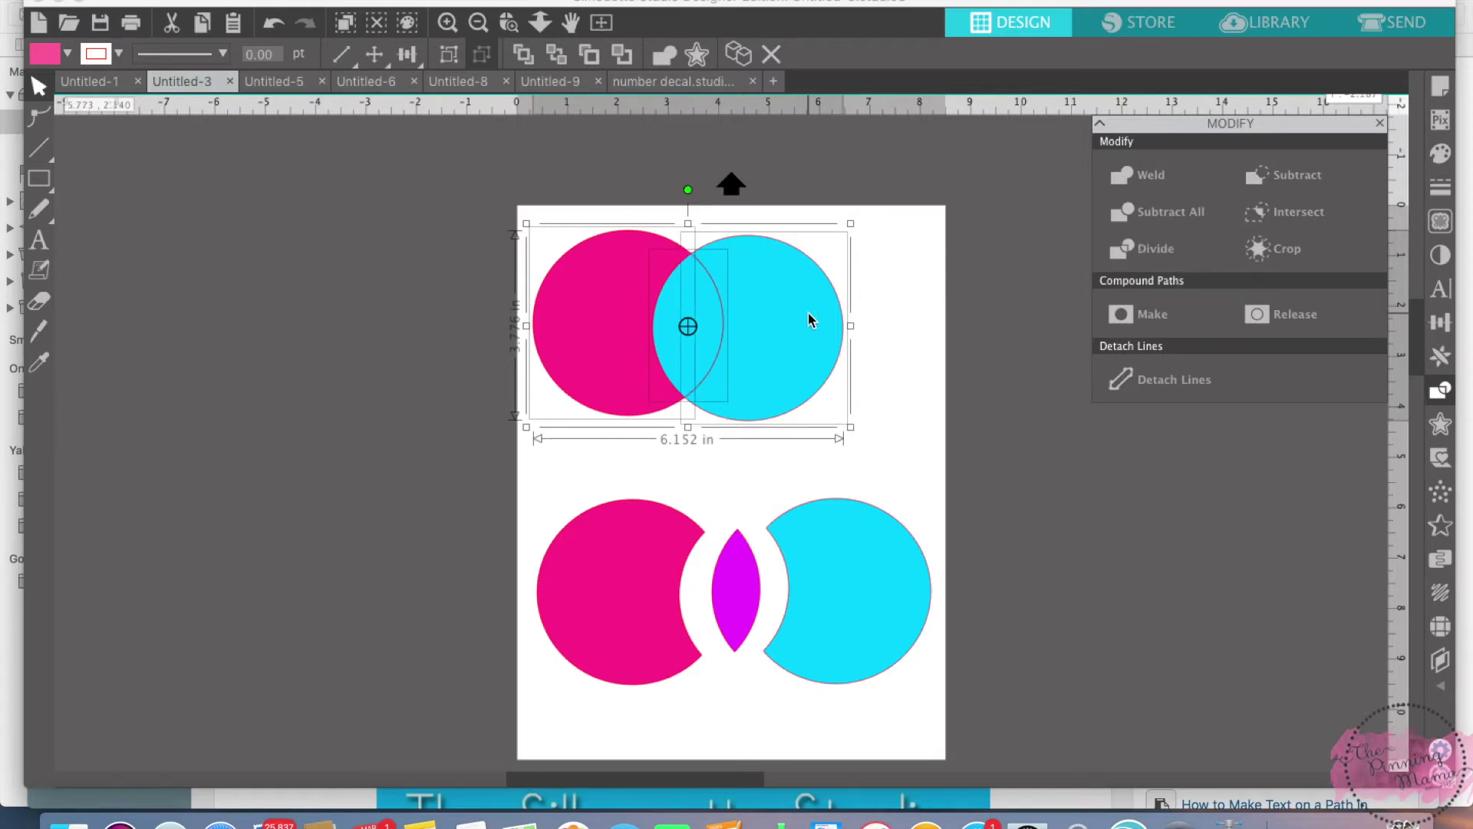
Step: Spread the divided circles apart so the pink crescent, the middle overlap and the blue crescent stand separately
{"action": "left_click_drag", "start_coordinate": [812, 320], "coordinate": [880, 350]}
{"action": "left_click", "coordinate": [894, 353]}
{"action": "left_click", "coordinate": [845, 348]}
{"action": "left_click_drag", "start_coordinate": [641, 325], "coordinate": [617, 330]}
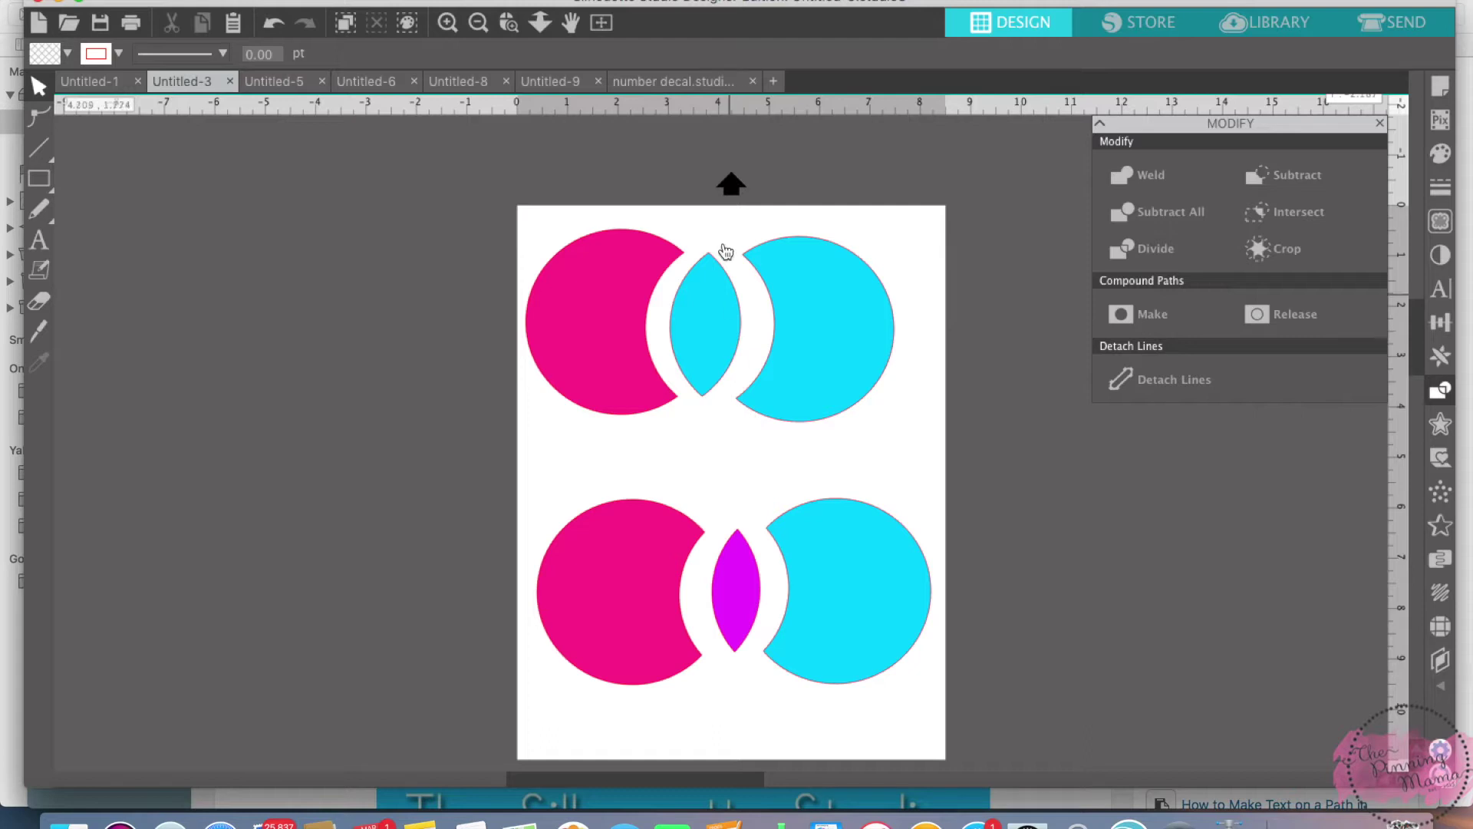
Step: In the Untitled-8 document, move the green, magenta and blue pieces together off the page to its left
{"action": "left_click", "coordinate": [299, 79]}
{"action": "left_click", "coordinate": [360, 84]}
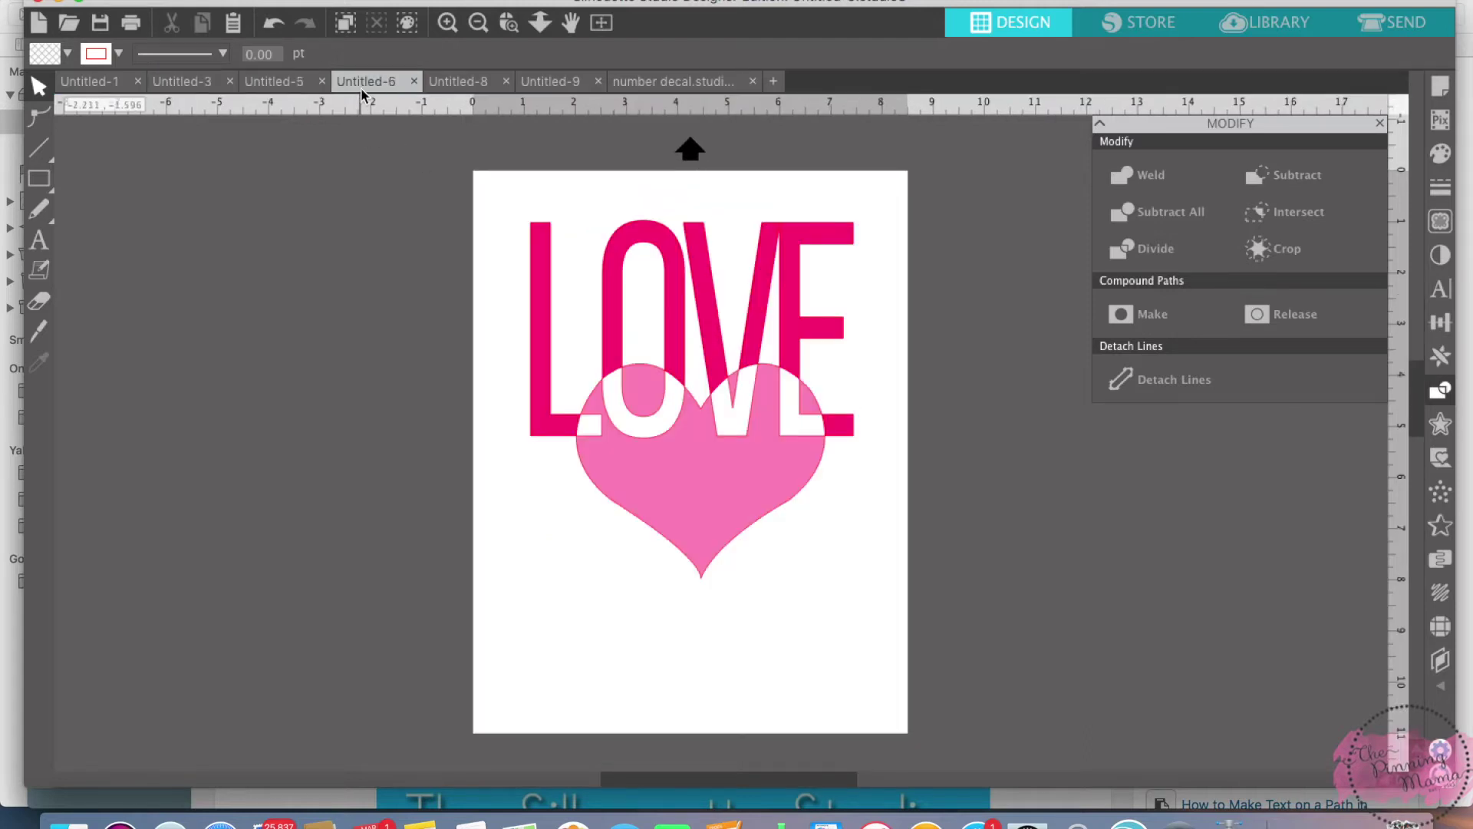
{"action": "left_click", "coordinate": [482, 84]}
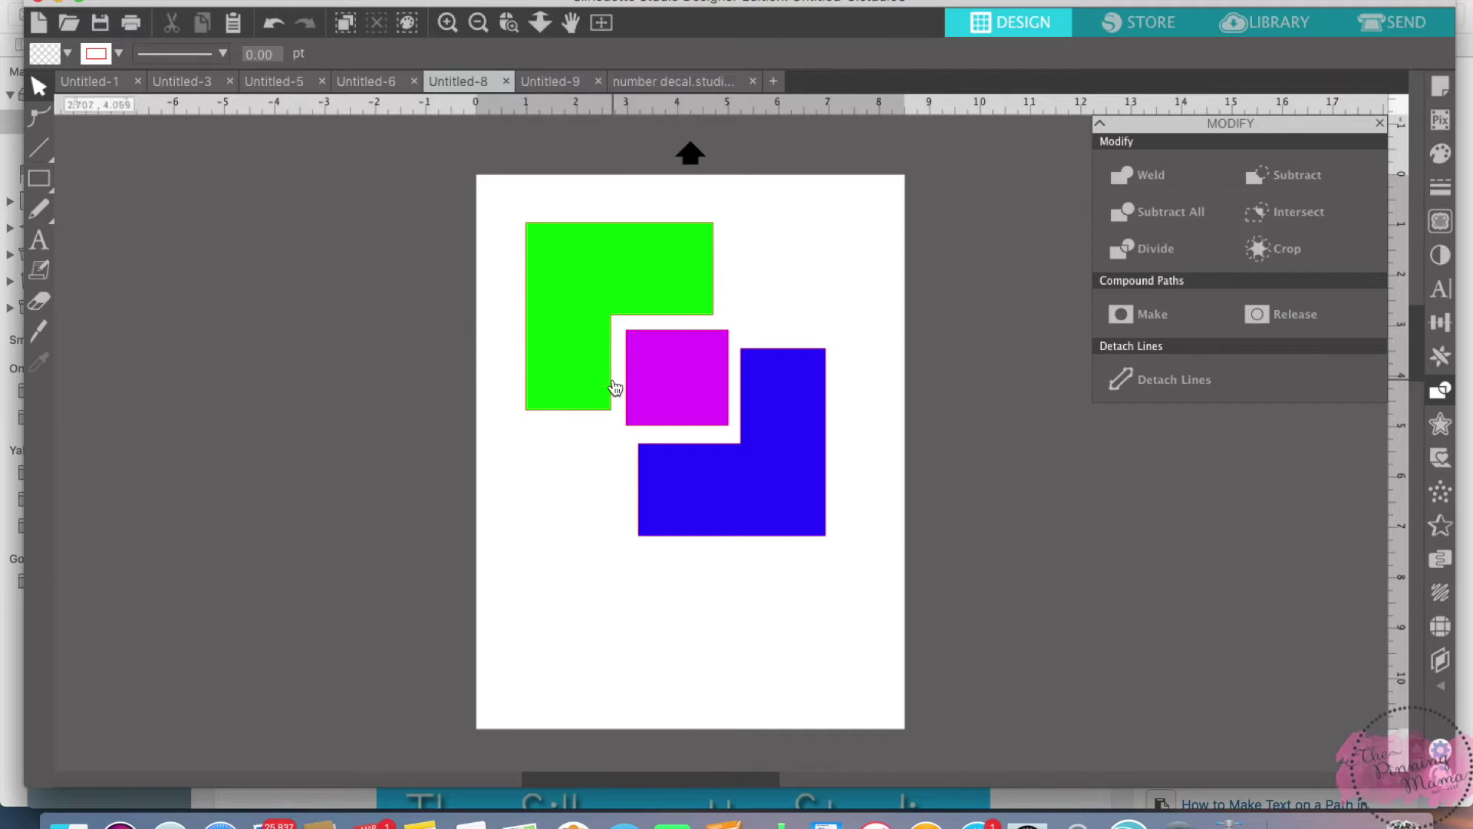
{"action": "left_click", "coordinate": [589, 297]}
{"action": "left_click", "coordinate": [683, 405], "text": "shift"}
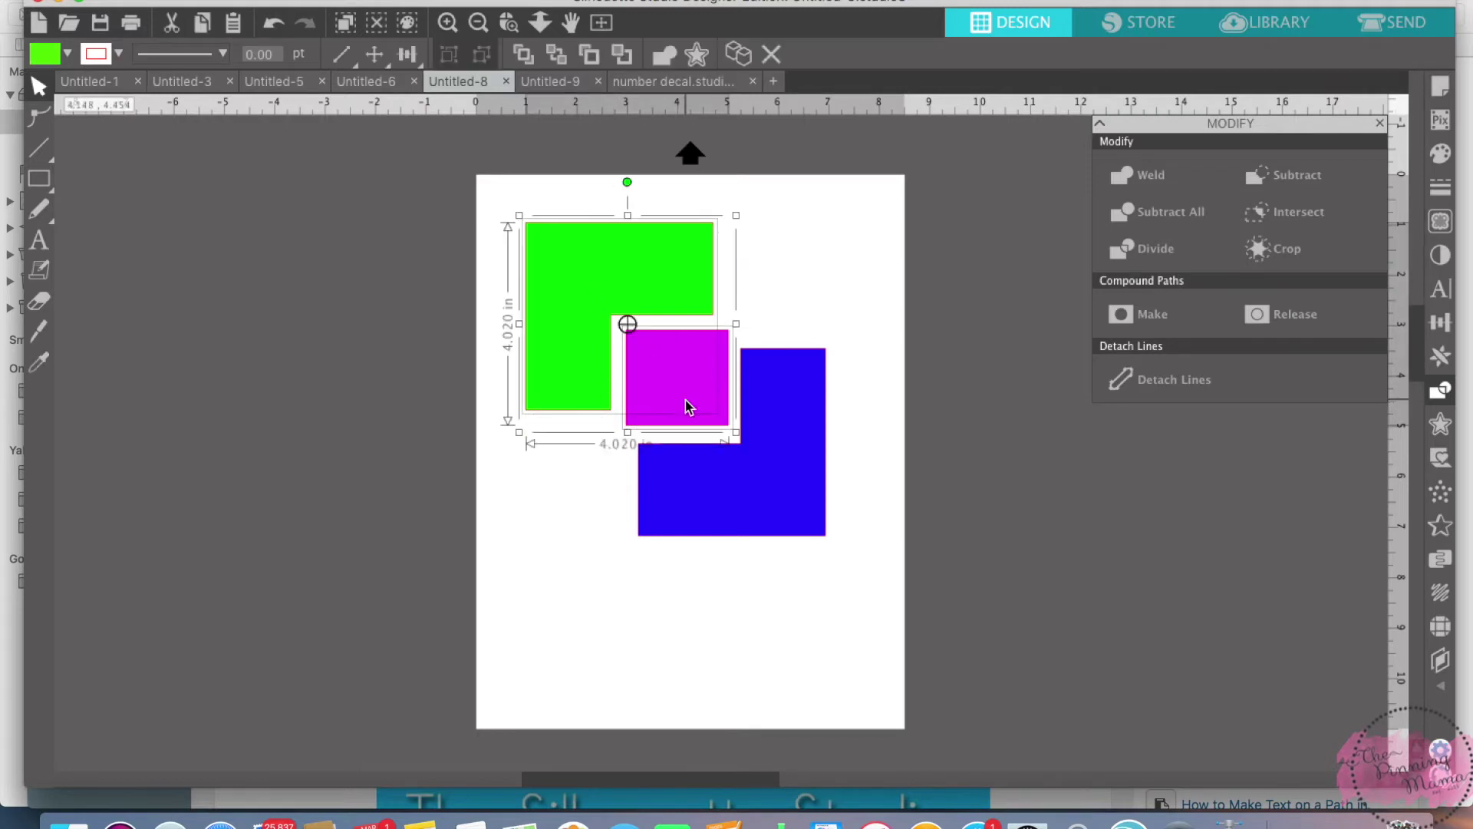
{"action": "left_click", "coordinate": [752, 499], "text": "shift"}
{"action": "left_click_drag", "start_coordinate": [646, 334], "coordinate": [258, 342]}
{"action": "left_click", "coordinate": [600, 354]}
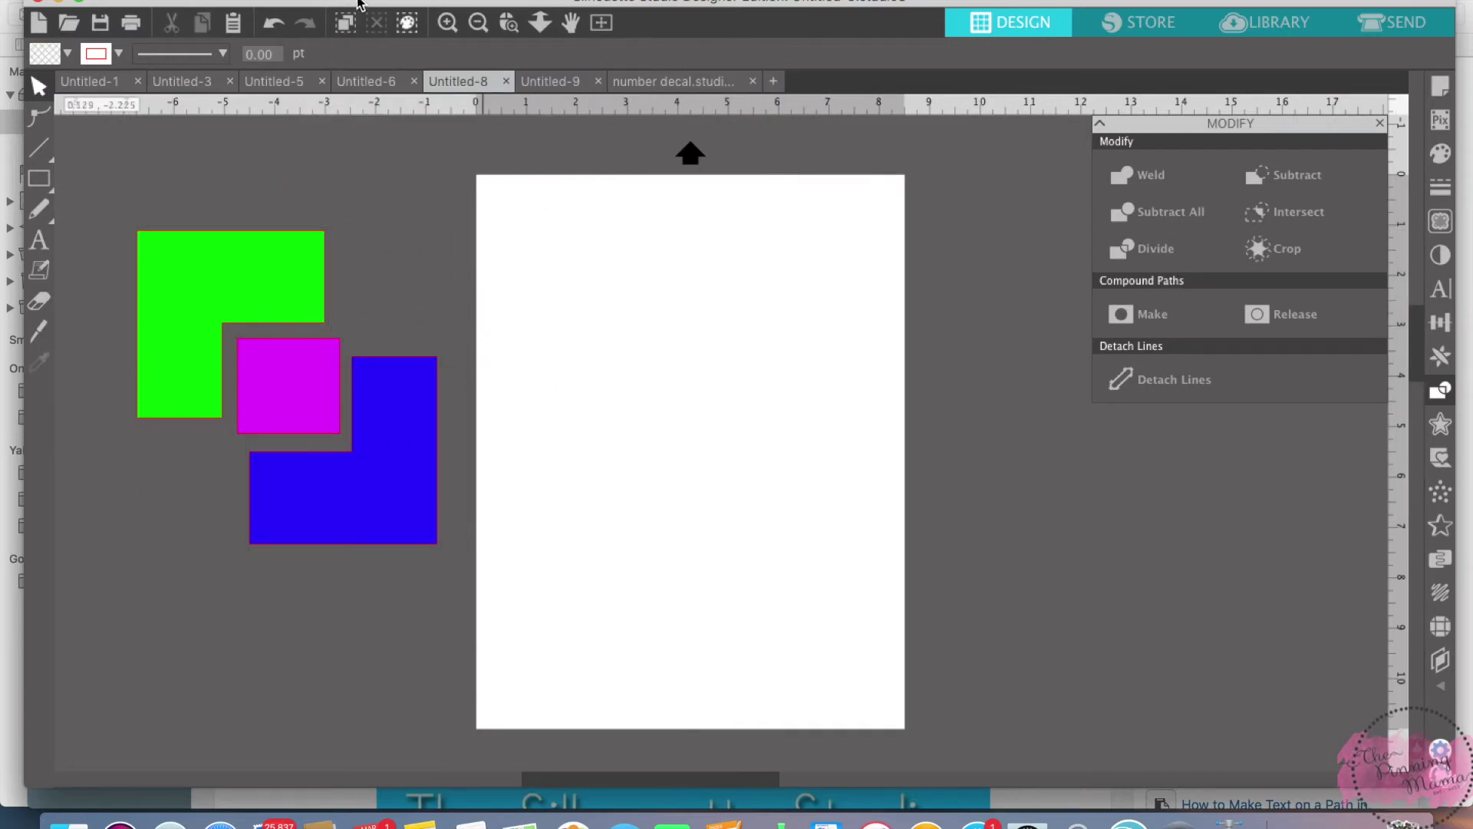
Step: Show the page grid and draw an unfilled rectangle about 3.15 in wide and 3.29 in high on the page
{"action": "left_click", "coordinate": [300, 0]}
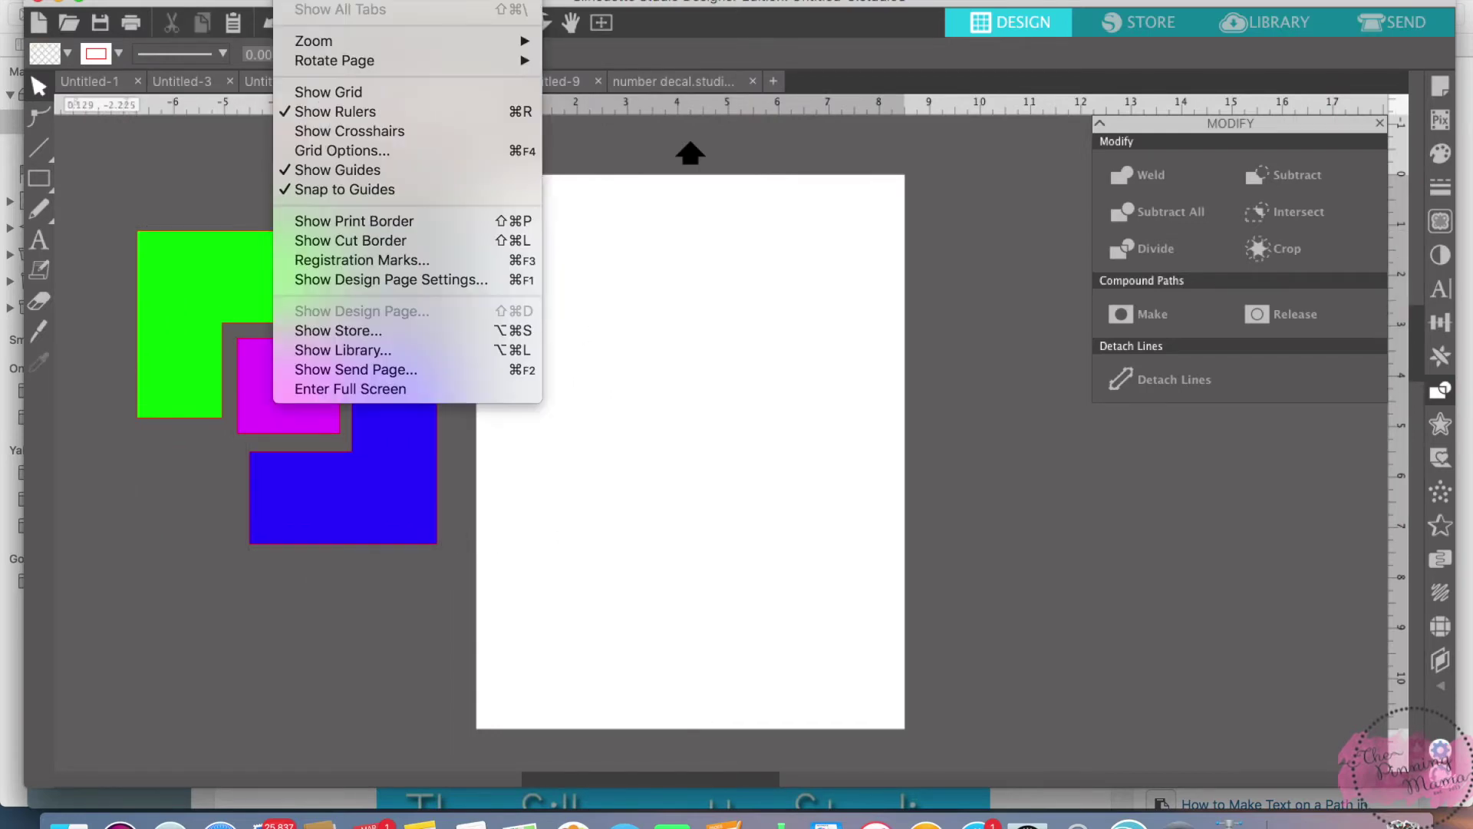
{"action": "left_click", "coordinate": [335, 93]}
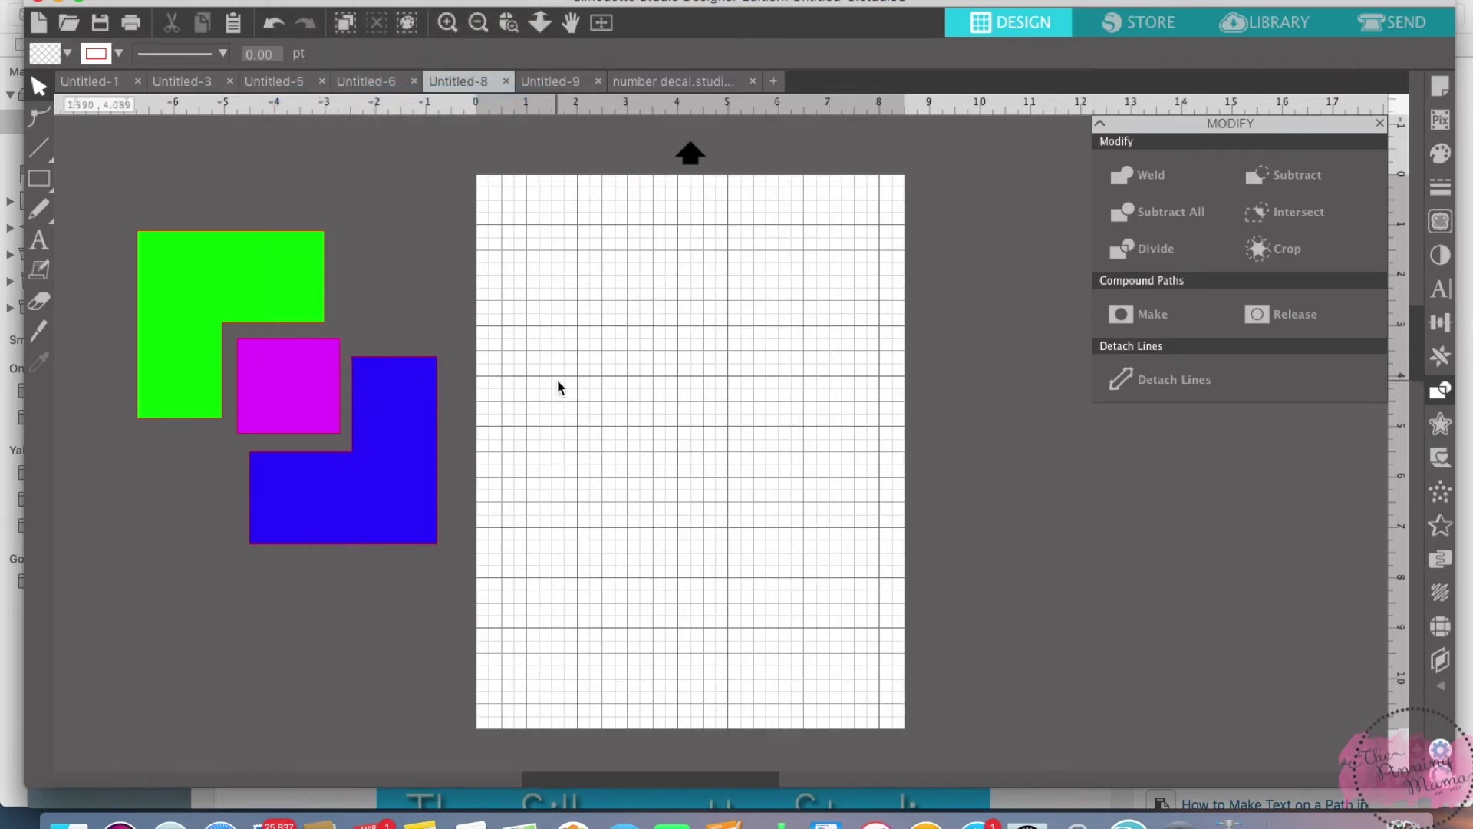
{"action": "mouse_move", "coordinate": [42, 178]}
{"action": "left_click", "coordinate": [70, 178]}
{"action": "left_click_drag", "start_coordinate": [543, 281], "coordinate": [702, 446]}
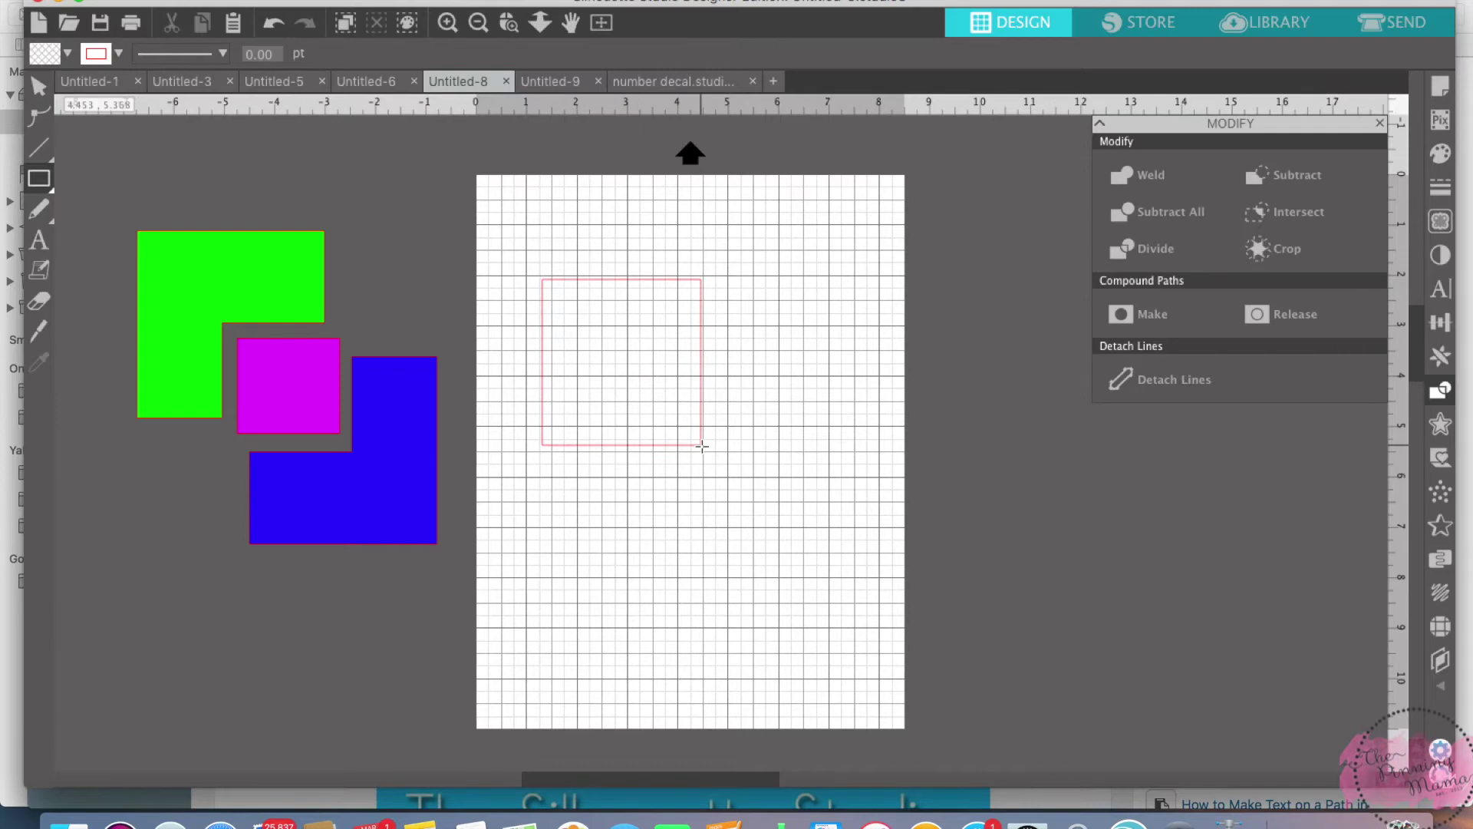
{"action": "left_click", "coordinate": [38, 86]}
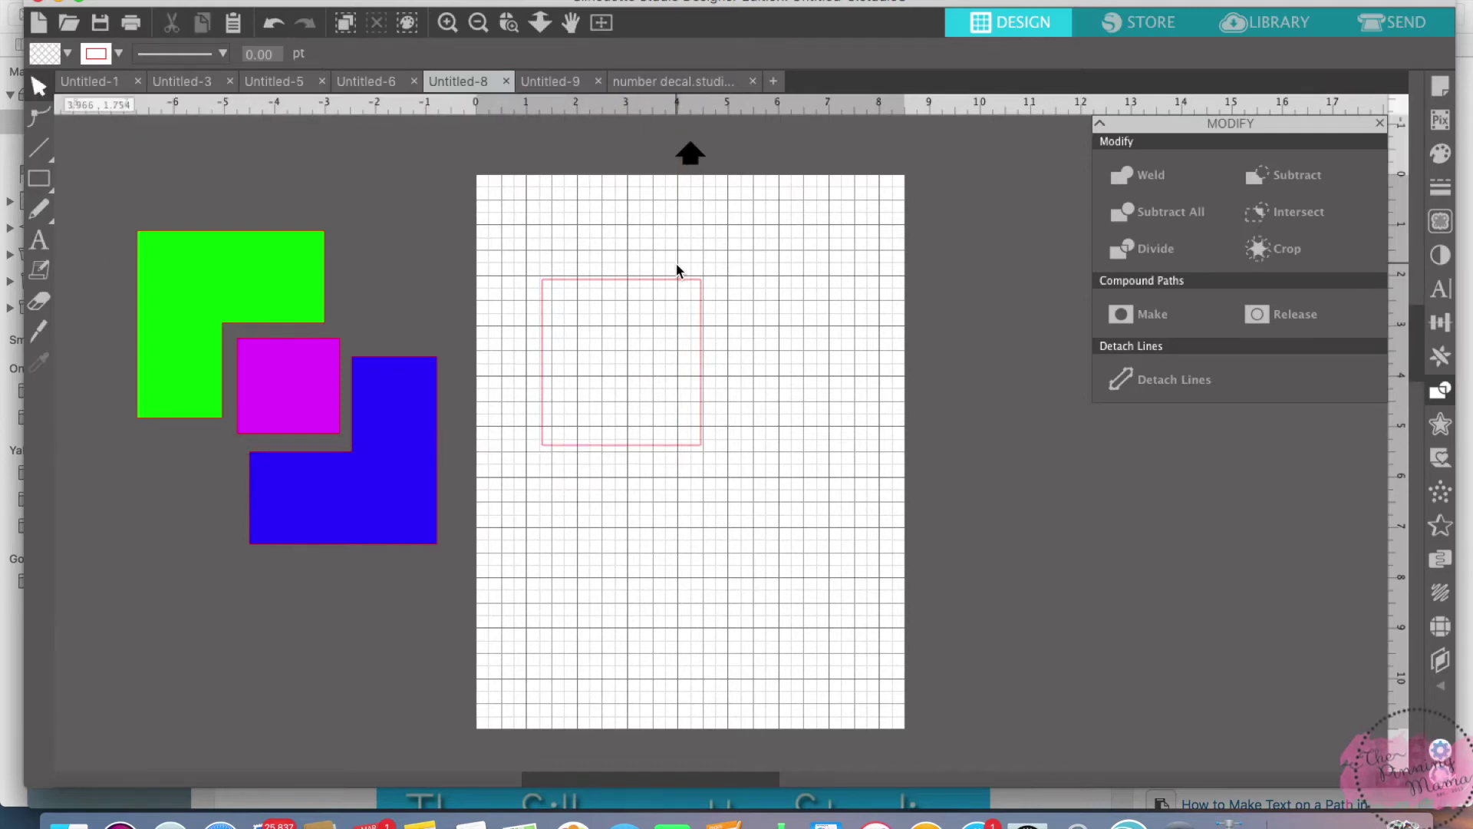
Step: Duplicate the rectangle and place the copy diagonally below so it overlaps the original's lower-right corner
{"action": "left_click", "coordinate": [701, 323]}
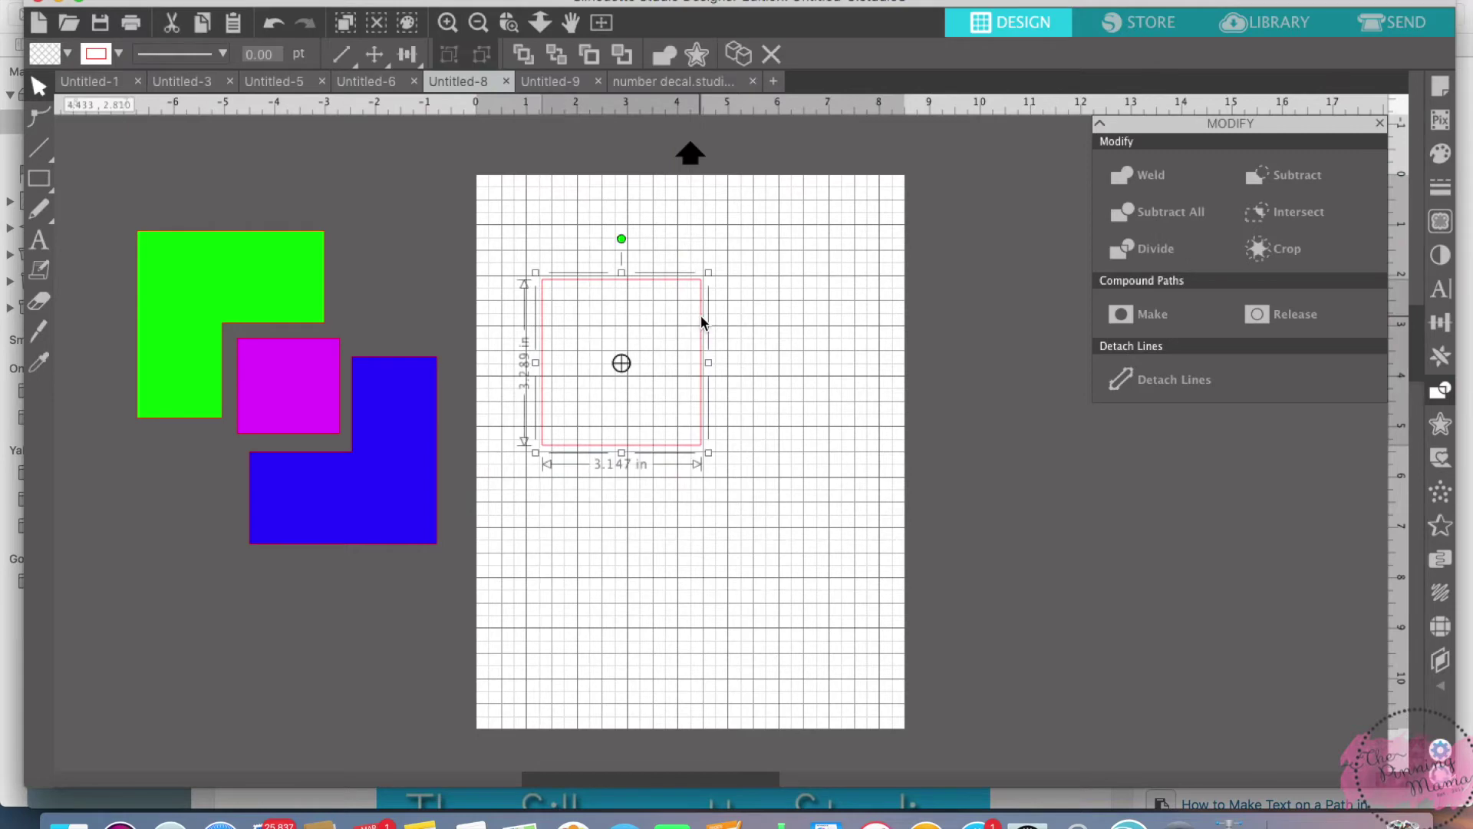
{"action": "right_click", "coordinate": [676, 336]}
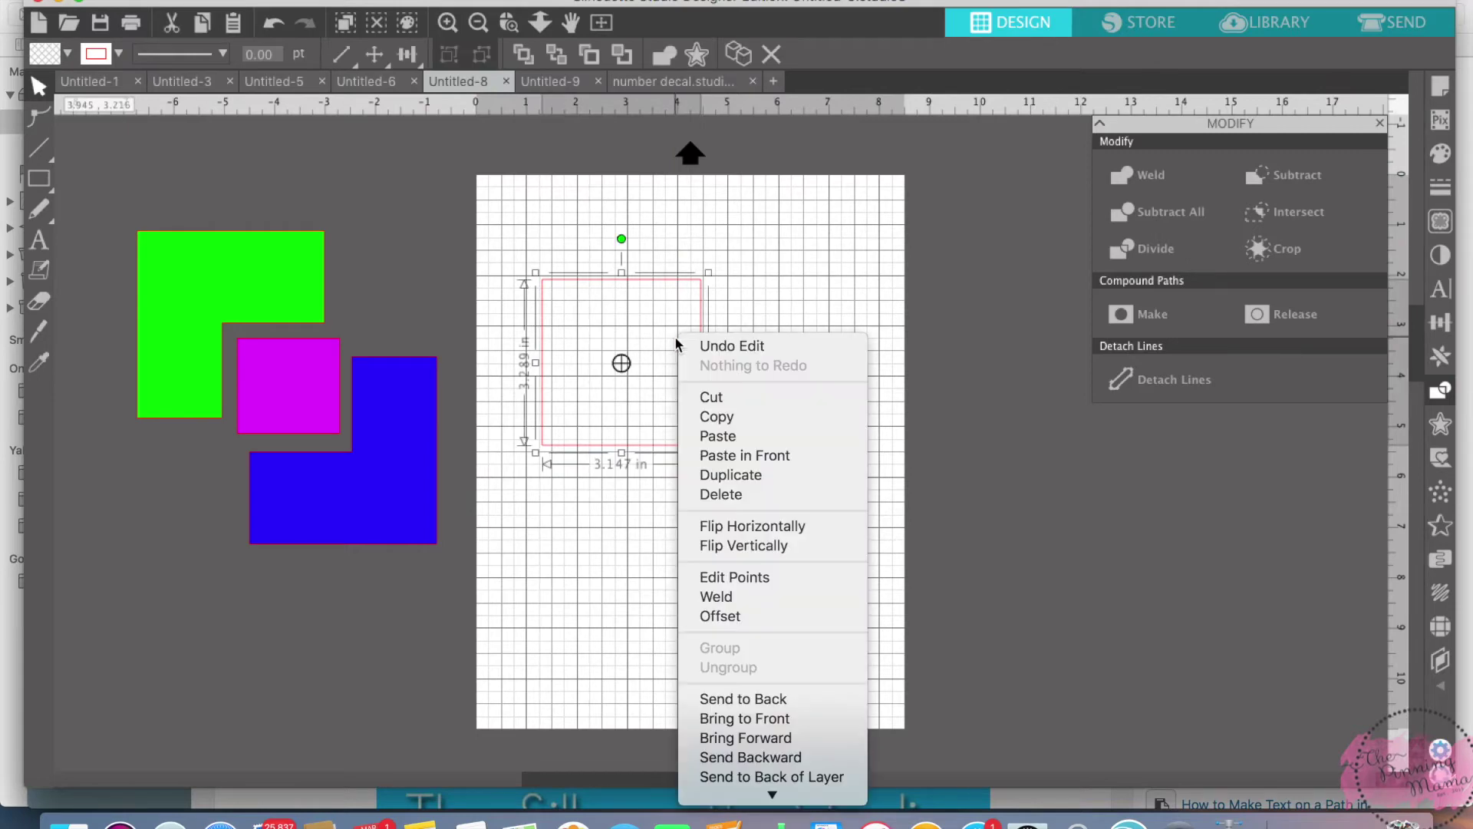
{"action": "left_click", "coordinate": [723, 475]}
{"action": "left_click_drag", "start_coordinate": [726, 434], "coordinate": [798, 520]}
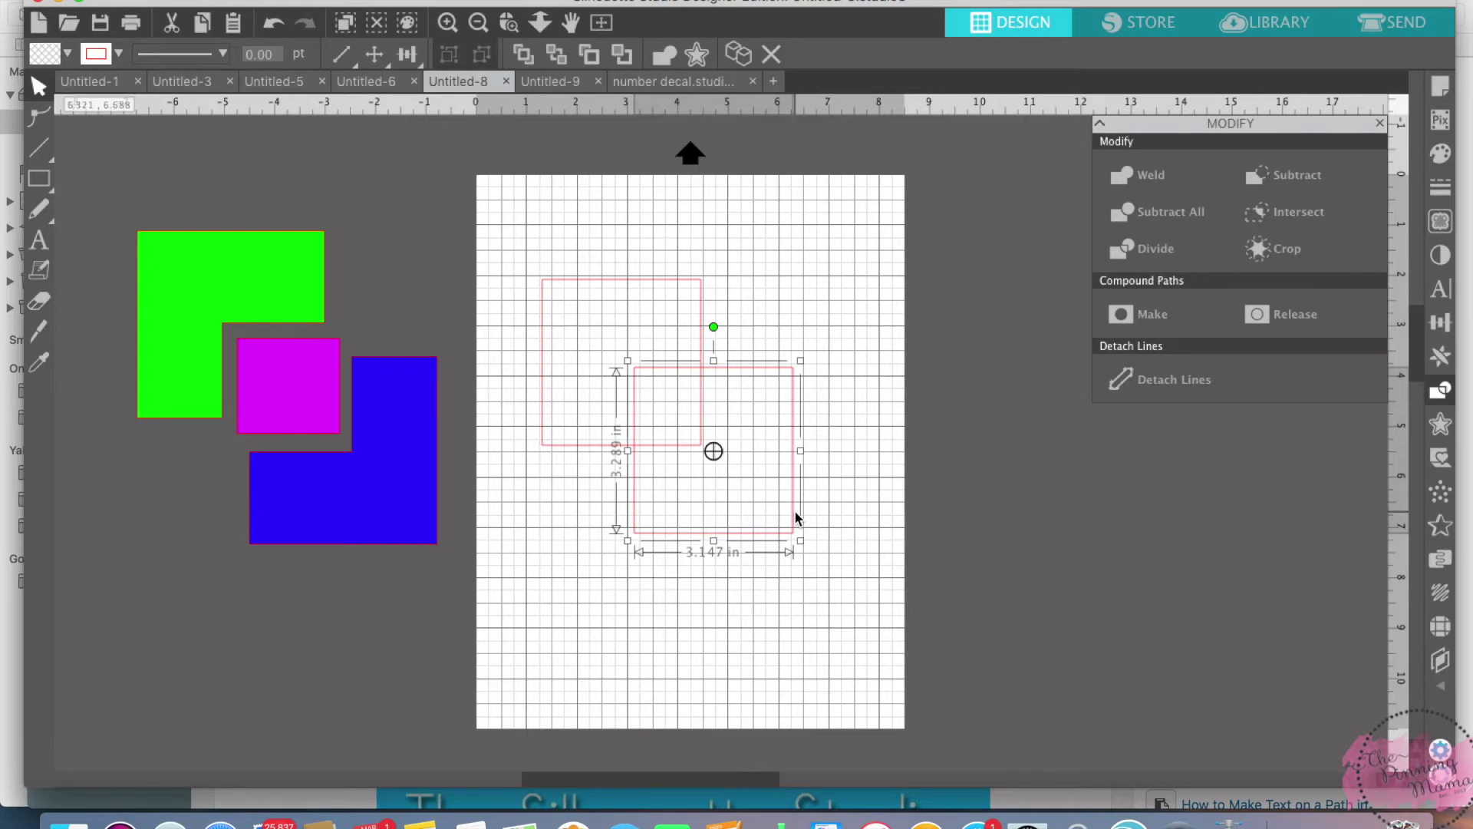
Step: Select both overlapping rectangles and divide them into separate pieces, leaving nothing selected
{"action": "left_click", "coordinate": [544, 400], "text": "shift"}
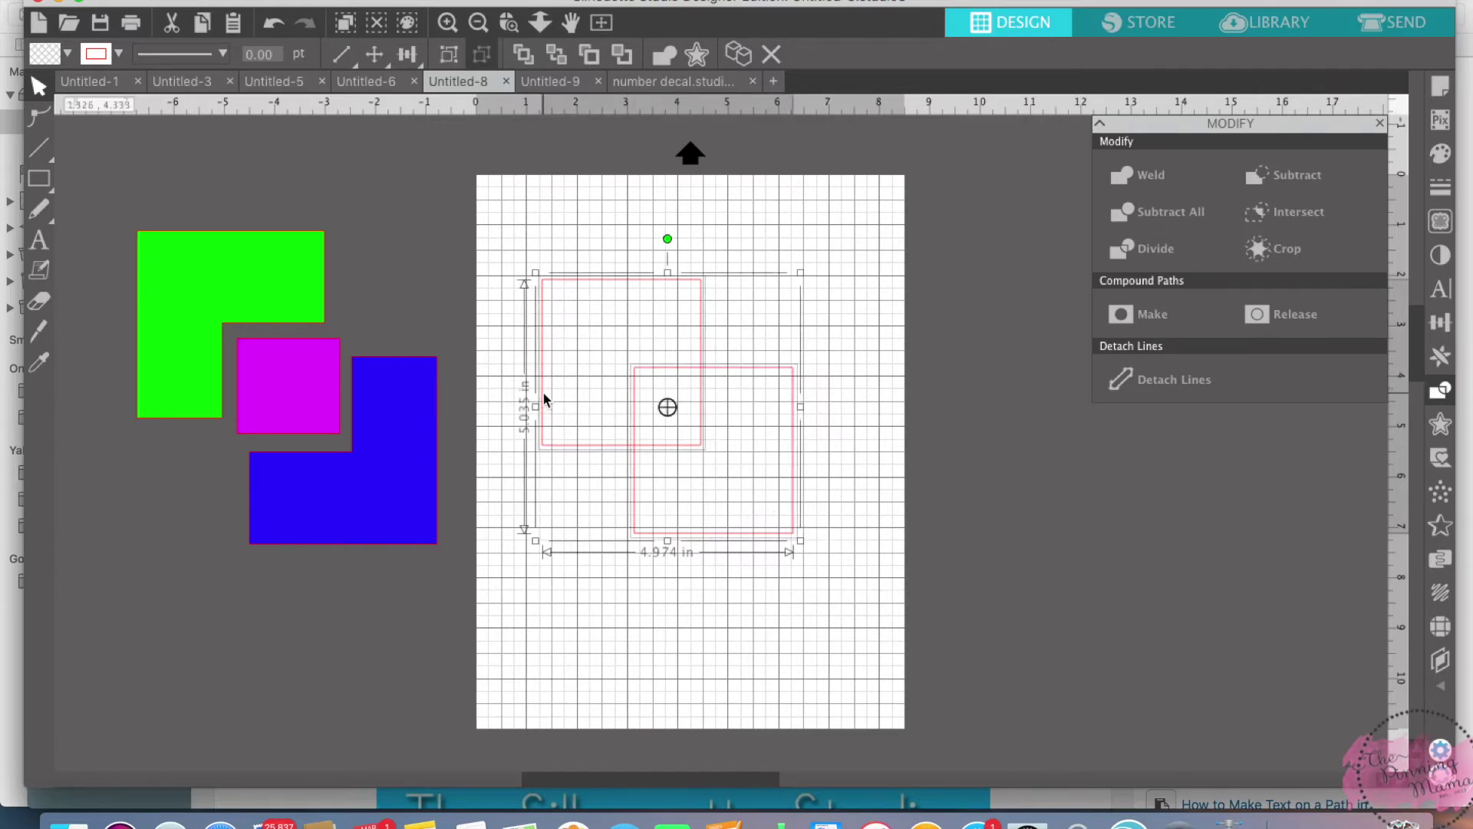
{"action": "left_click", "coordinate": [1120, 316]}
{"action": "left_click", "coordinate": [418, 0]}
{"action": "mouse_move", "coordinate": [581, 81]}
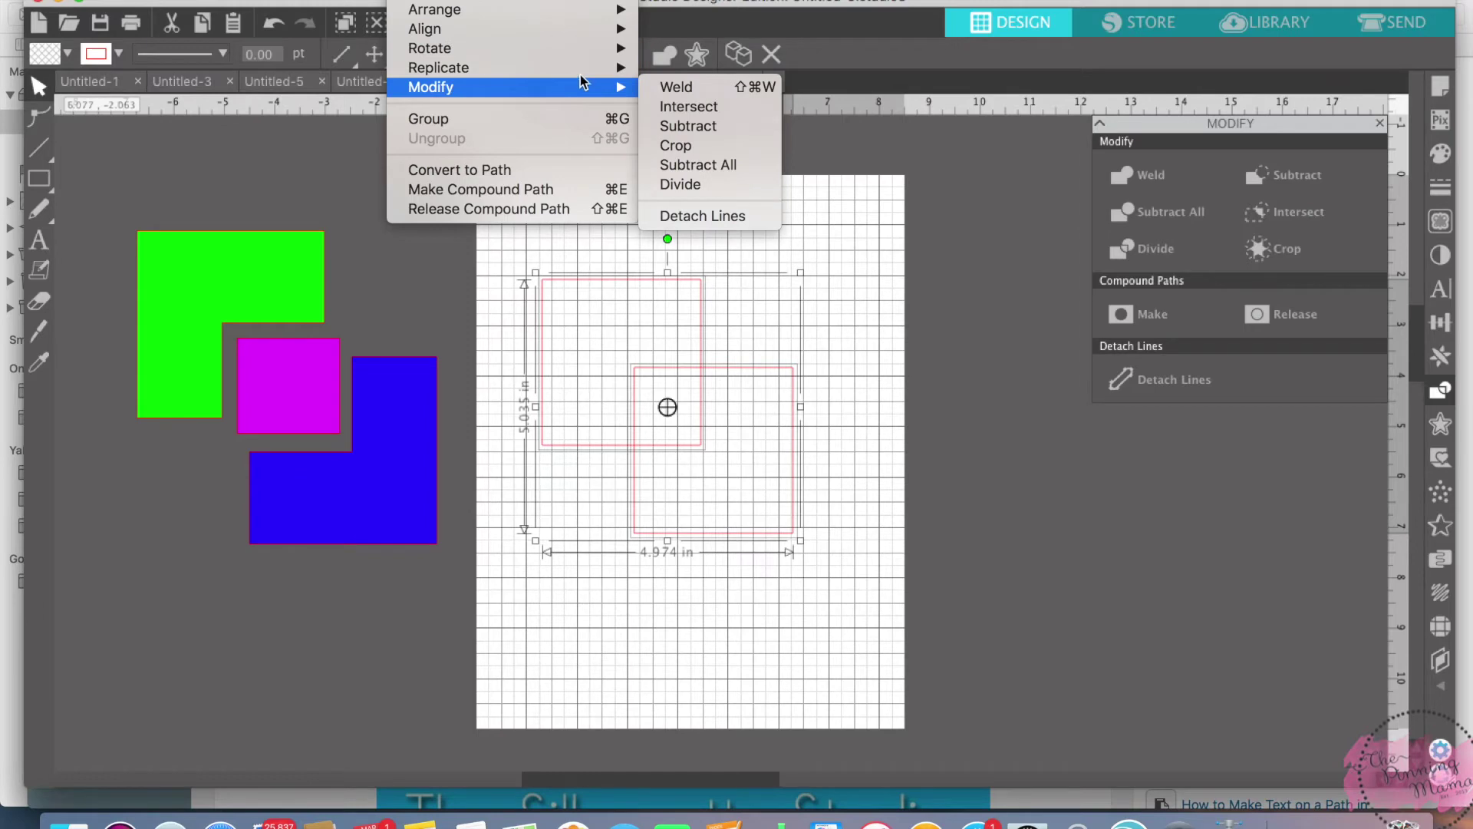
{"action": "left_click", "coordinate": [683, 184]}
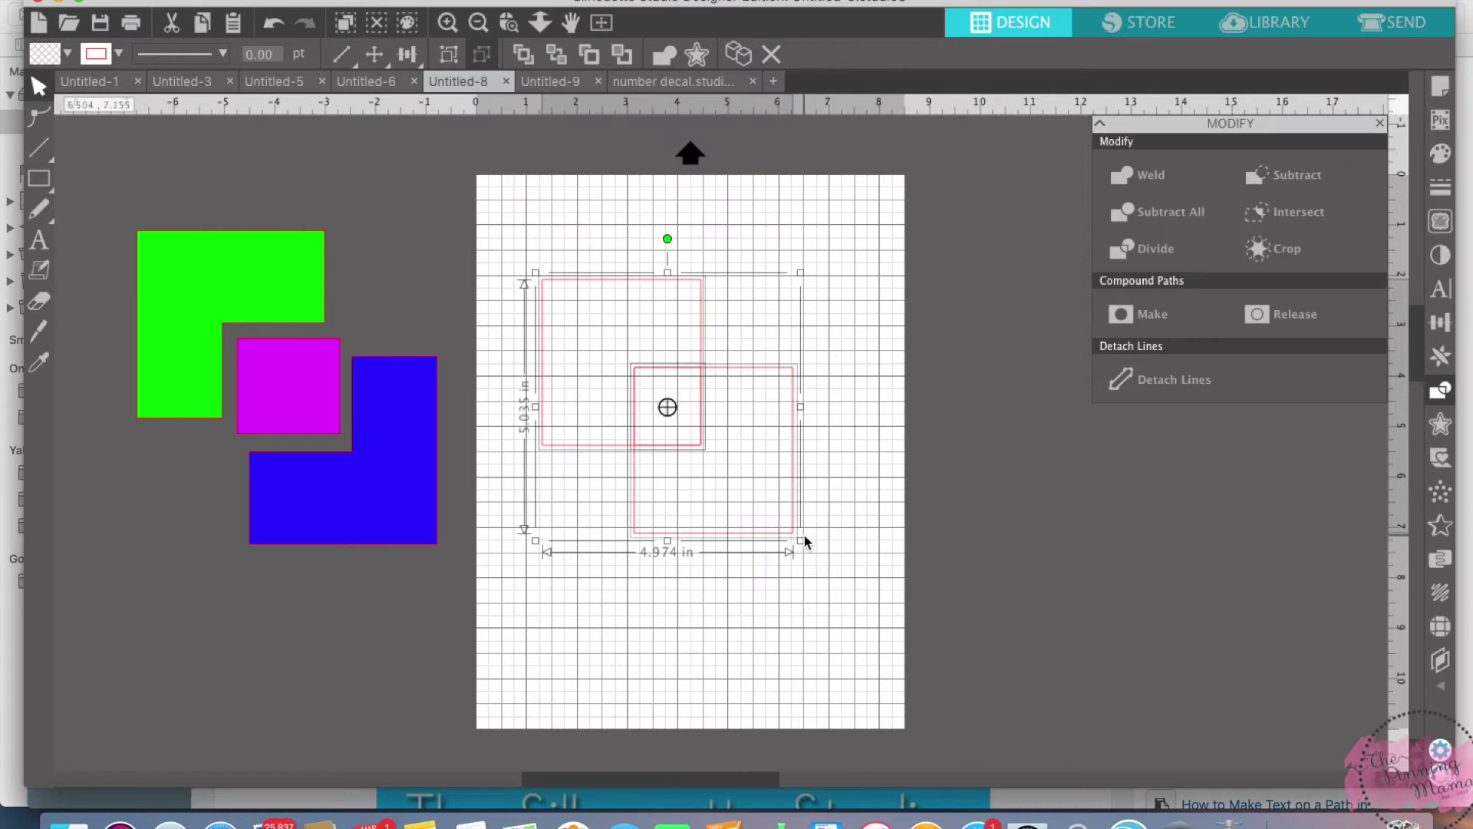
{"action": "left_click", "coordinate": [836, 540]}
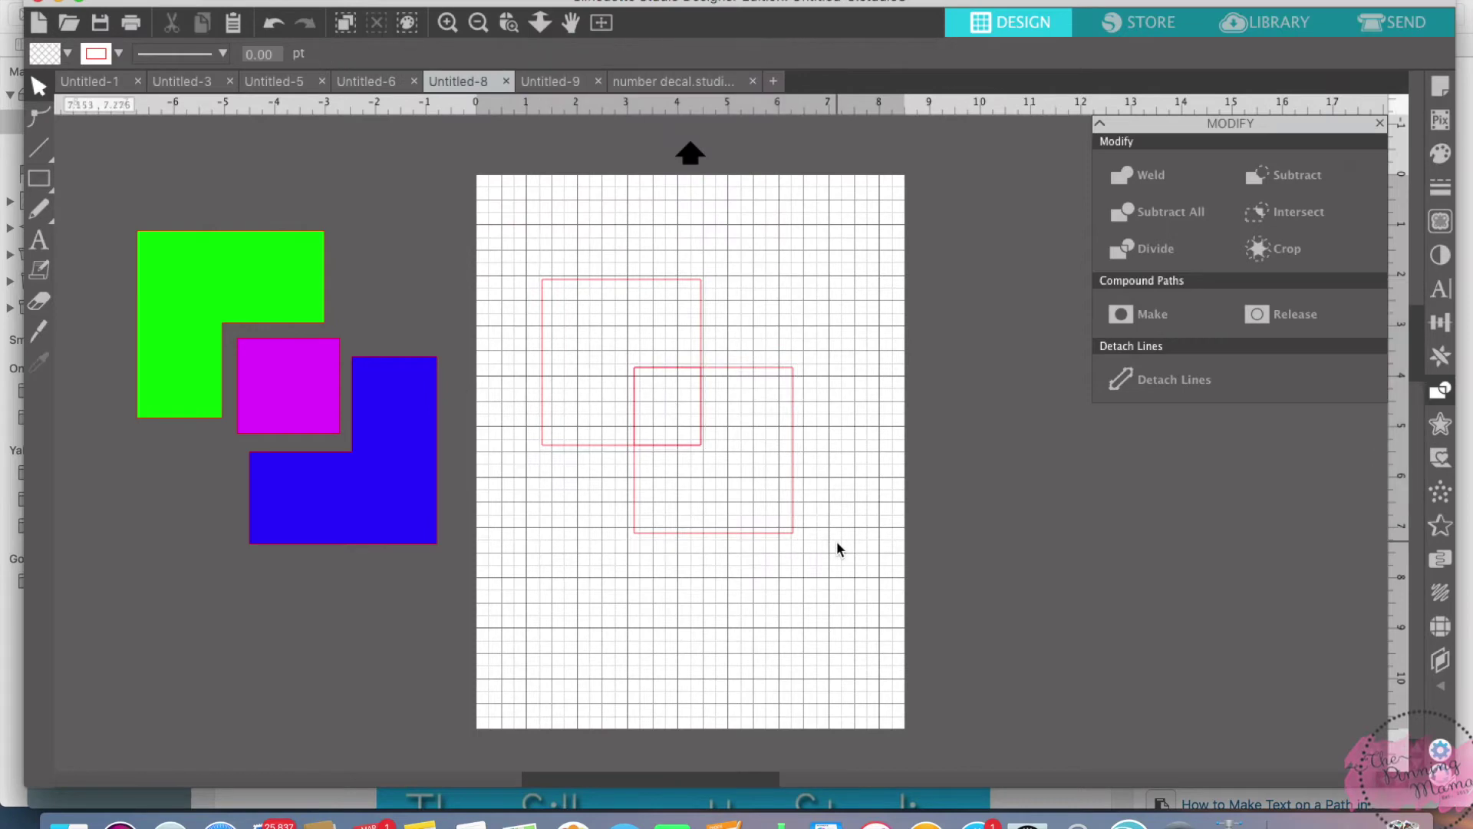
Step: Move the lower L-shaped piece down and right and the upper one up and left, away from the overlap piece
{"action": "left_click", "coordinate": [797, 454]}
{"action": "left_click_drag", "start_coordinate": [797, 453], "coordinate": [813, 477]}
{"action": "left_click", "coordinate": [799, 464]}
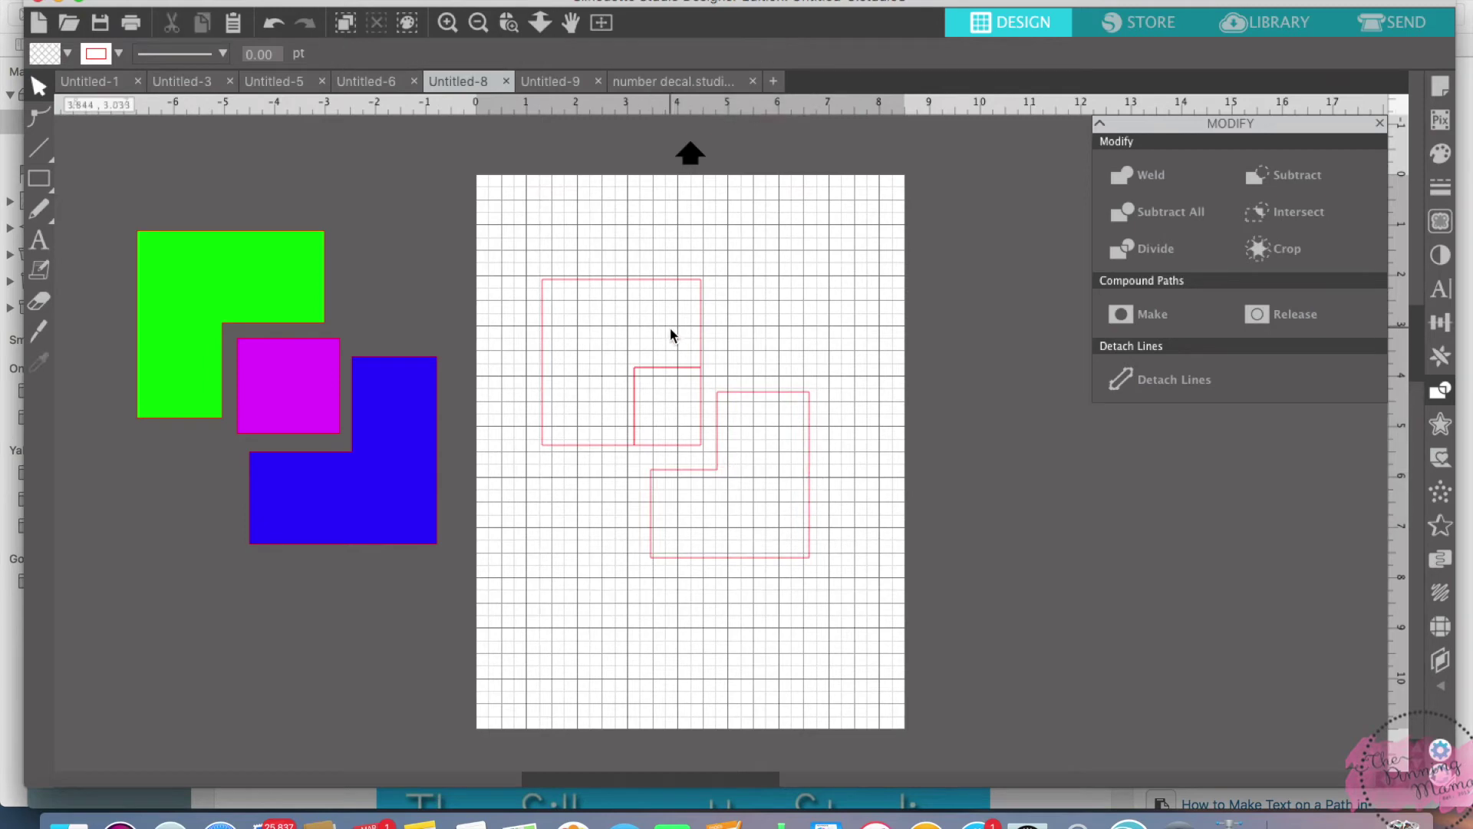
{"action": "left_click", "coordinate": [701, 326]}
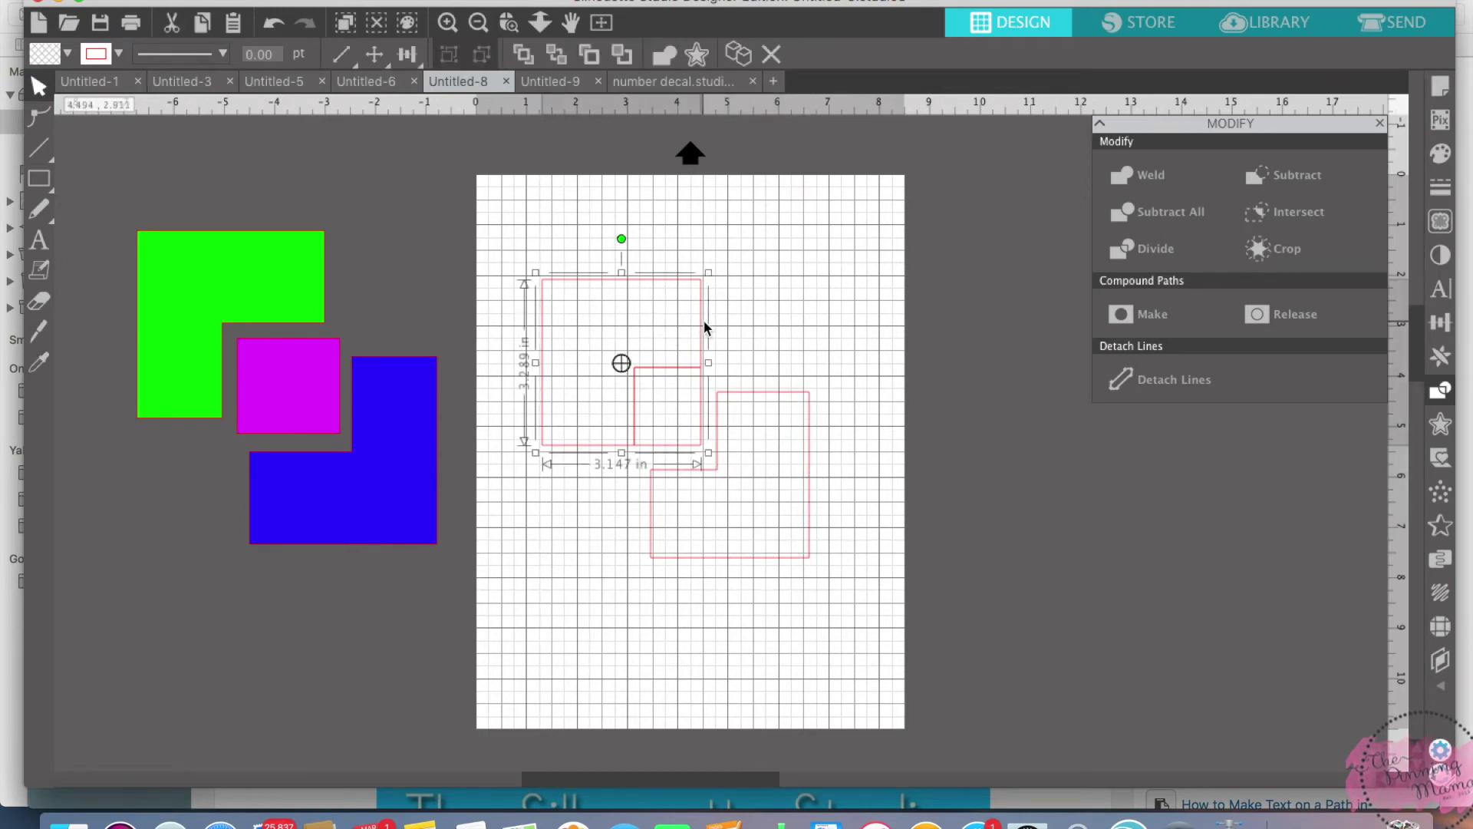
{"action": "double_click", "coordinate": [698, 320]}
{"action": "left_click_drag", "start_coordinate": [697, 321], "coordinate": [679, 302]}
{"action": "left_click", "coordinate": [754, 397]}
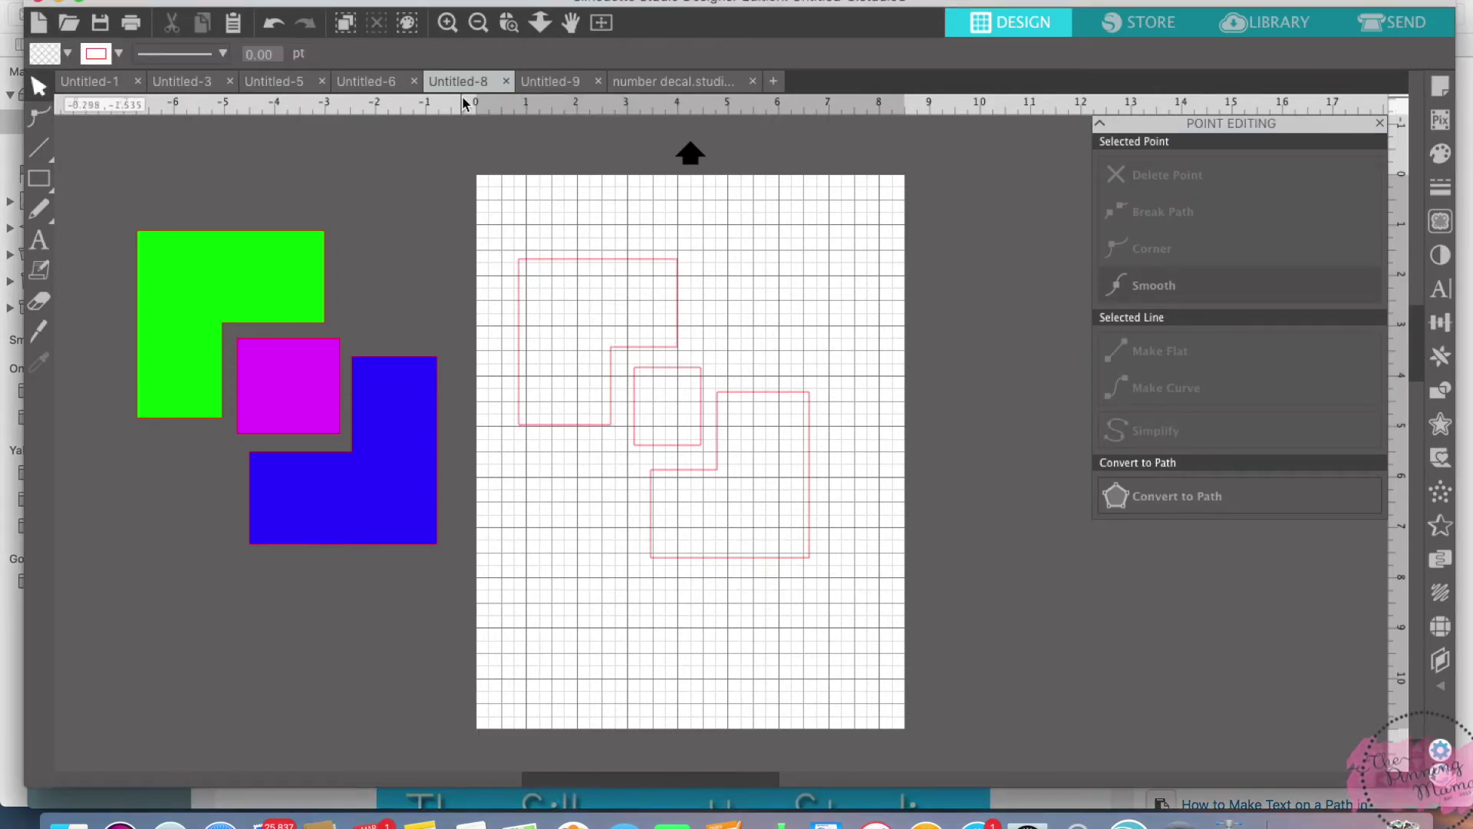
Step: Hide the page grid and switch to the Untitled-5 document containing the divided LOVE and heart design
{"action": "left_click", "coordinate": [286, 0]}
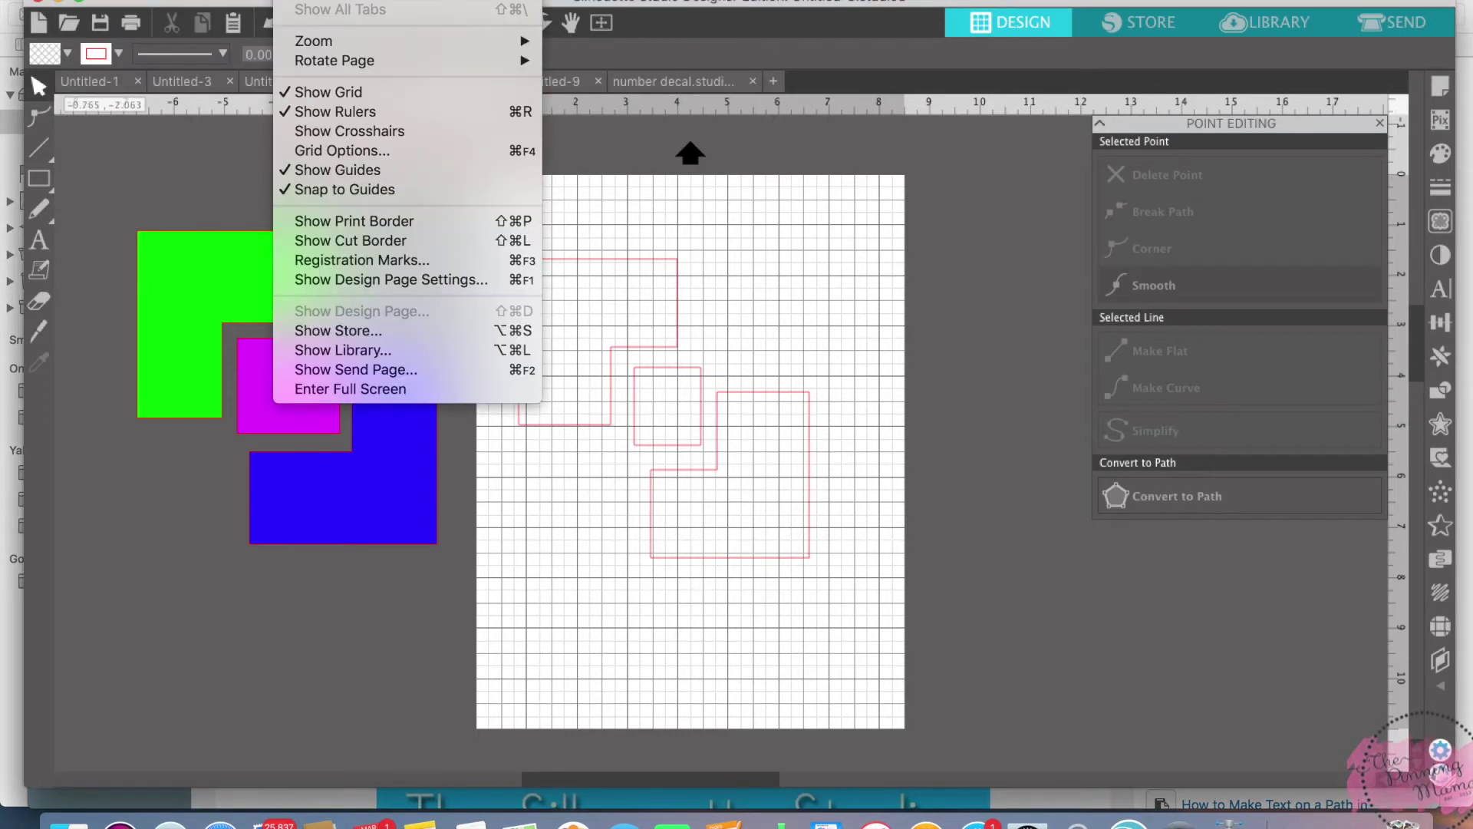
{"action": "left_click", "coordinate": [321, 89]}
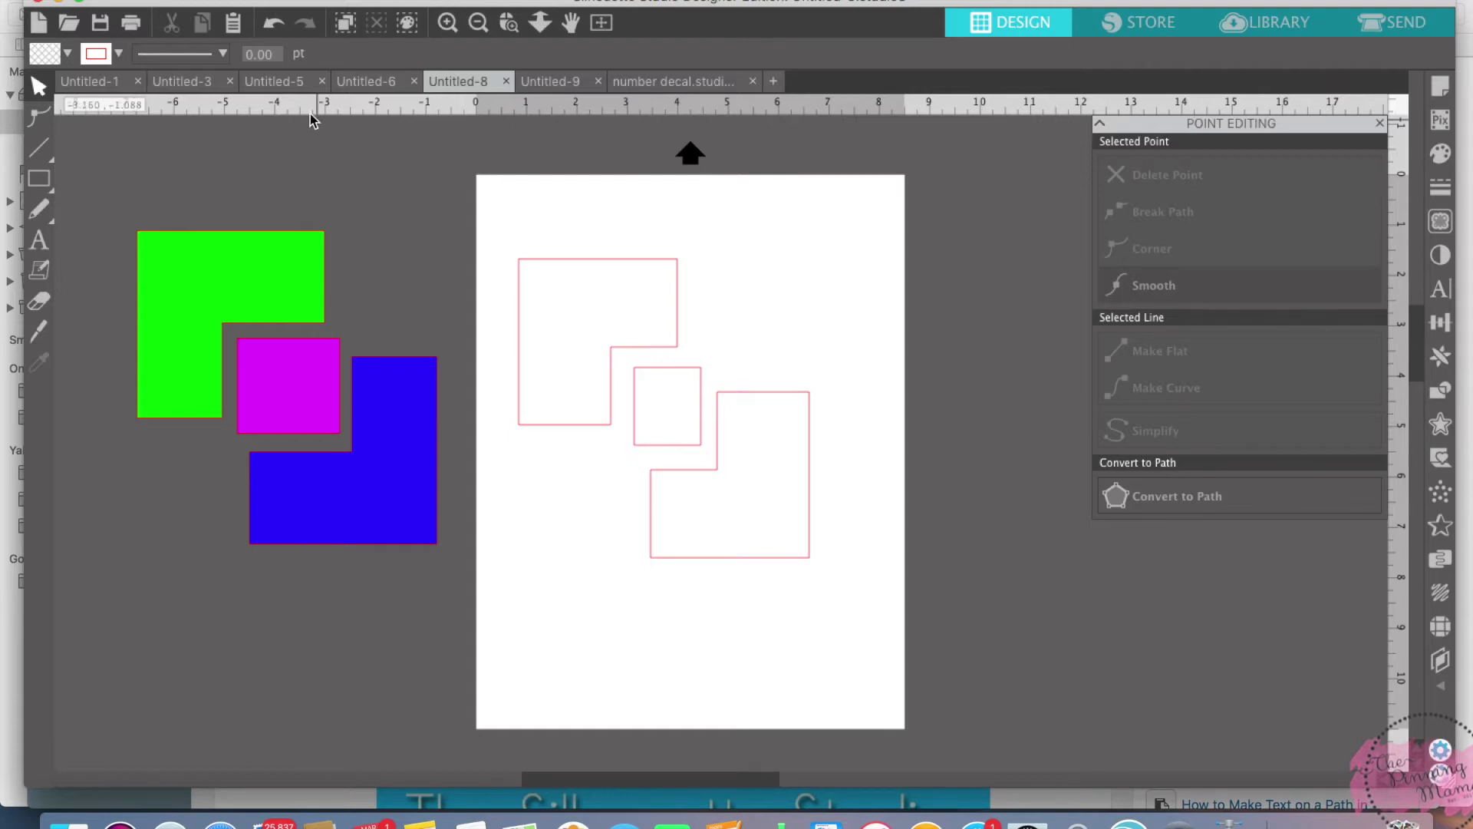
{"action": "left_click", "coordinate": [278, 82]}
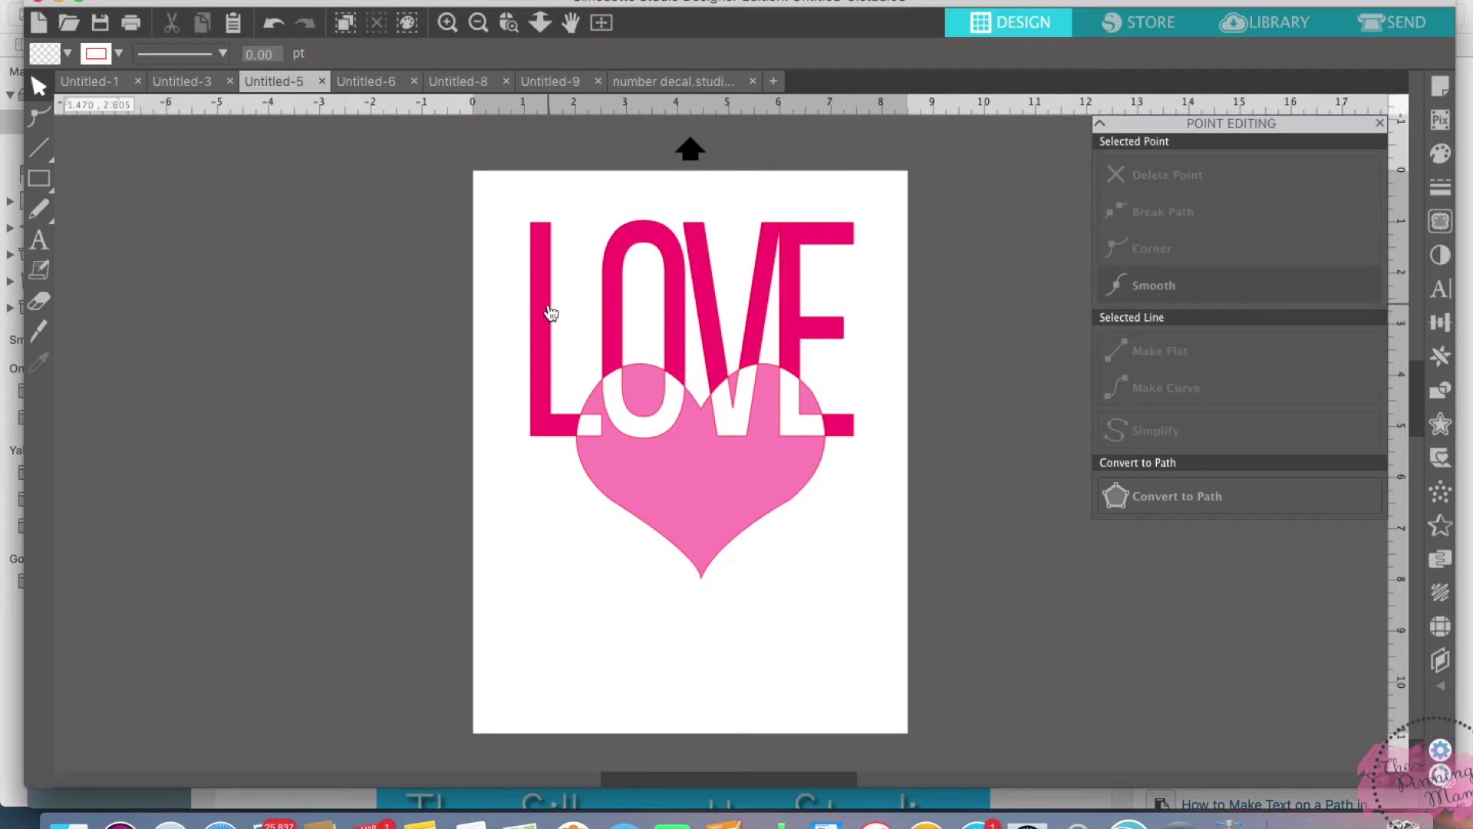
{"action": "left_click_drag", "start_coordinate": [550, 312], "coordinate": [550, 299]}
{"action": "key", "text": "super+z"}
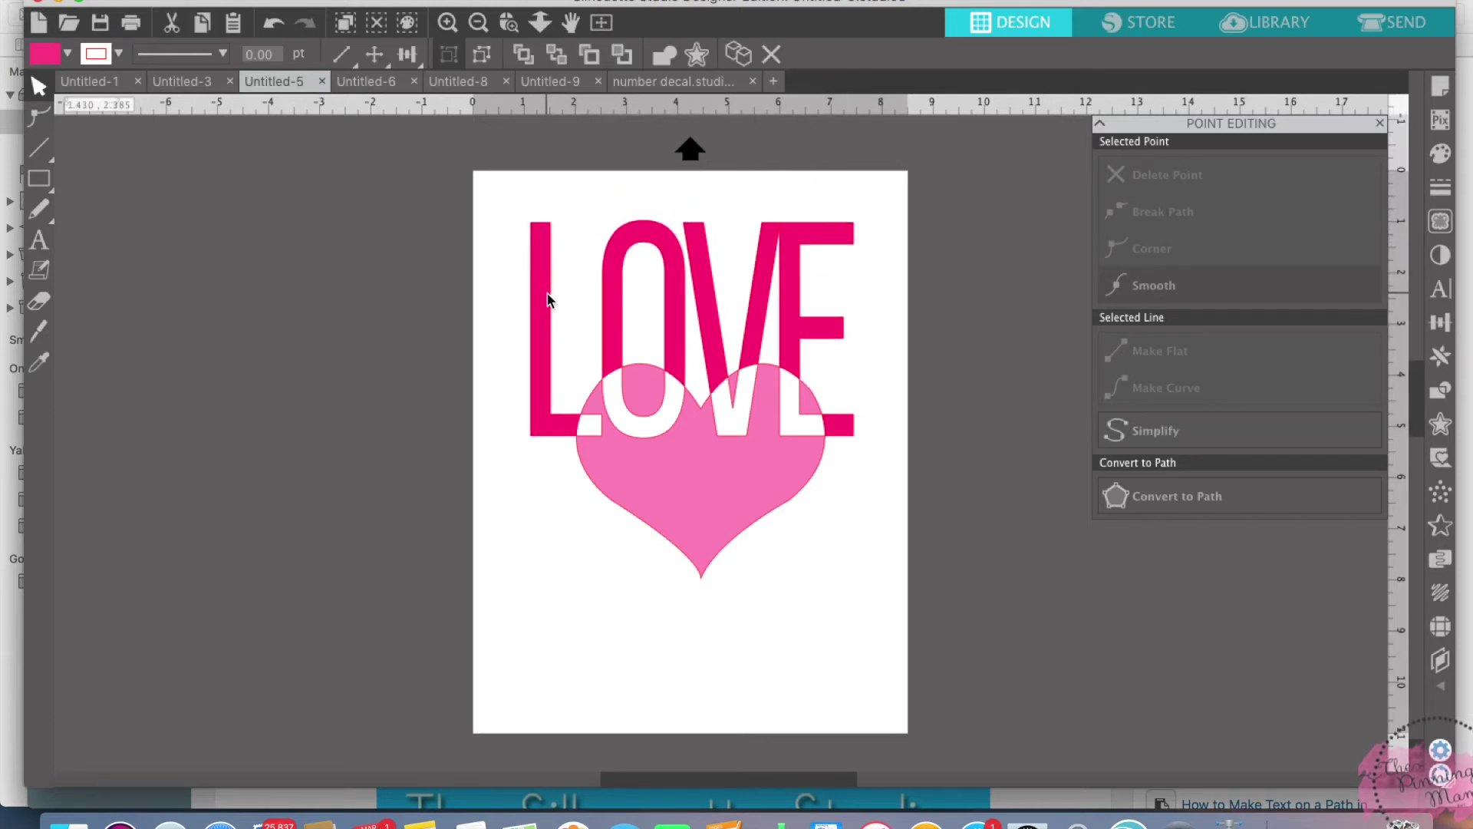
{"action": "left_click", "coordinate": [598, 288]}
{"action": "left_click", "coordinate": [611, 288]}
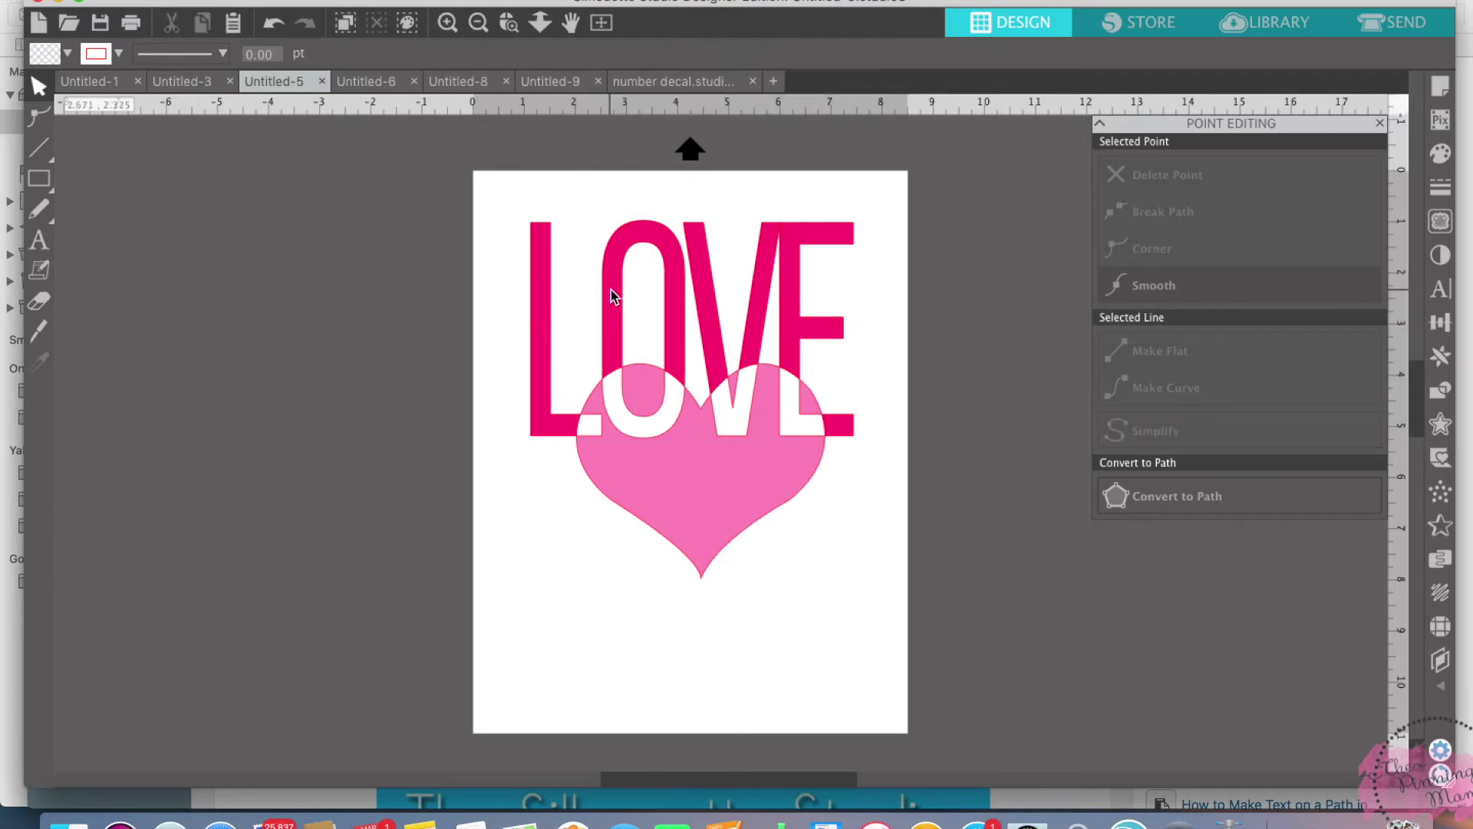
Step: Group the dark pink upper LOVE letter pieces and nudge the group slightly up from the heart
{"action": "left_click", "coordinate": [758, 299]}
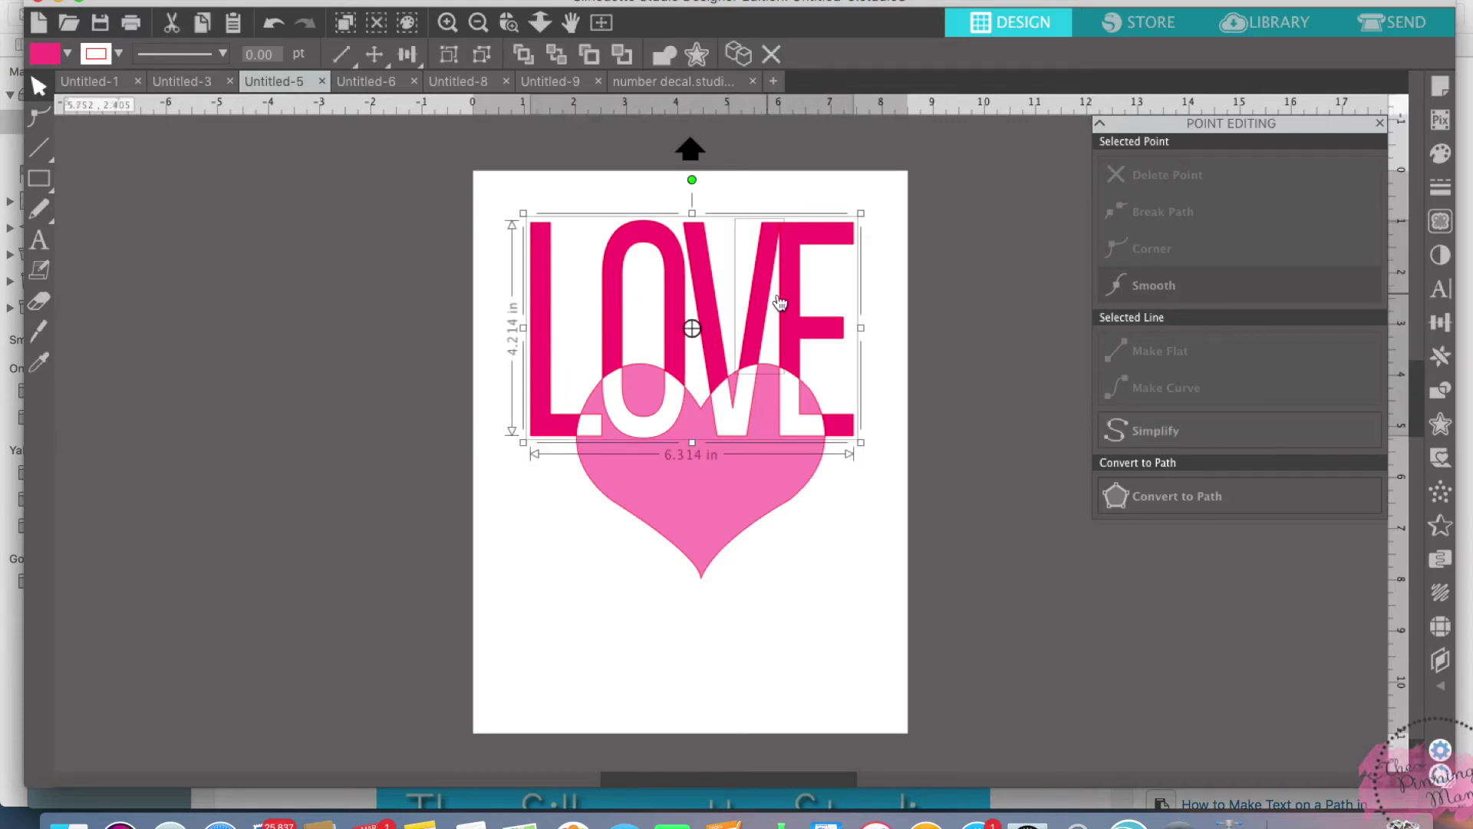
{"action": "left_click", "coordinate": [542, 292]}
{"action": "right_click", "coordinate": [764, 301]}
{"action": "left_click", "coordinate": [833, 606]}
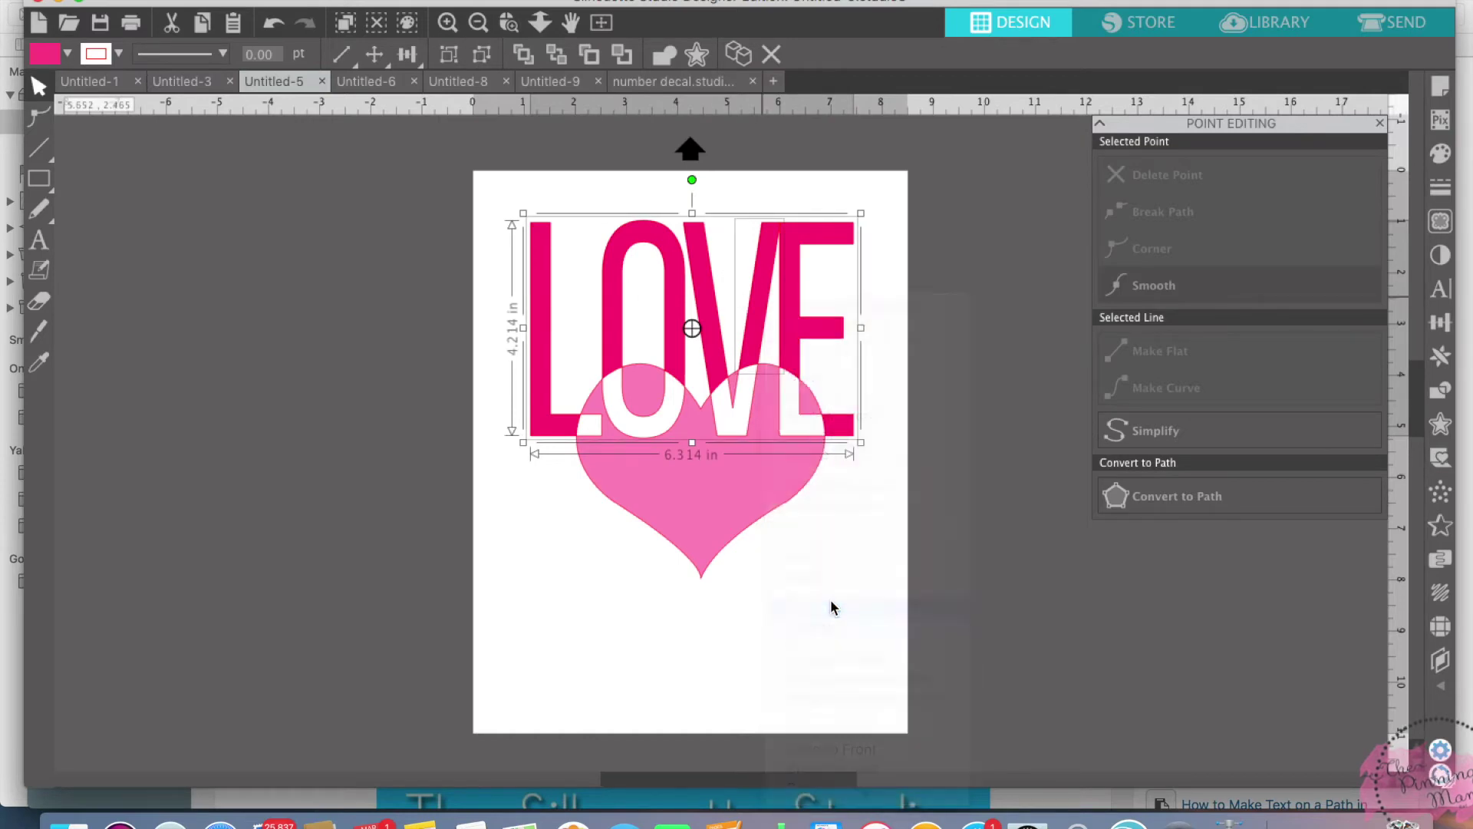
{"action": "left_click", "coordinate": [831, 599]}
{"action": "left_click_drag", "start_coordinate": [801, 337], "coordinate": [799, 333]}
{"action": "left_click", "coordinate": [841, 379]}
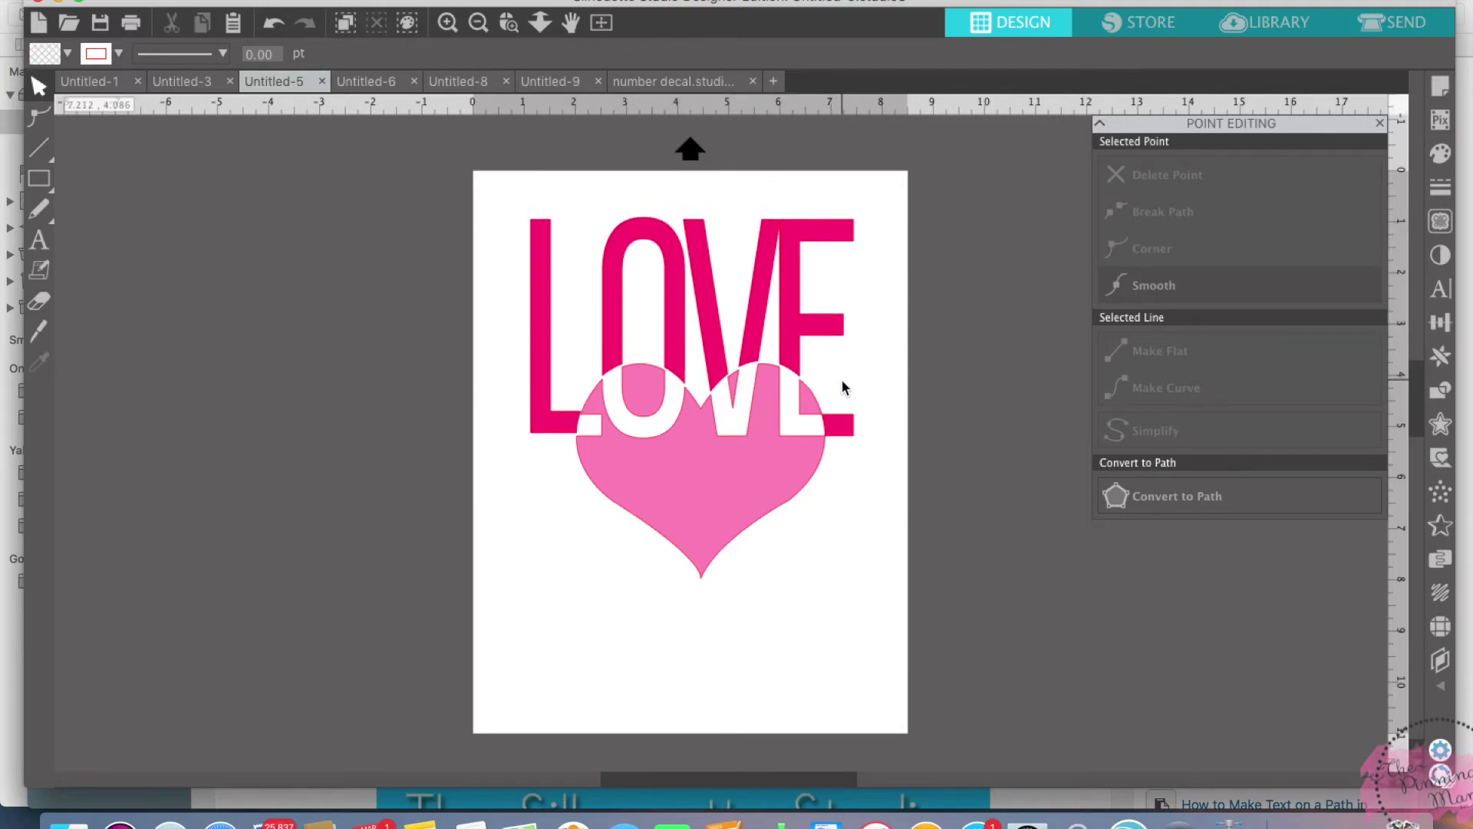
Step: Group the leftover lower piece of the E with the upper letters and move the group slightly up and left from the heart
{"action": "left_click", "coordinate": [845, 420]}
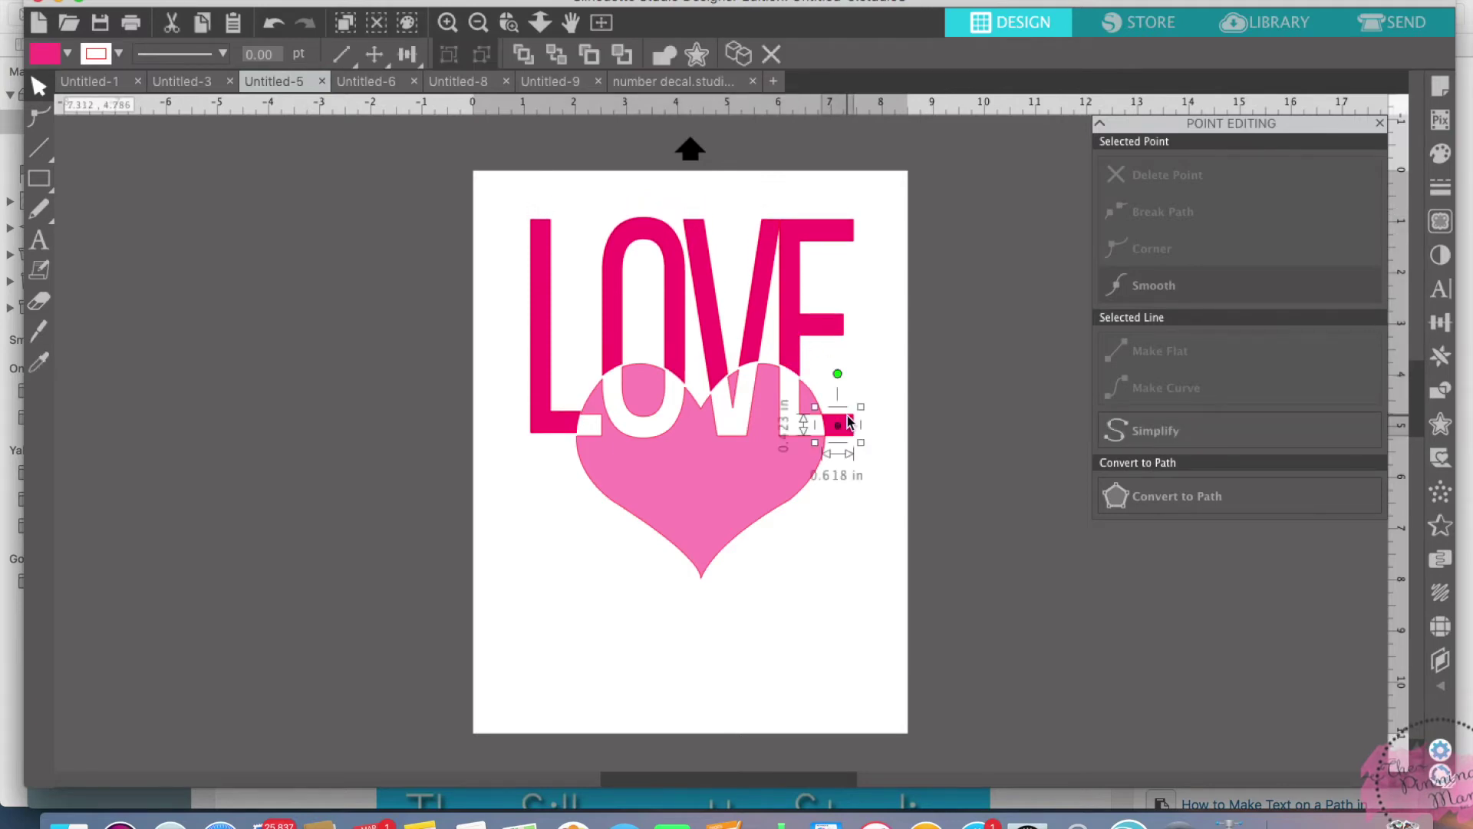
{"action": "left_click", "coordinate": [804, 345]}
{"action": "right_click", "coordinate": [801, 343]}
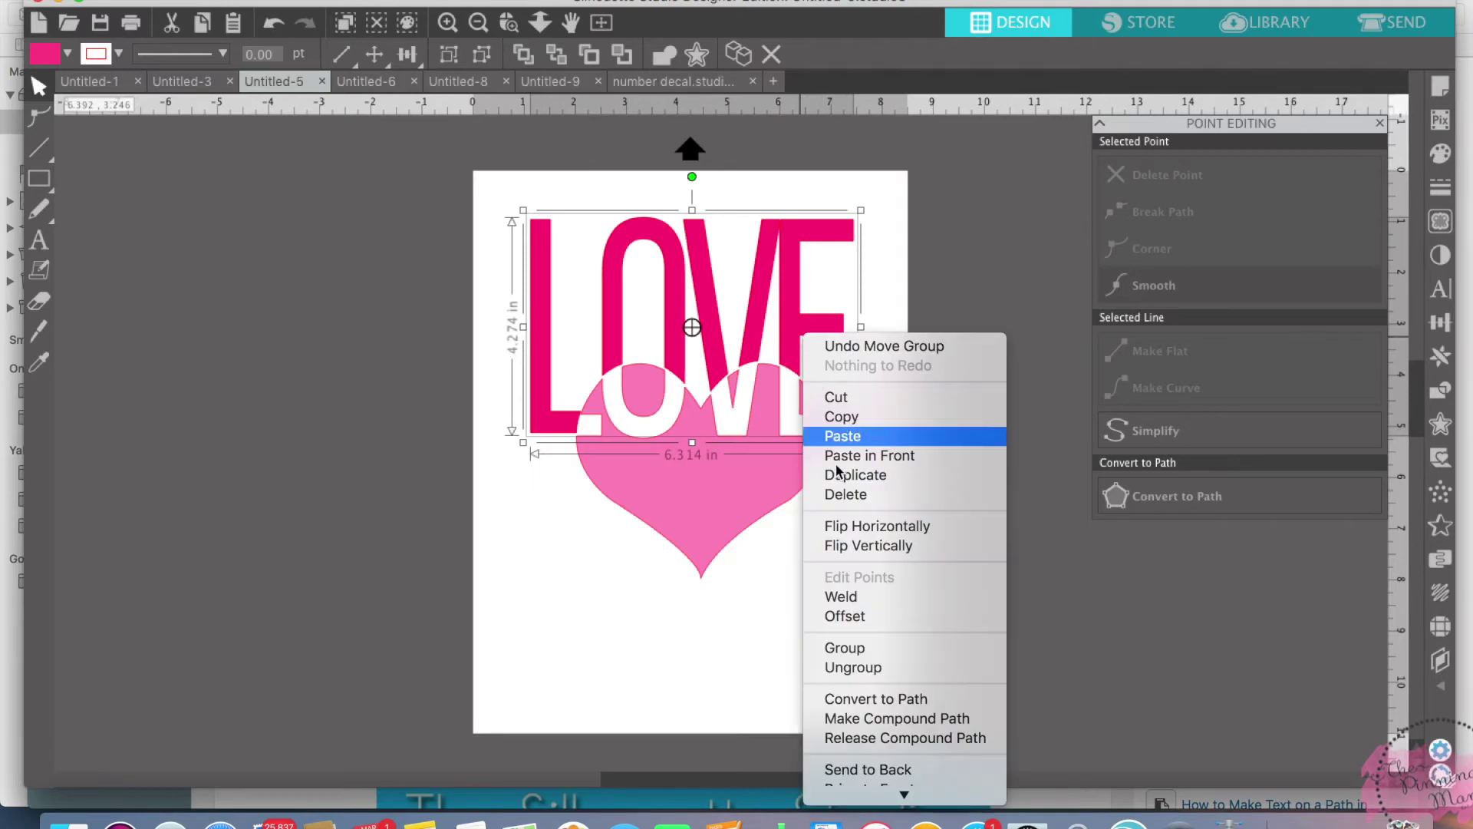
{"action": "left_click", "coordinate": [844, 647]}
{"action": "mouse_move", "coordinate": [795, 350]}
{"action": "left_mouse_down"}
{"action": "mouse_move", "coordinate": [827, 324]}
{"action": "mouse_move", "coordinate": [793, 345]}
{"action": "left_mouse_up"}
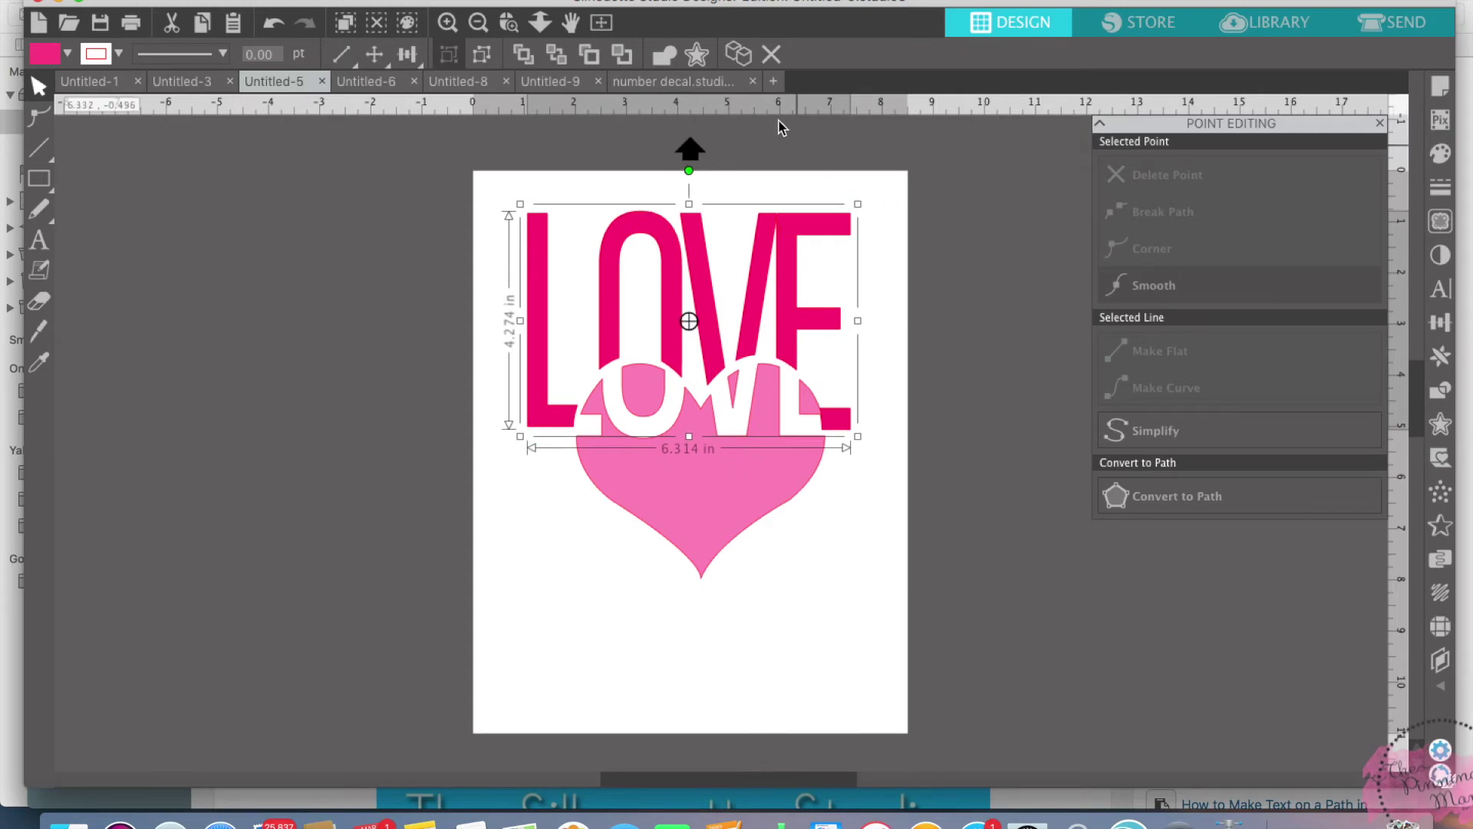
Step: Create a new document and add the text LOVE in the Bebas Neue font on the upper part of the page
{"action": "left_click", "coordinate": [775, 82]}
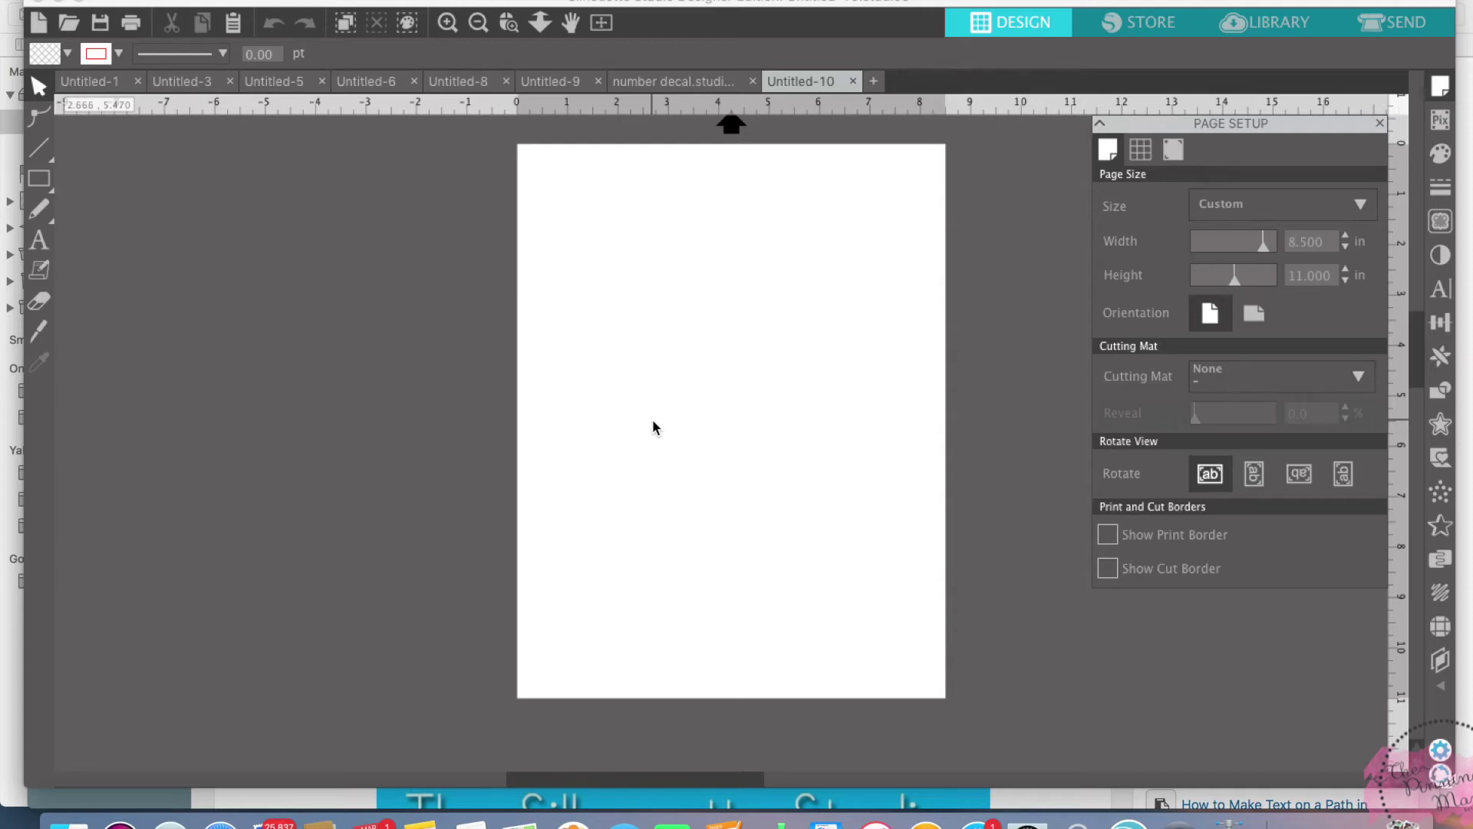
{"action": "left_click", "coordinate": [1440, 289]}
{"action": "scroll", "coordinate": [1259, 338], "scroll_direction": "down", "scroll_amount": 5}
{"action": "scroll", "coordinate": [1257, 337], "scroll_direction": "up", "scroll_amount": 5}
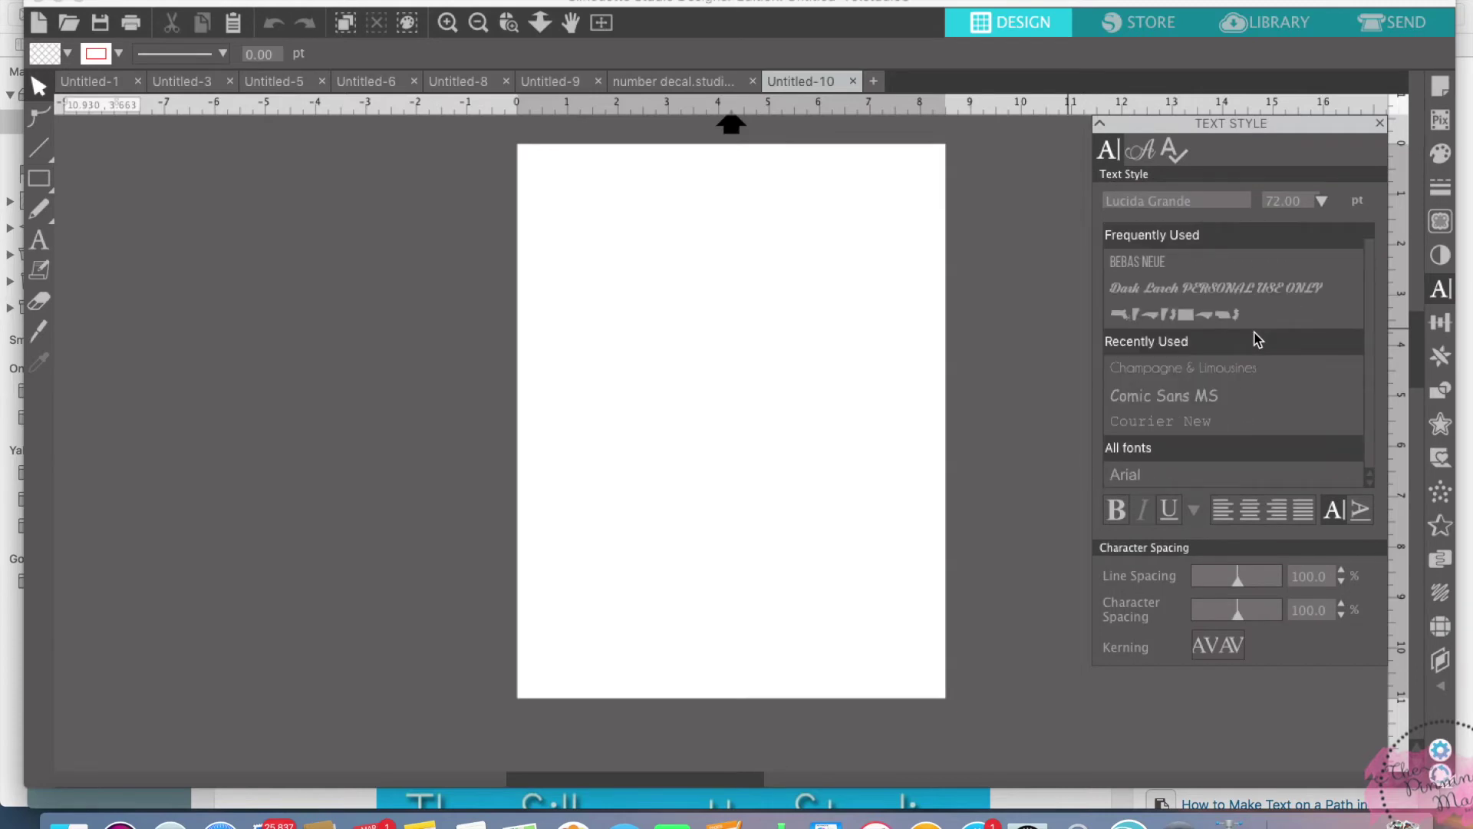
{"action": "left_click", "coordinate": [1172, 263]}
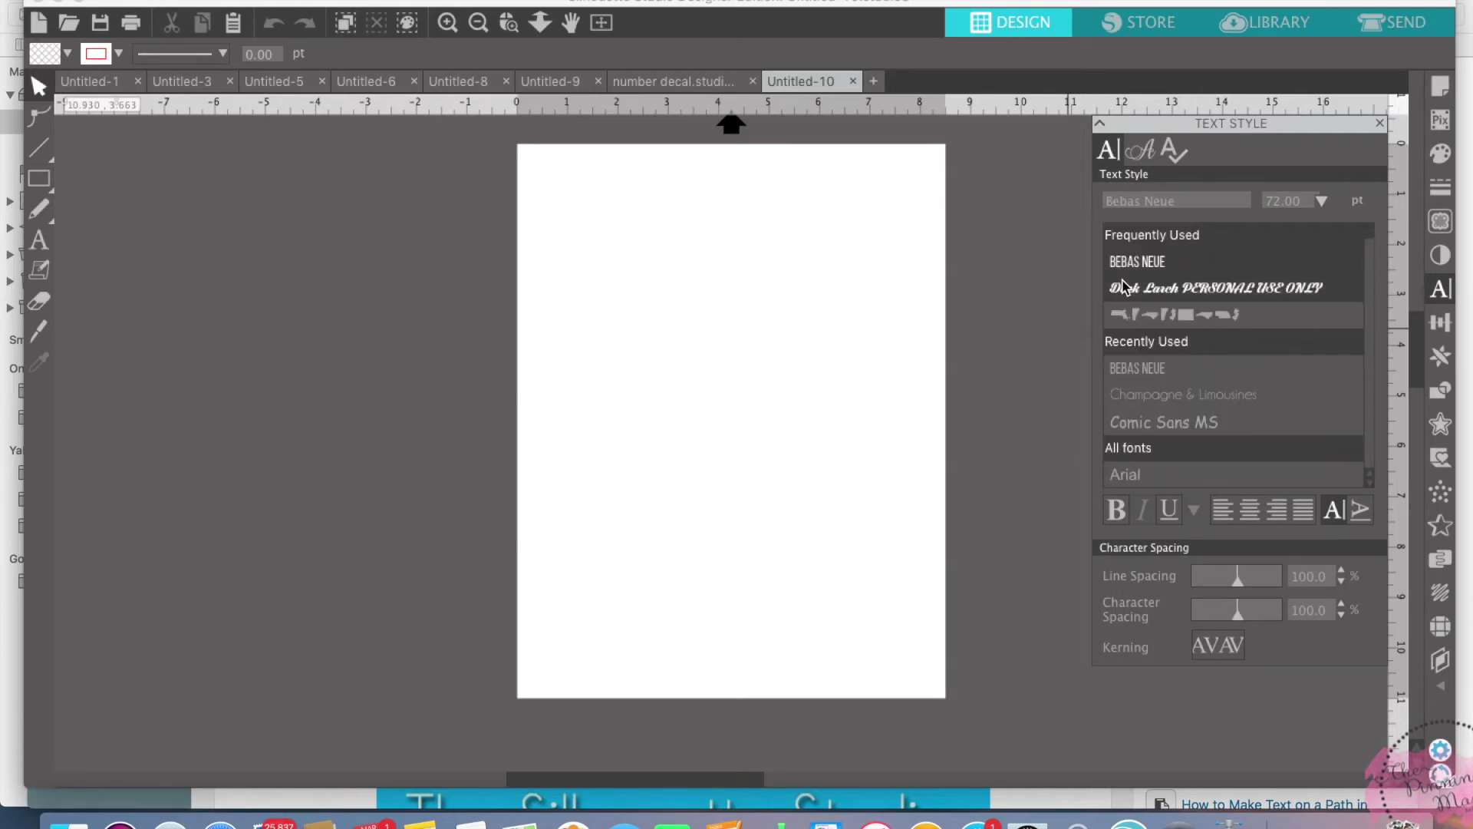
{"action": "left_click", "coordinate": [44, 246]}
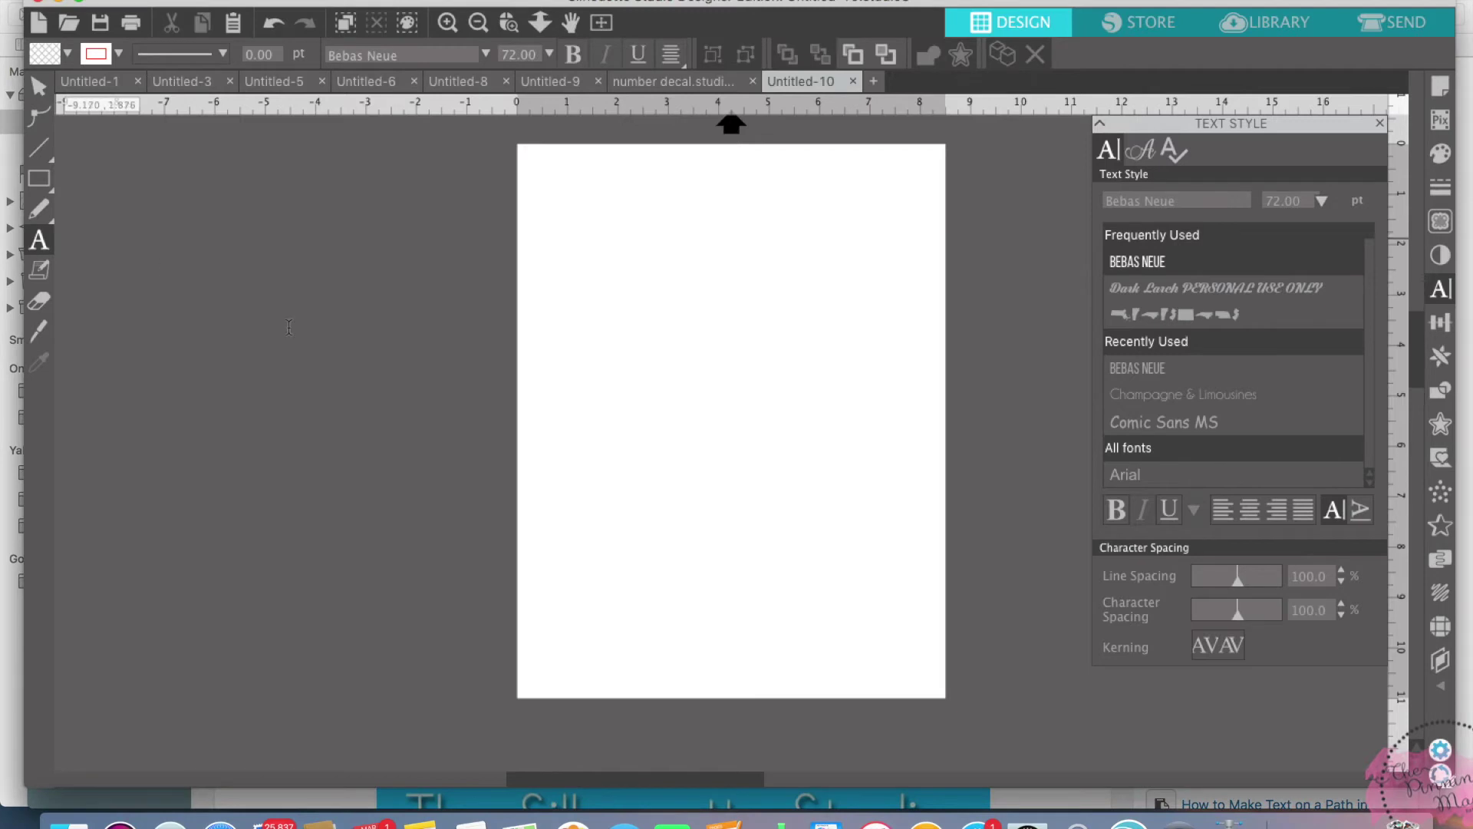
{"action": "left_click", "coordinate": [671, 317]}
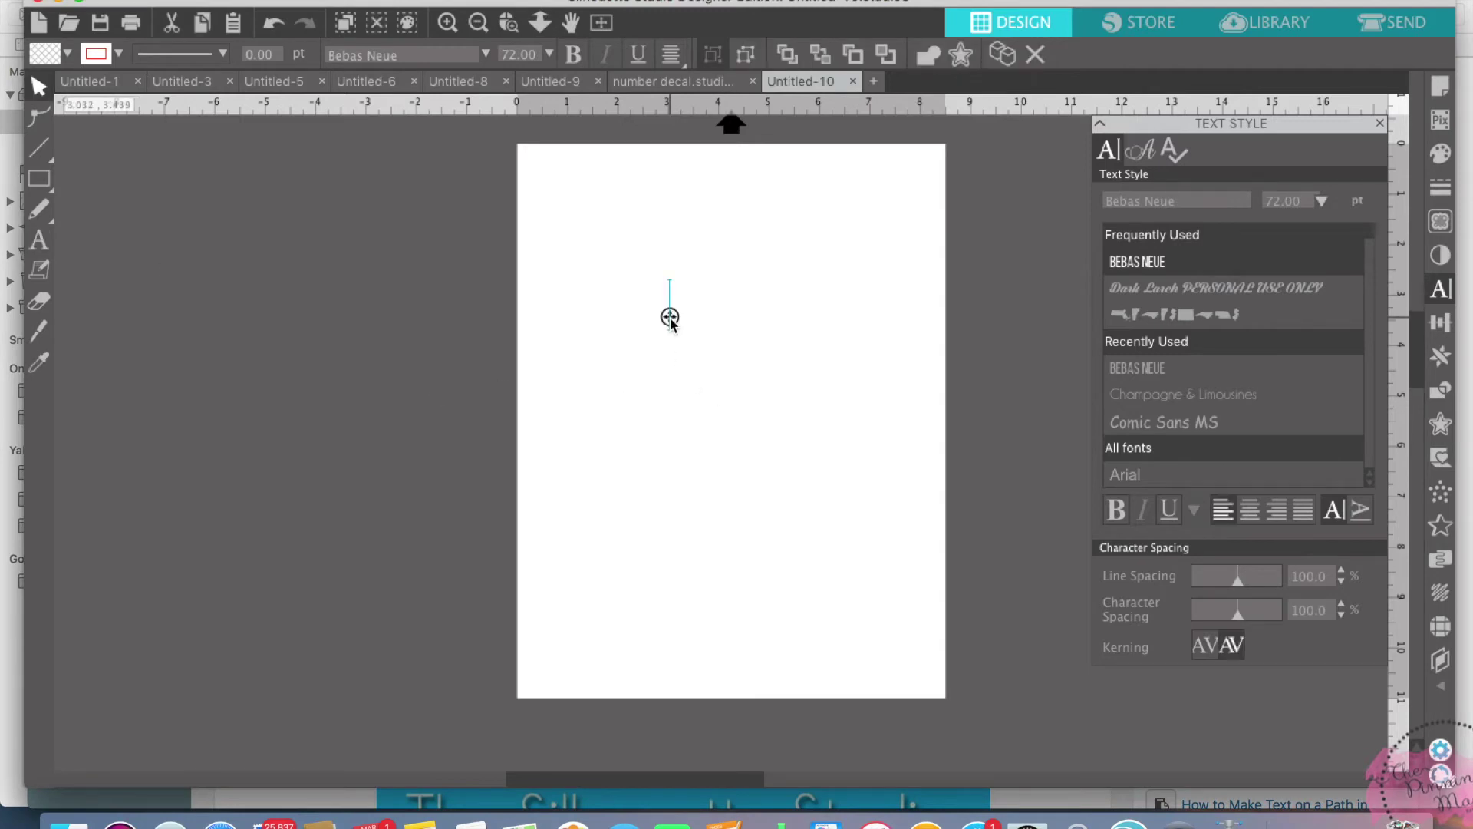
{"action": "type", "text": "LOVE"}
{"action": "left_click", "coordinate": [729, 367]}
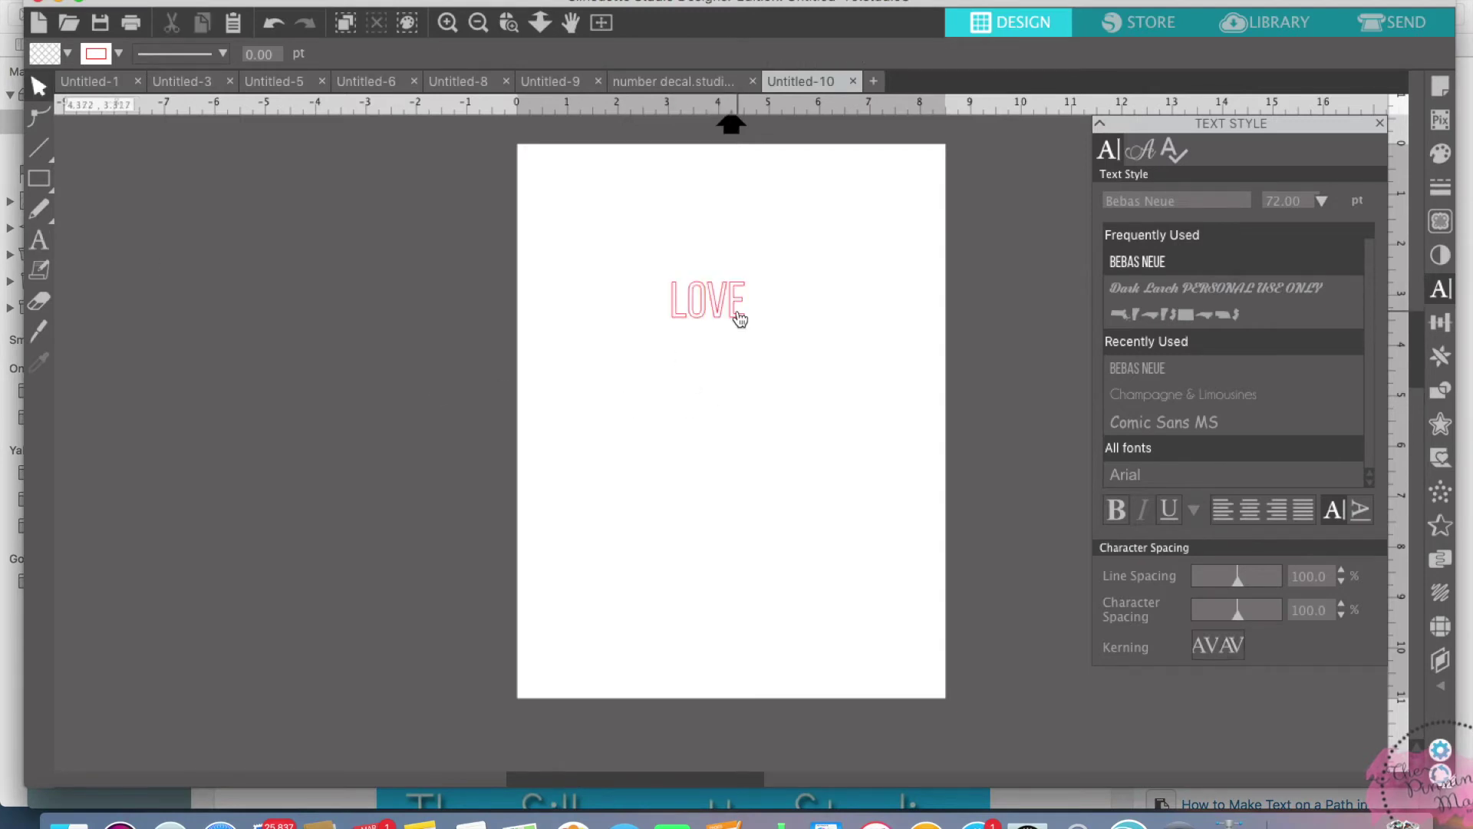
Step: Stretch and enlarge the LOVE text to about 7.54 in wide and 7.27 in high
{"action": "left_click", "coordinate": [738, 319]}
{"action": "left_click_drag", "start_coordinate": [757, 342], "coordinate": [844, 489]}
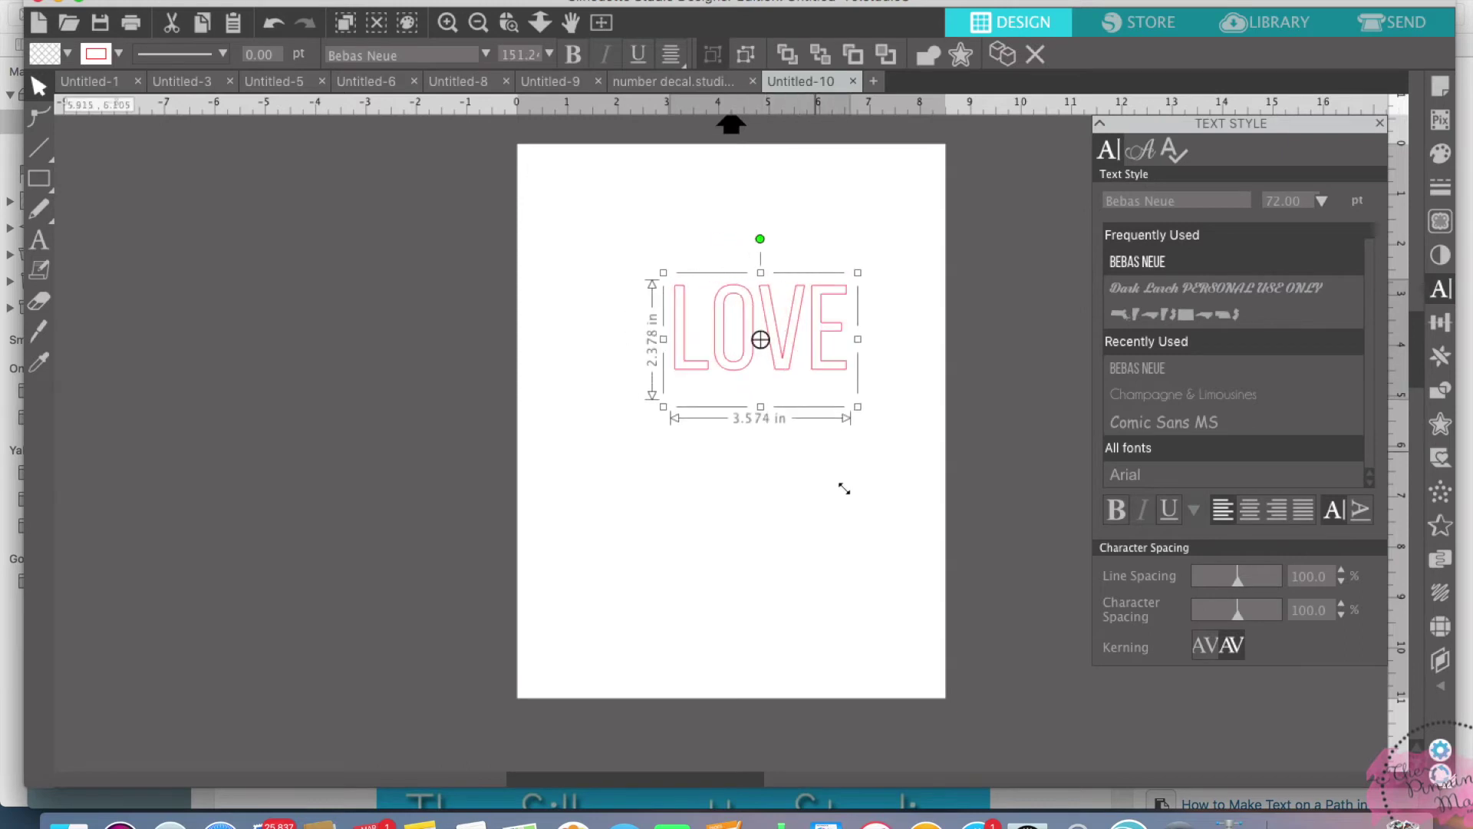
{"action": "left_click_drag", "start_coordinate": [658, 270], "coordinate": [555, 201]}
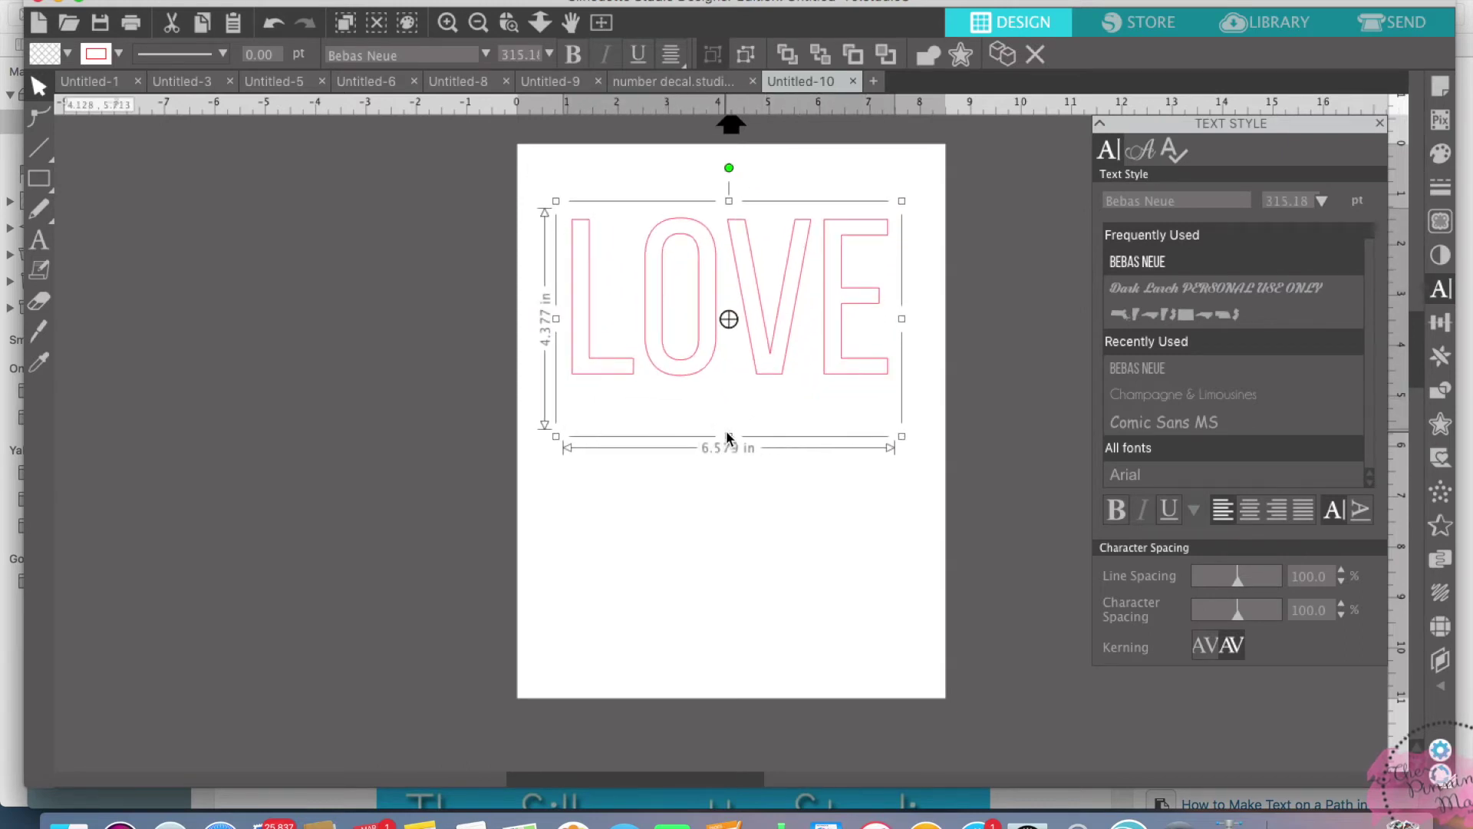
{"action": "left_click_drag", "start_coordinate": [728, 438], "coordinate": [729, 535]}
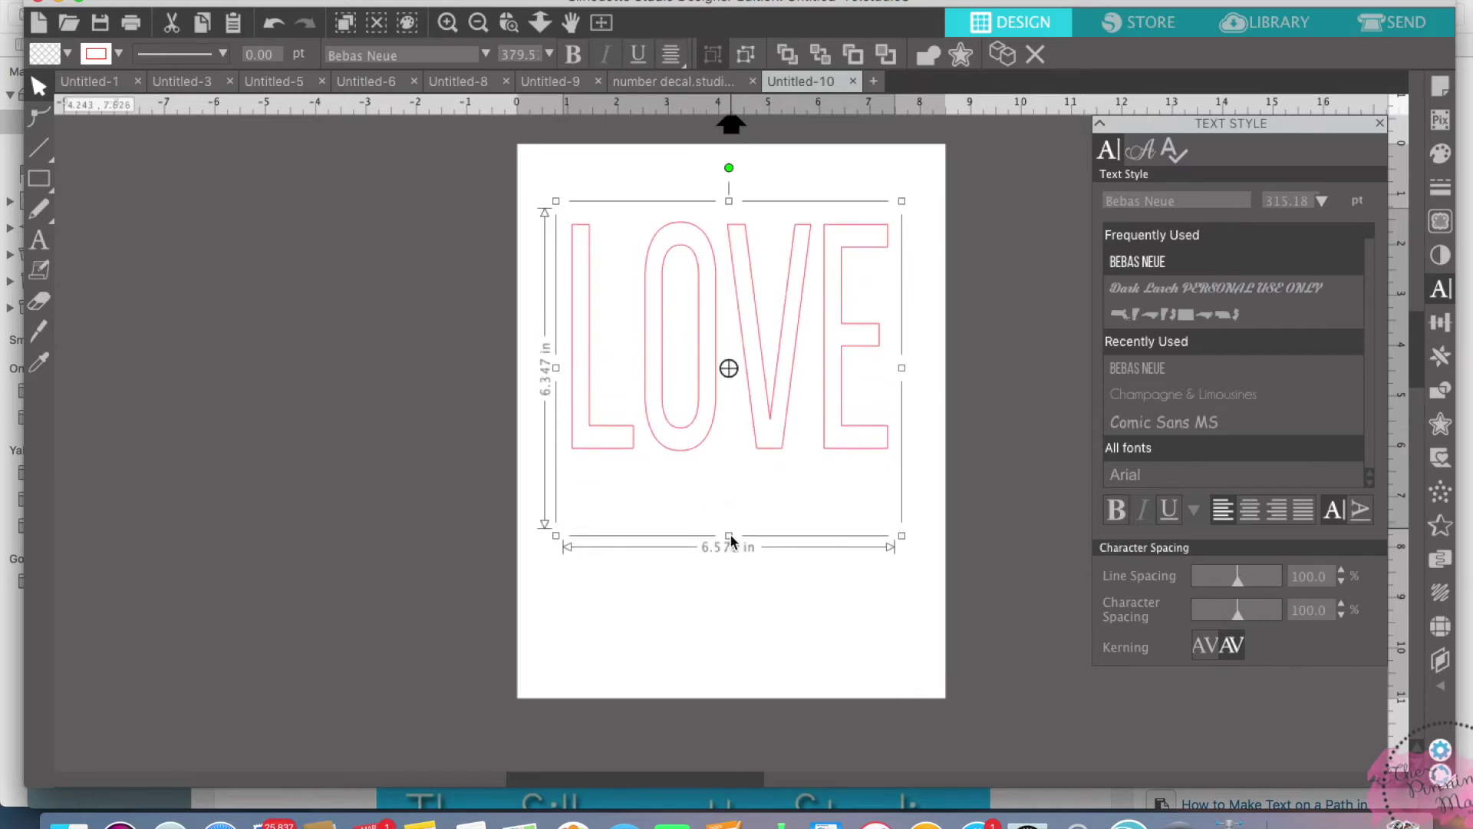
{"action": "left_click_drag", "start_coordinate": [903, 540], "coordinate": [946, 559]}
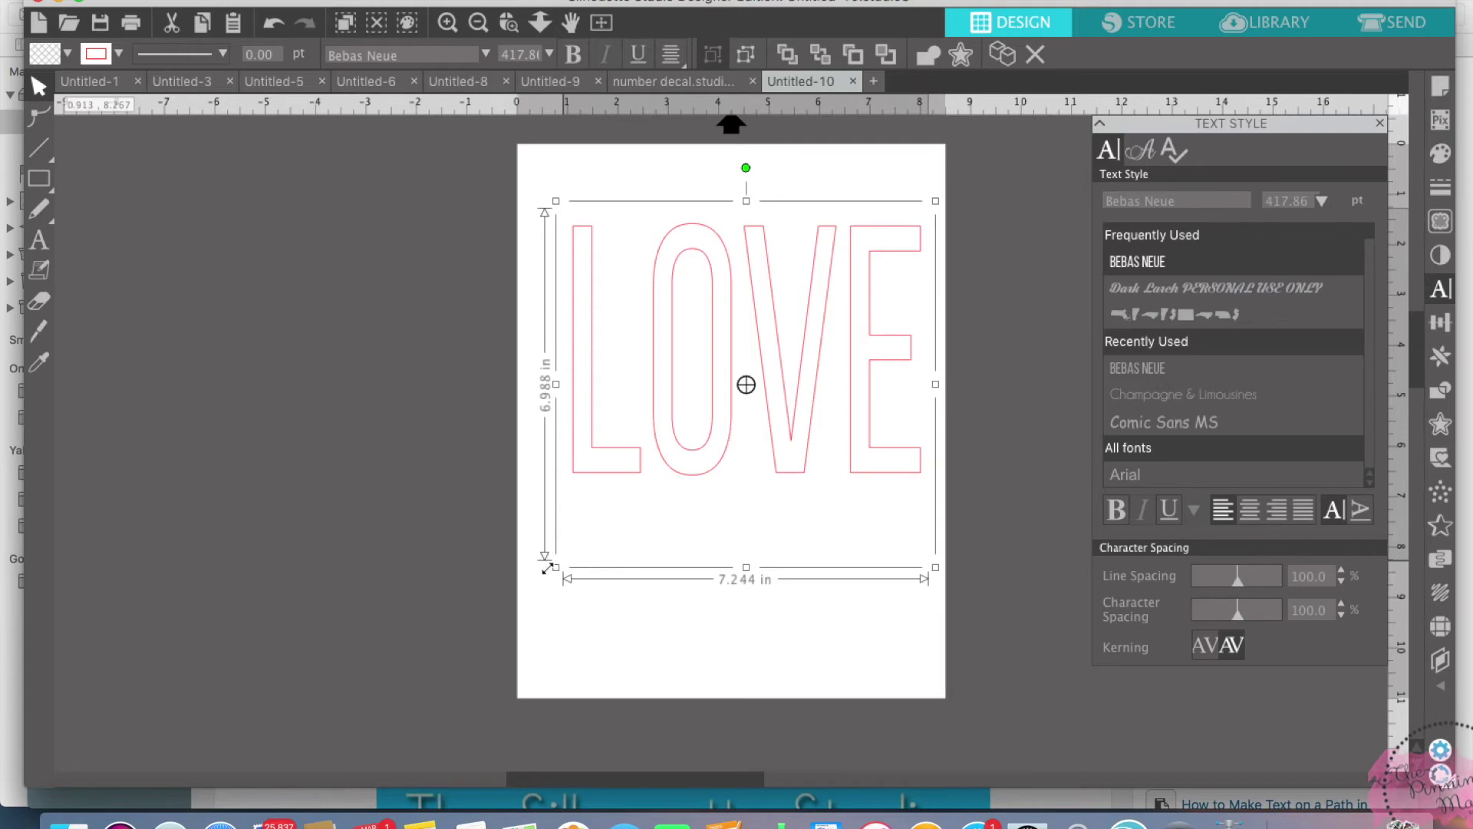
{"action": "left_click_drag", "start_coordinate": [555, 566], "coordinate": [539, 580]}
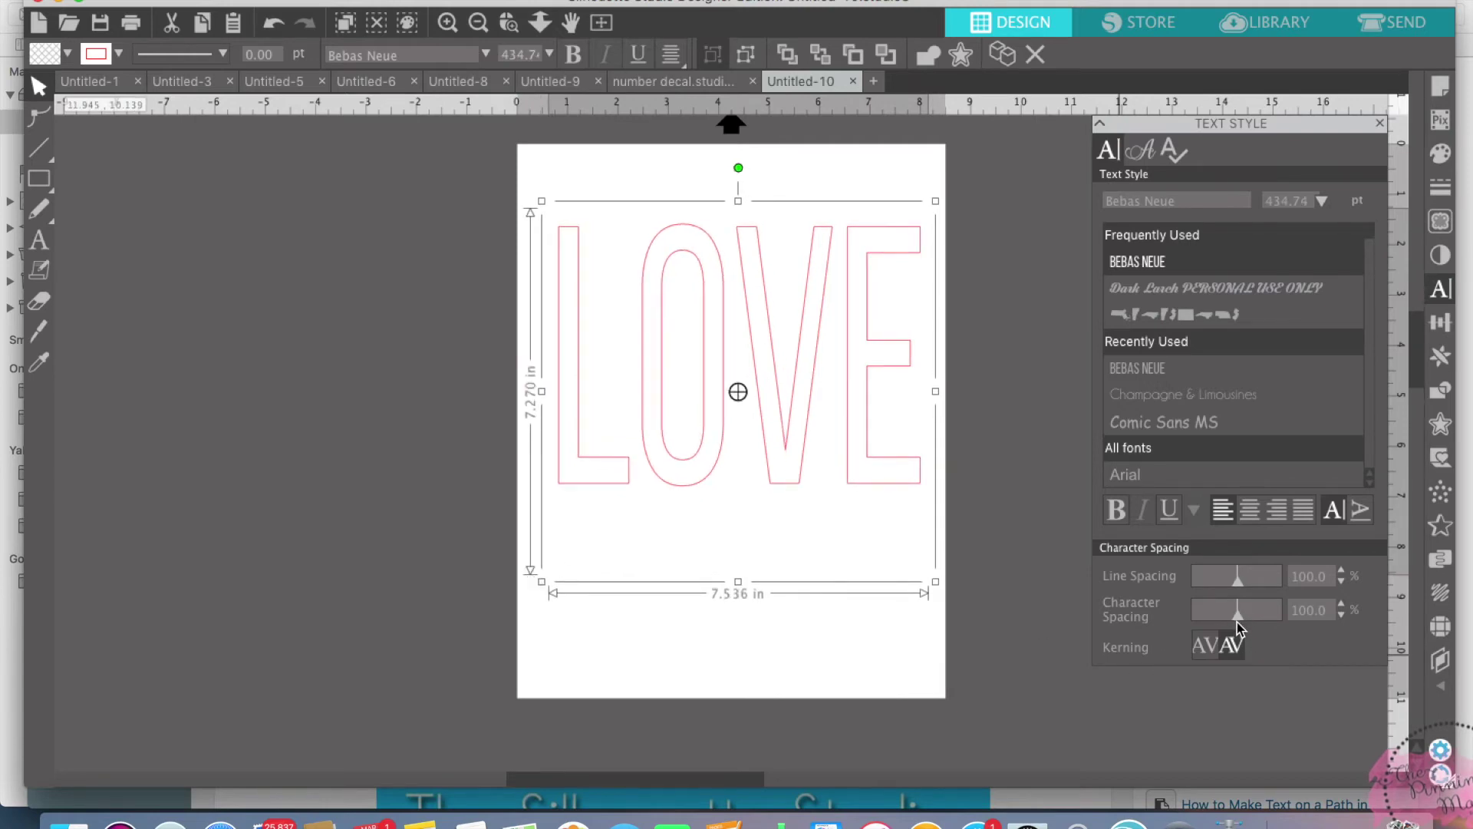
Step: Reduce the LOVE text's character spacing to 85% and enlarge the text to about 7.31 in wide and 7.96 in high
{"action": "left_click_drag", "start_coordinate": [1238, 622], "coordinate": [1233, 623]}
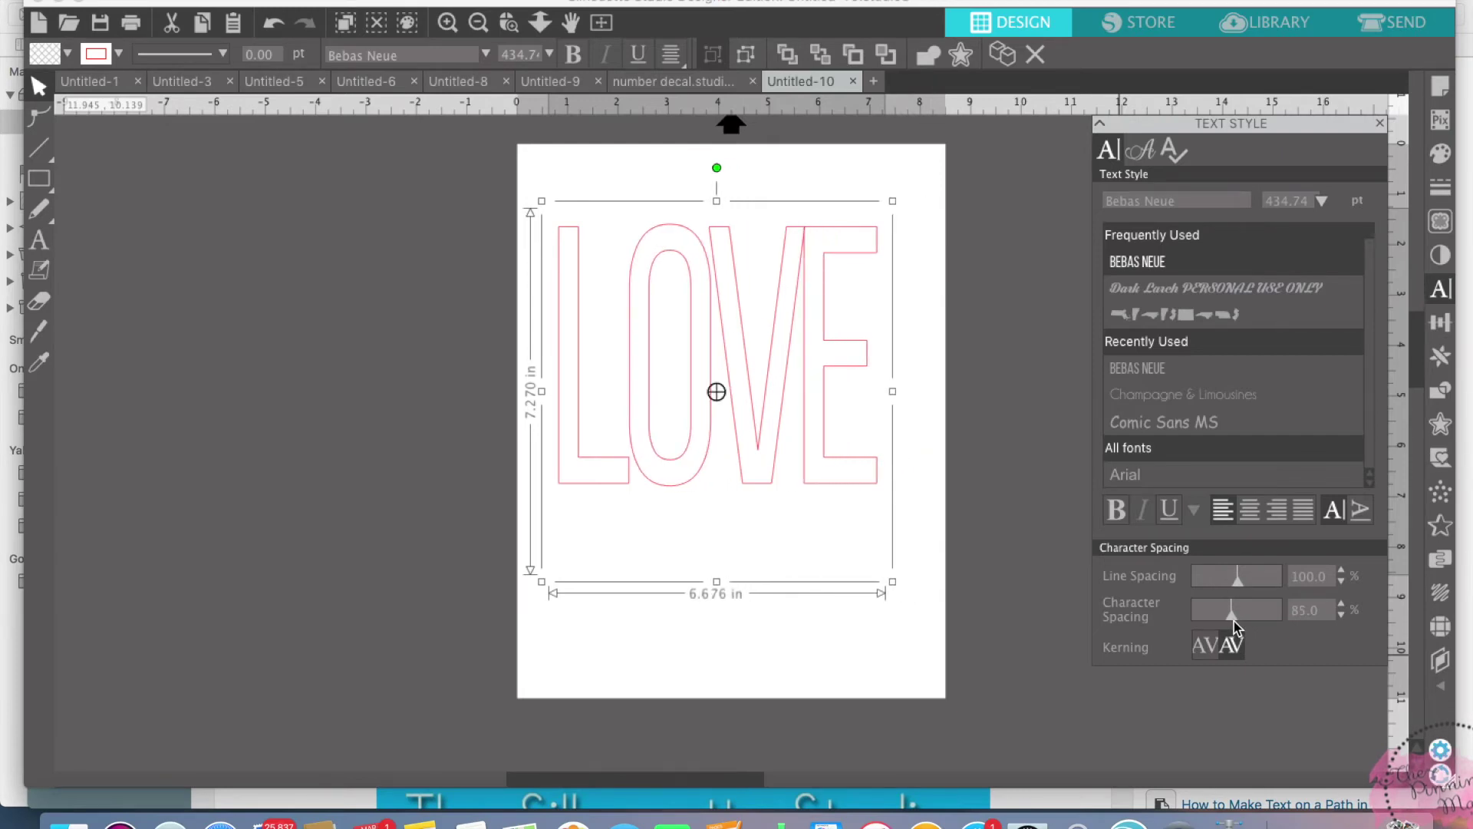
{"action": "left_click", "coordinate": [1053, 622]}
{"action": "left_click", "coordinate": [827, 485]}
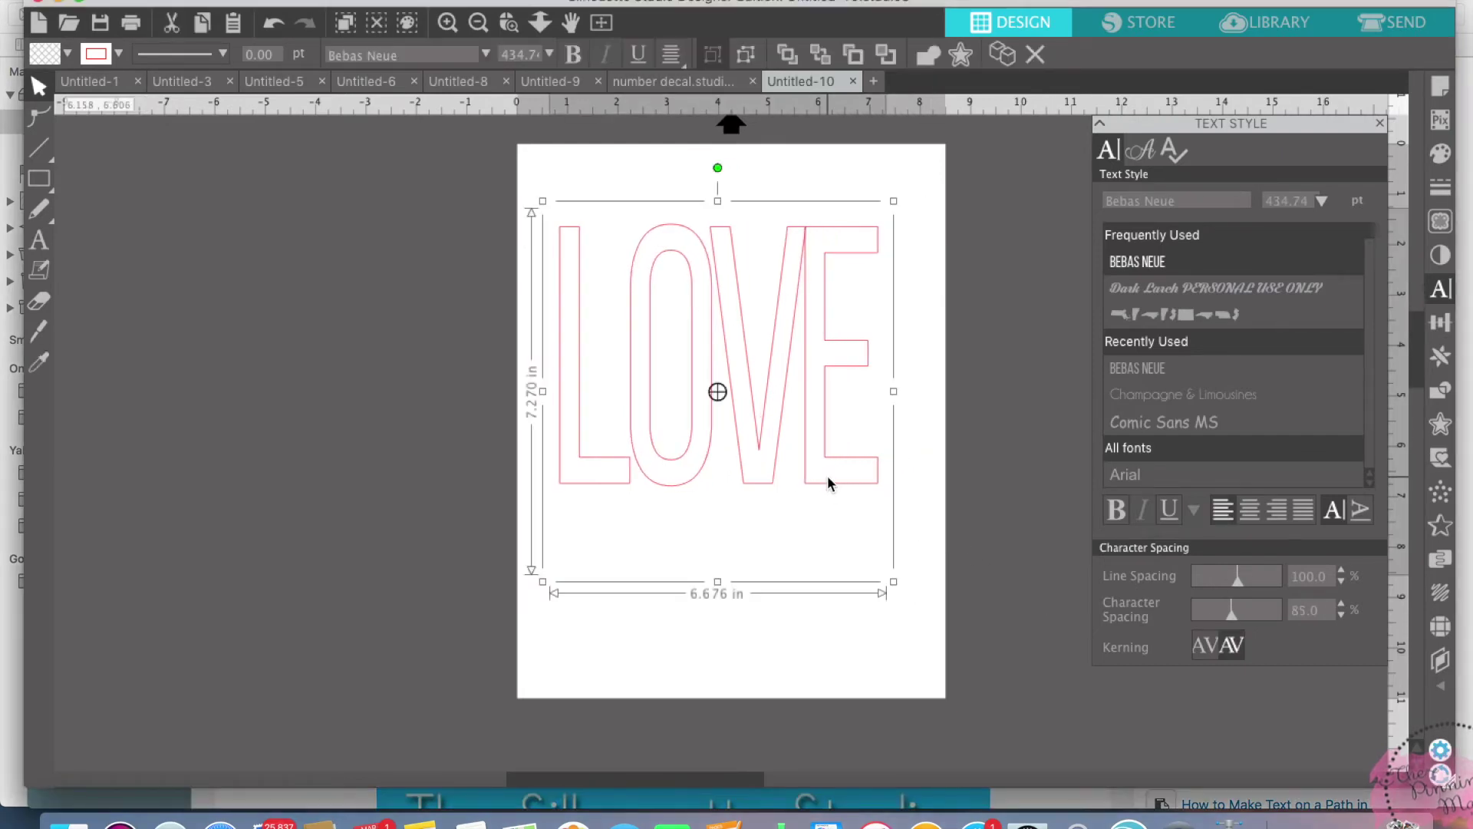
{"action": "left_click_drag", "start_coordinate": [892, 584], "coordinate": [935, 614]}
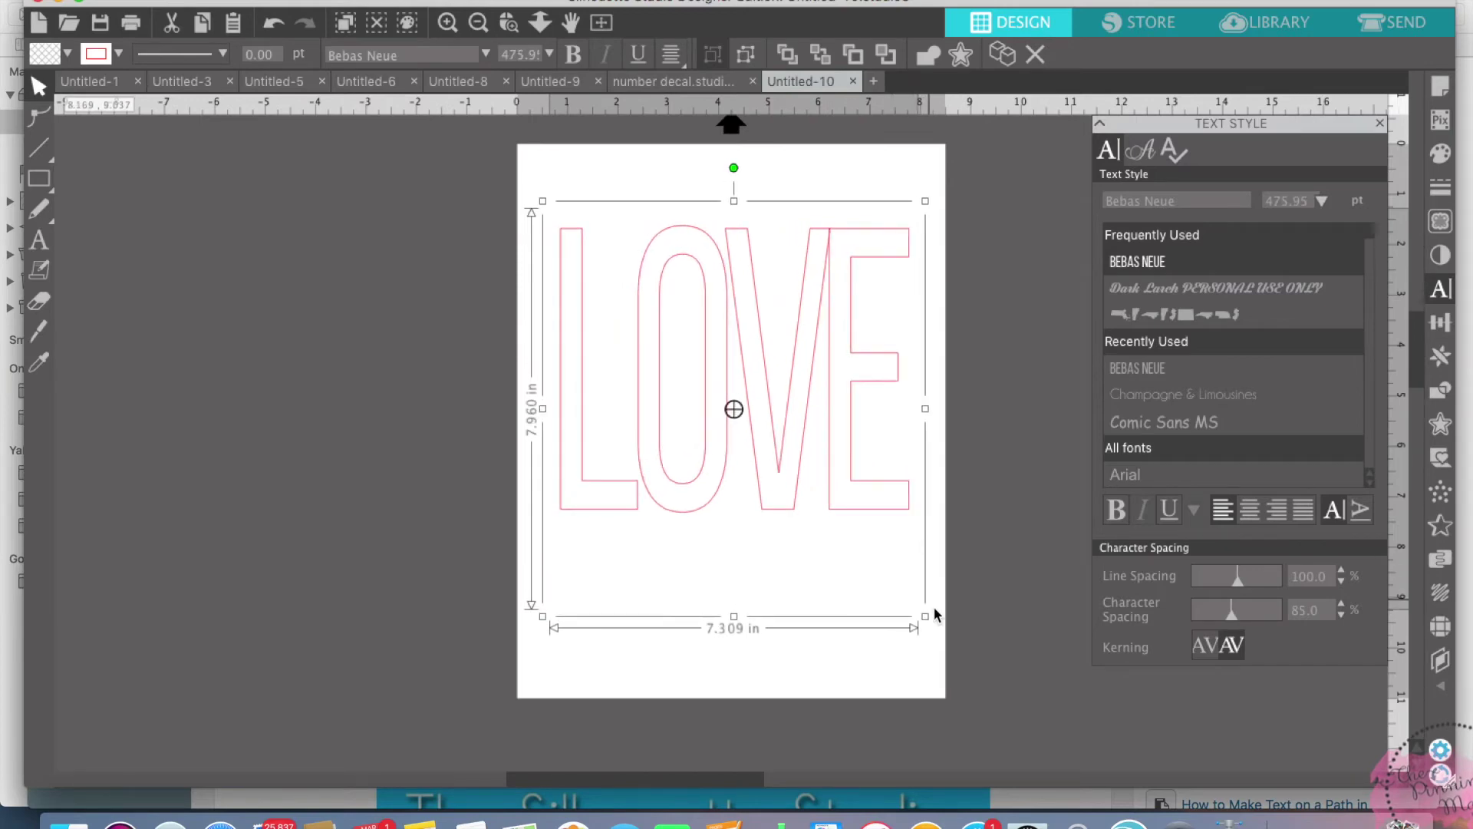
Step: Insert the echo park heart from the library and shift it together with the LOVE text slightly up and right
{"action": "left_click", "coordinate": [1273, 22]}
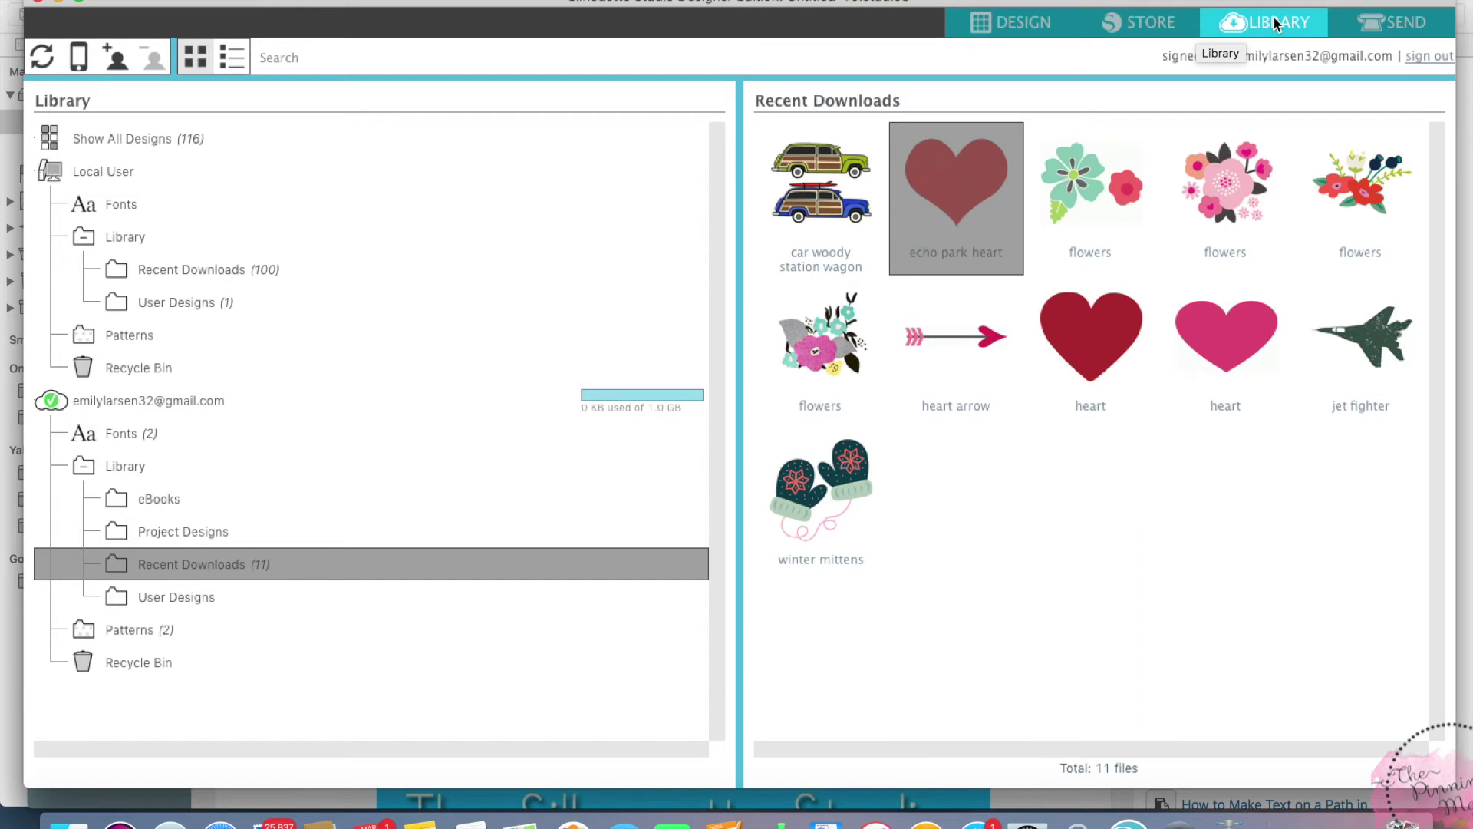
{"action": "double_click", "coordinate": [967, 187]}
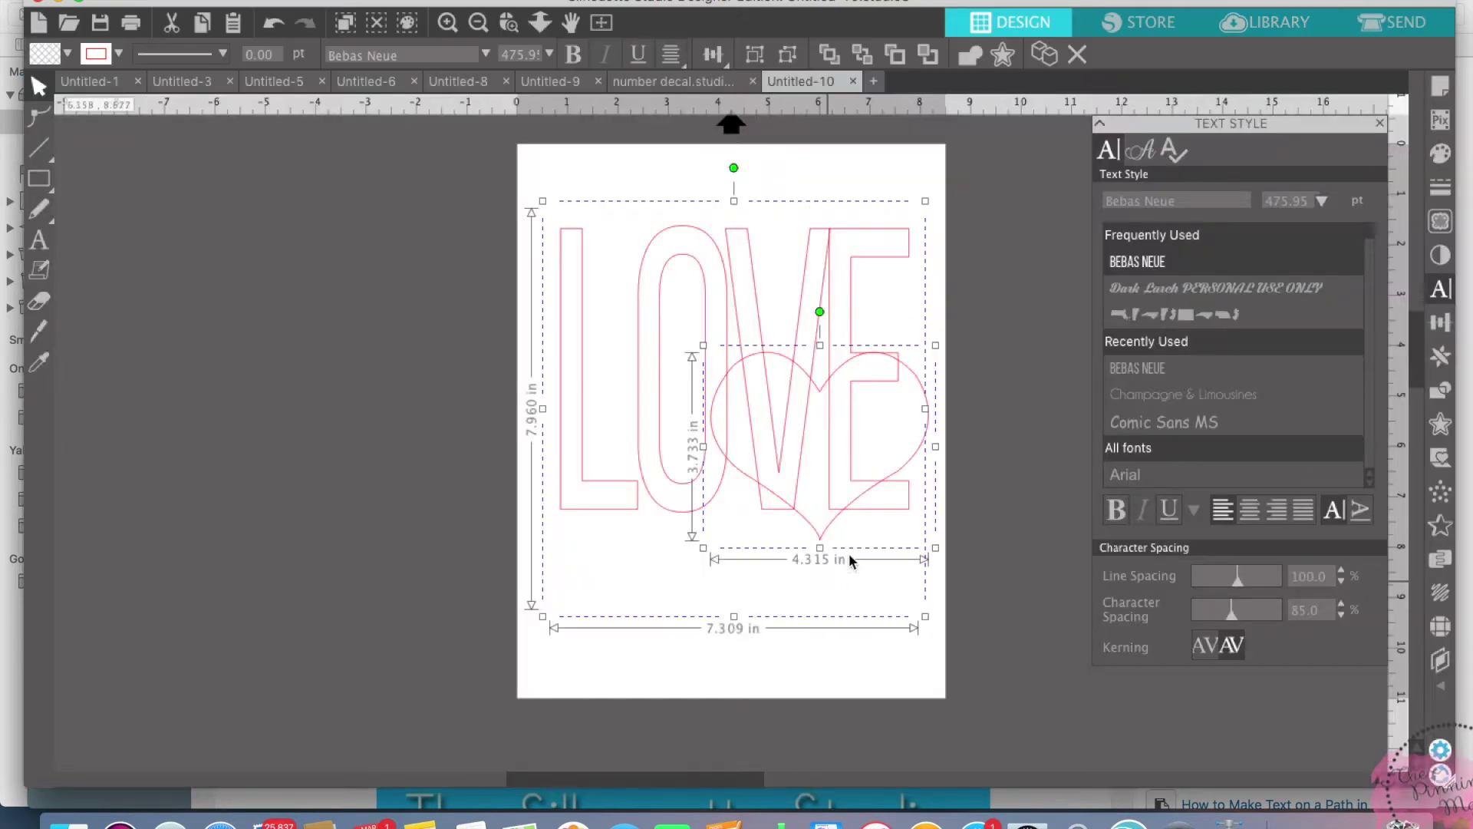
{"action": "mouse_move", "coordinate": [817, 538]}
{"action": "left_mouse_down"}
{"action": "mouse_move", "coordinate": [792, 546]}
{"action": "mouse_move", "coordinate": [839, 537]}
{"action": "left_mouse_up"}
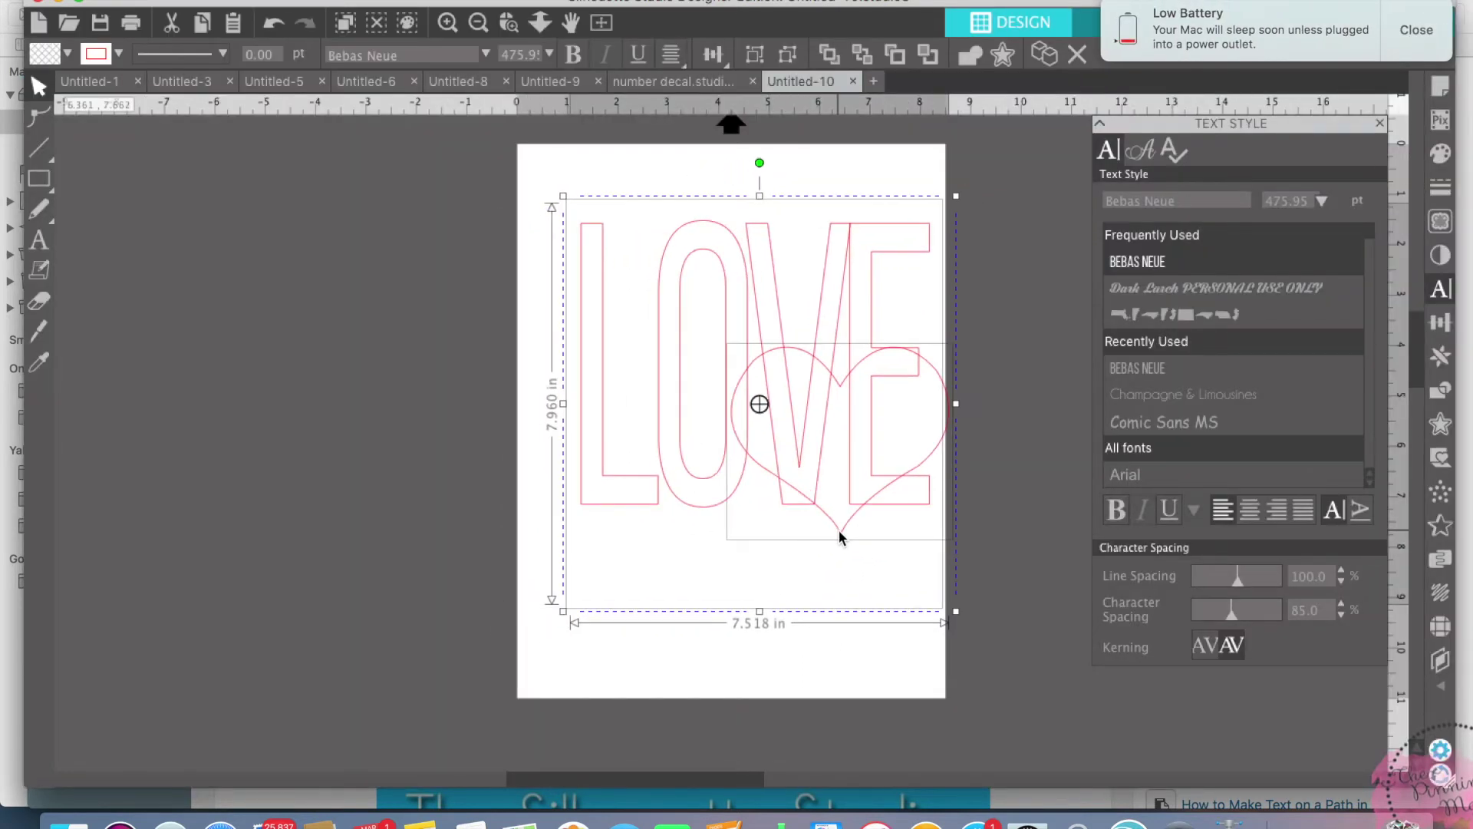
{"action": "left_click", "coordinate": [864, 690]}
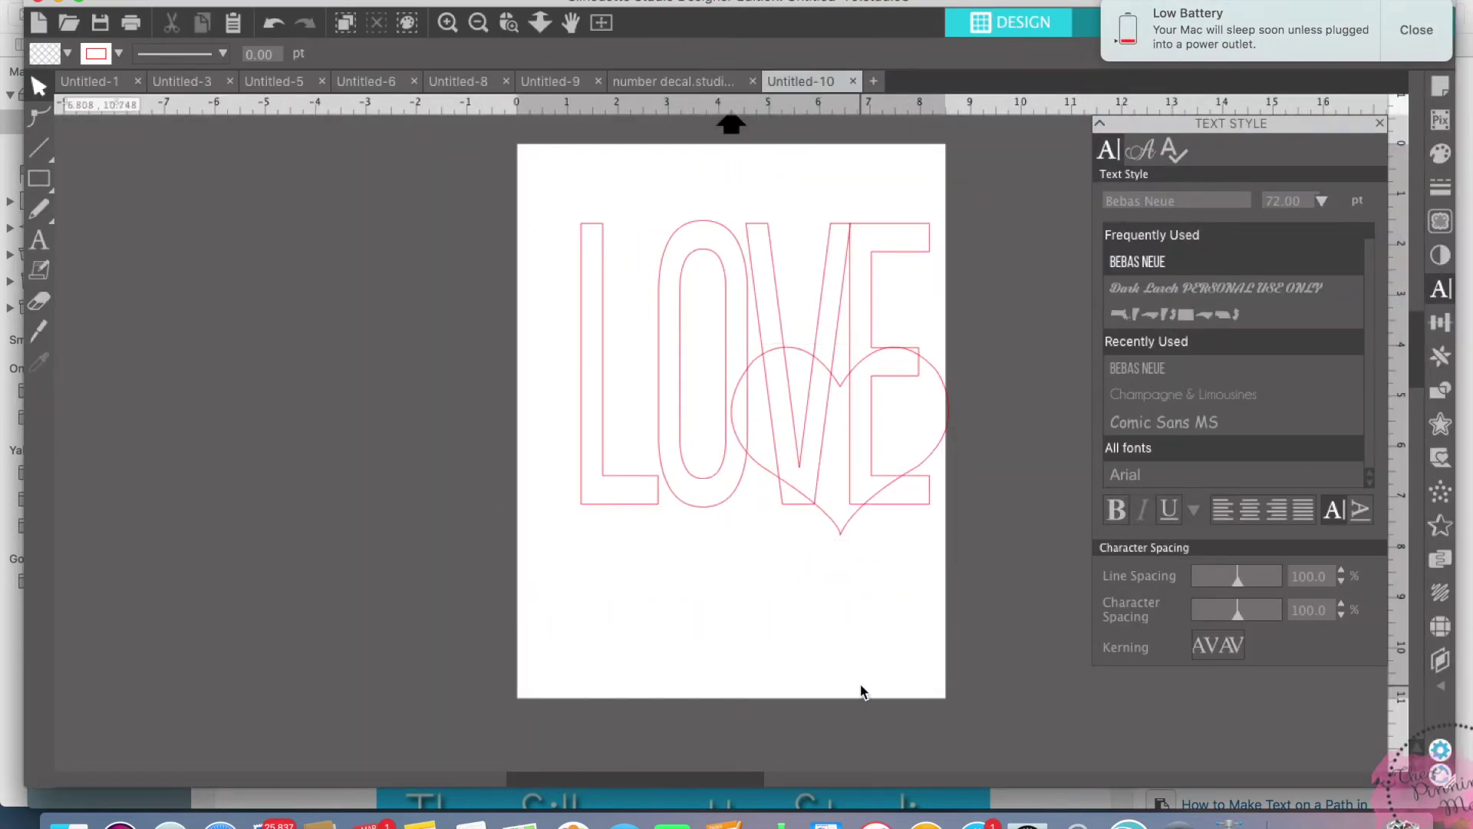
Step: Move only the heart down and left so it overlaps the lower middle of the LOVE text, and dismiss the battery notification
{"action": "left_click", "coordinate": [815, 503]}
{"action": "double_click", "coordinate": [813, 499]}
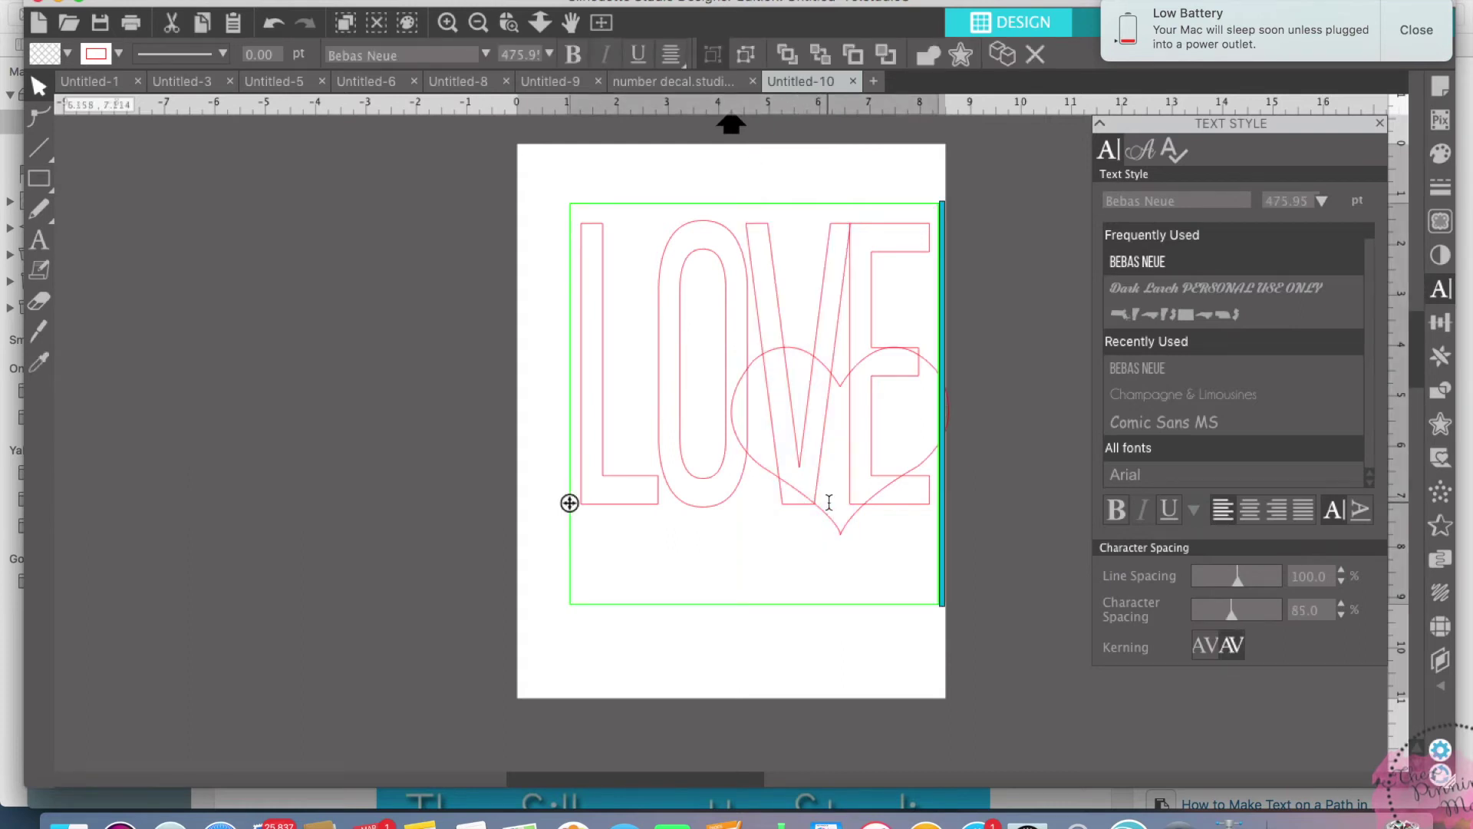
{"action": "left_click", "coordinate": [1024, 528]}
{"action": "left_click_drag", "start_coordinate": [851, 526], "coordinate": [743, 571]}
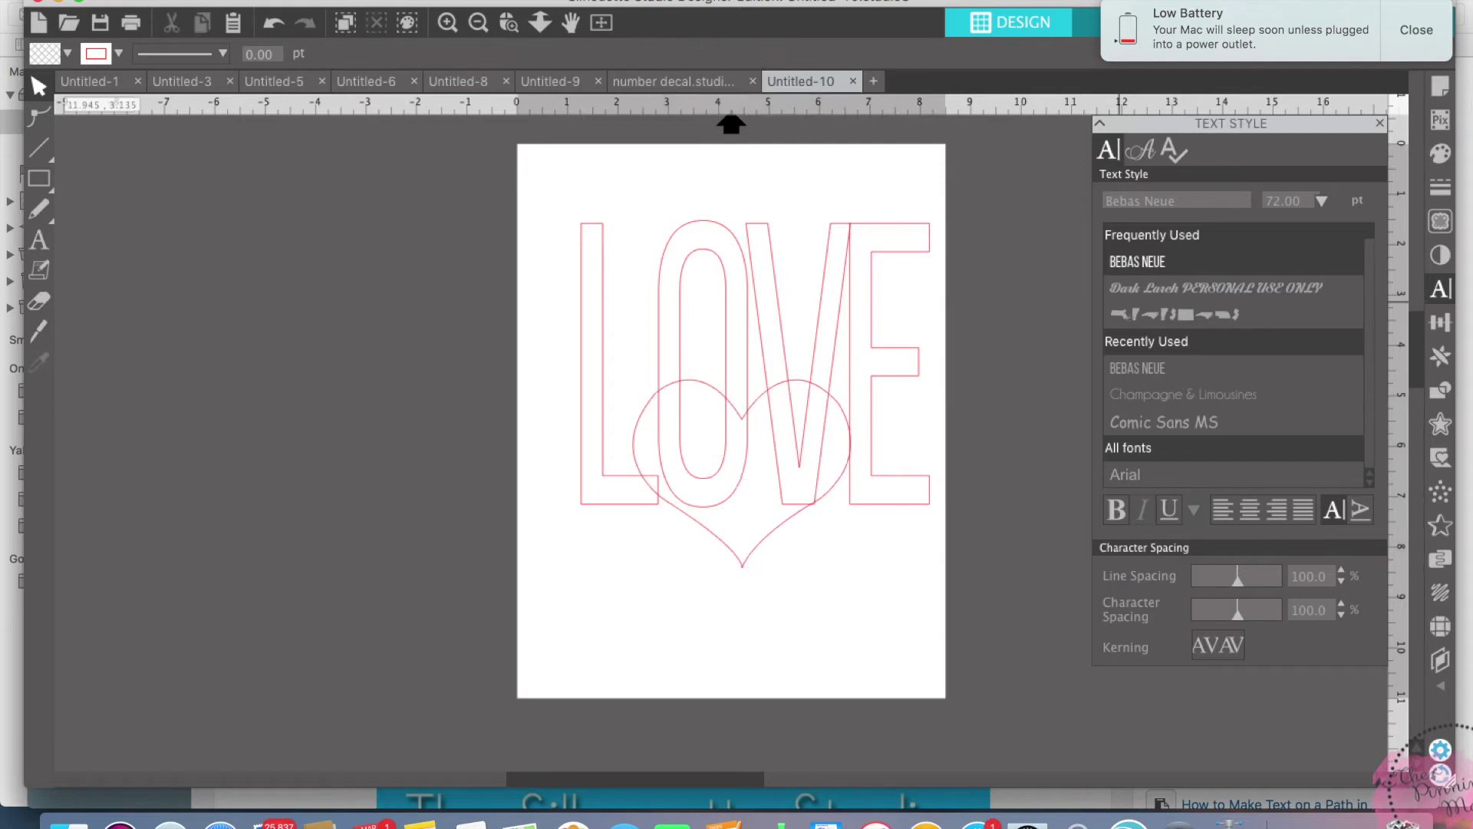
{"action": "left_click", "coordinate": [1415, 30]}
Step: Enlarge the heart to about 5.23 in wide and 4.53 in high, move it lower across the letters' lower ends, and deselect it
{"action": "left_click", "coordinate": [842, 407]}
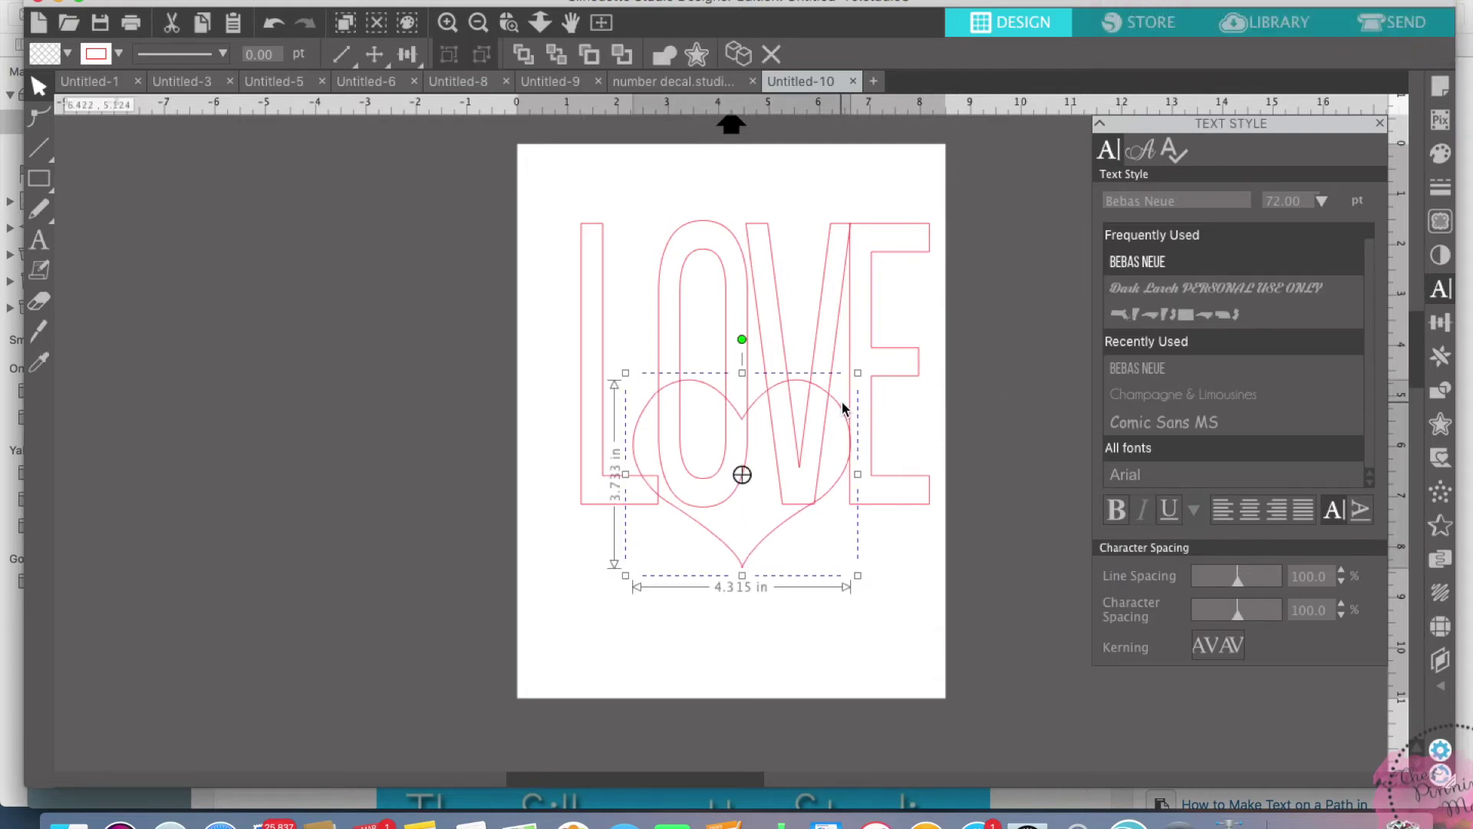
{"action": "left_click_drag", "start_coordinate": [859, 373], "coordinate": [891, 343]}
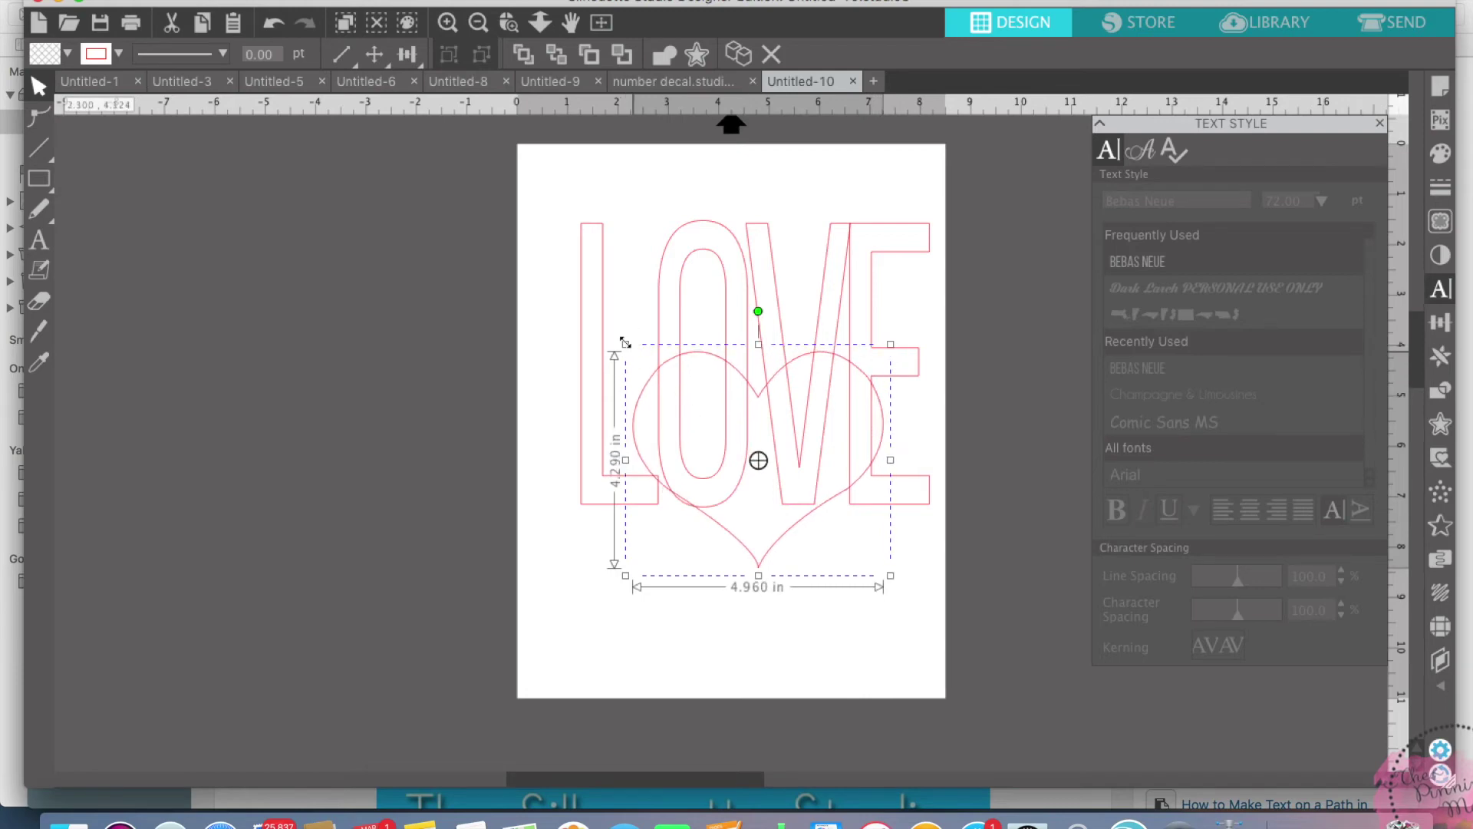
{"action": "left_click_drag", "start_coordinate": [626, 343], "coordinate": [612, 333]}
{"action": "left_click_drag", "start_coordinate": [702, 522], "coordinate": [687, 597]}
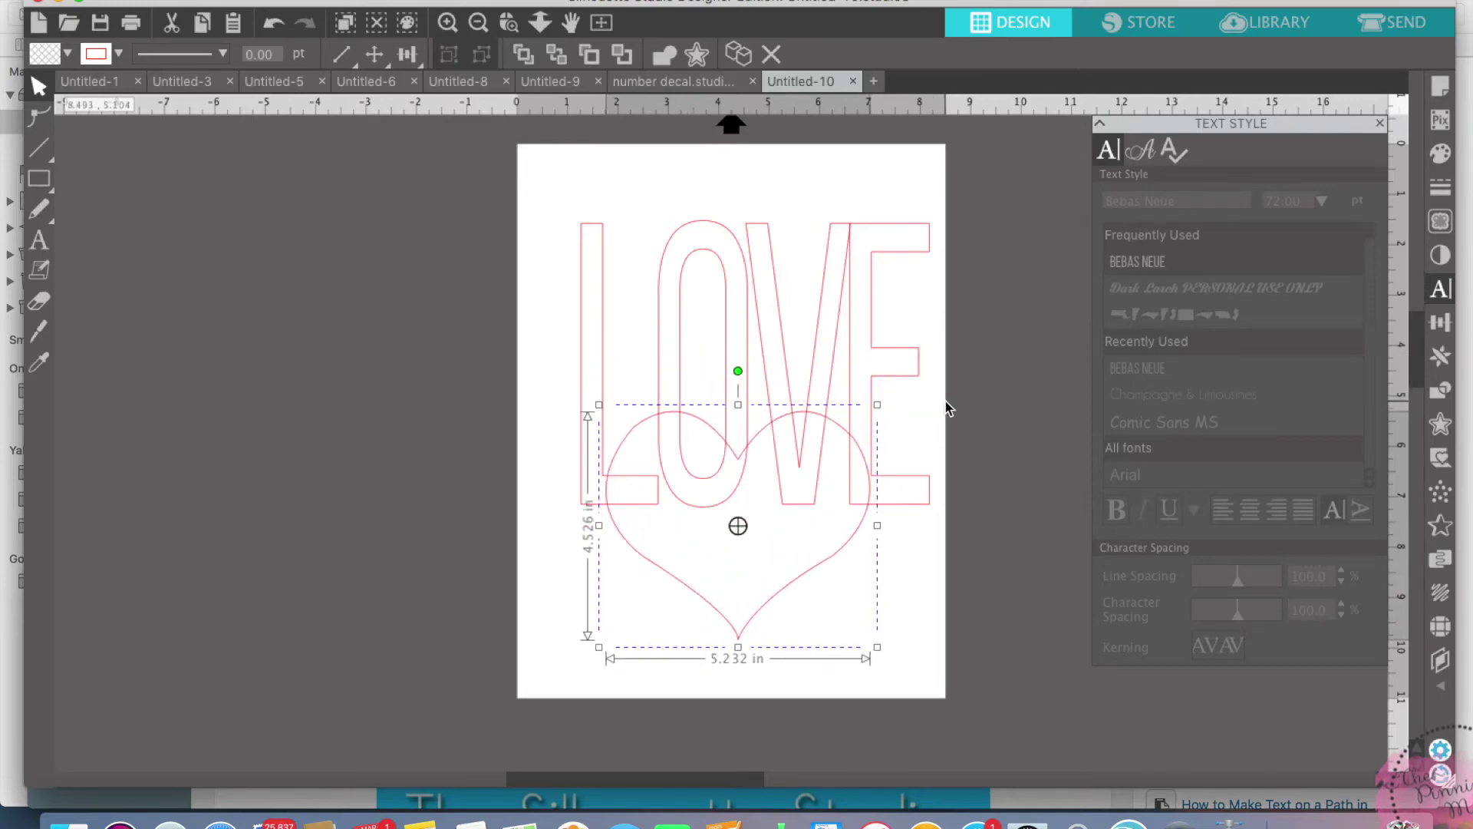
{"action": "left_click", "coordinate": [981, 386]}
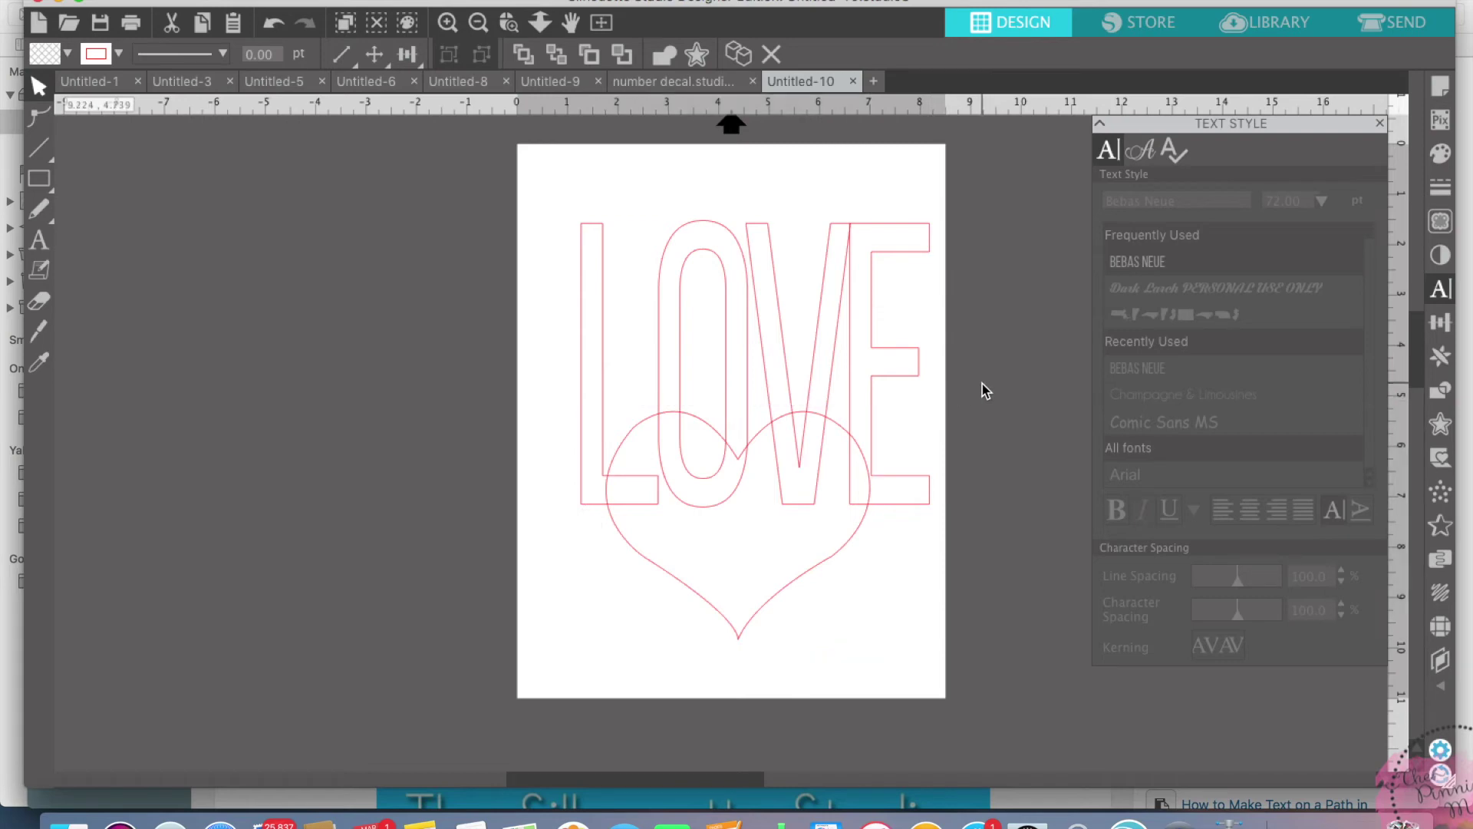
Step: Fill the LOVE text with purple and the heart with turquoise green, leaving nothing selected
{"action": "left_click", "coordinate": [879, 365]}
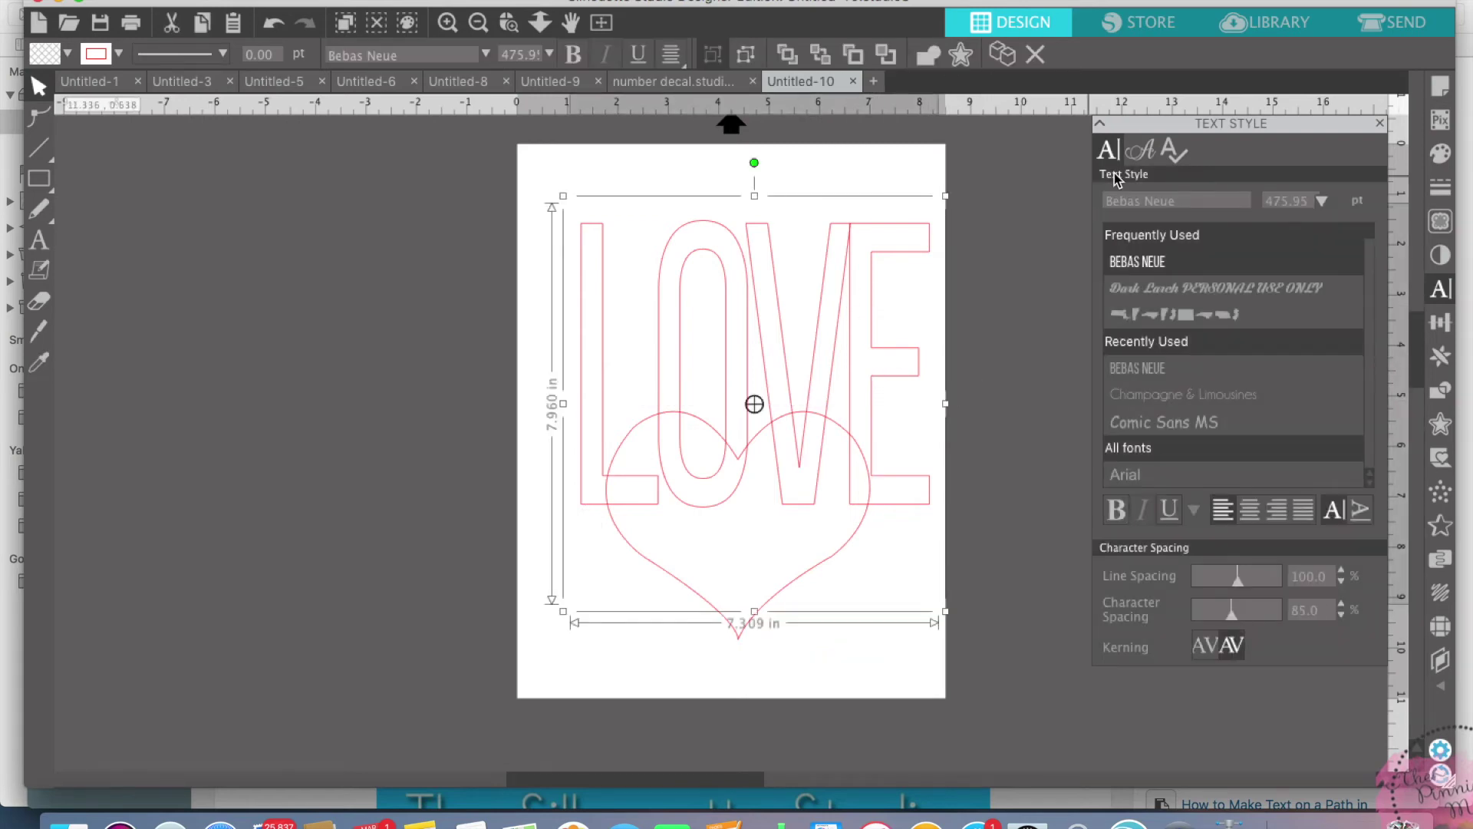
{"action": "left_click", "coordinate": [1441, 153]}
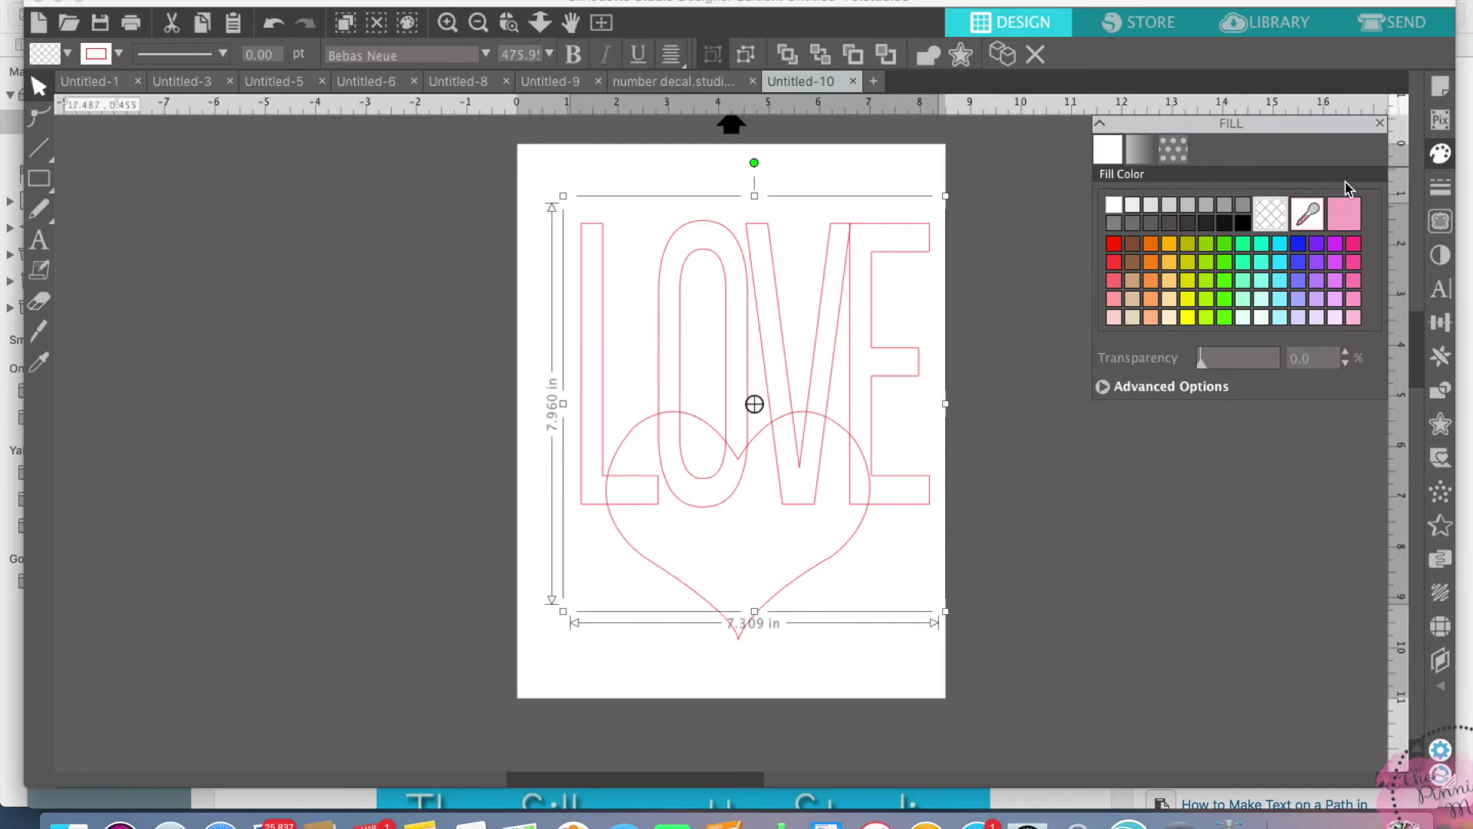
{"action": "left_click", "coordinate": [1318, 262]}
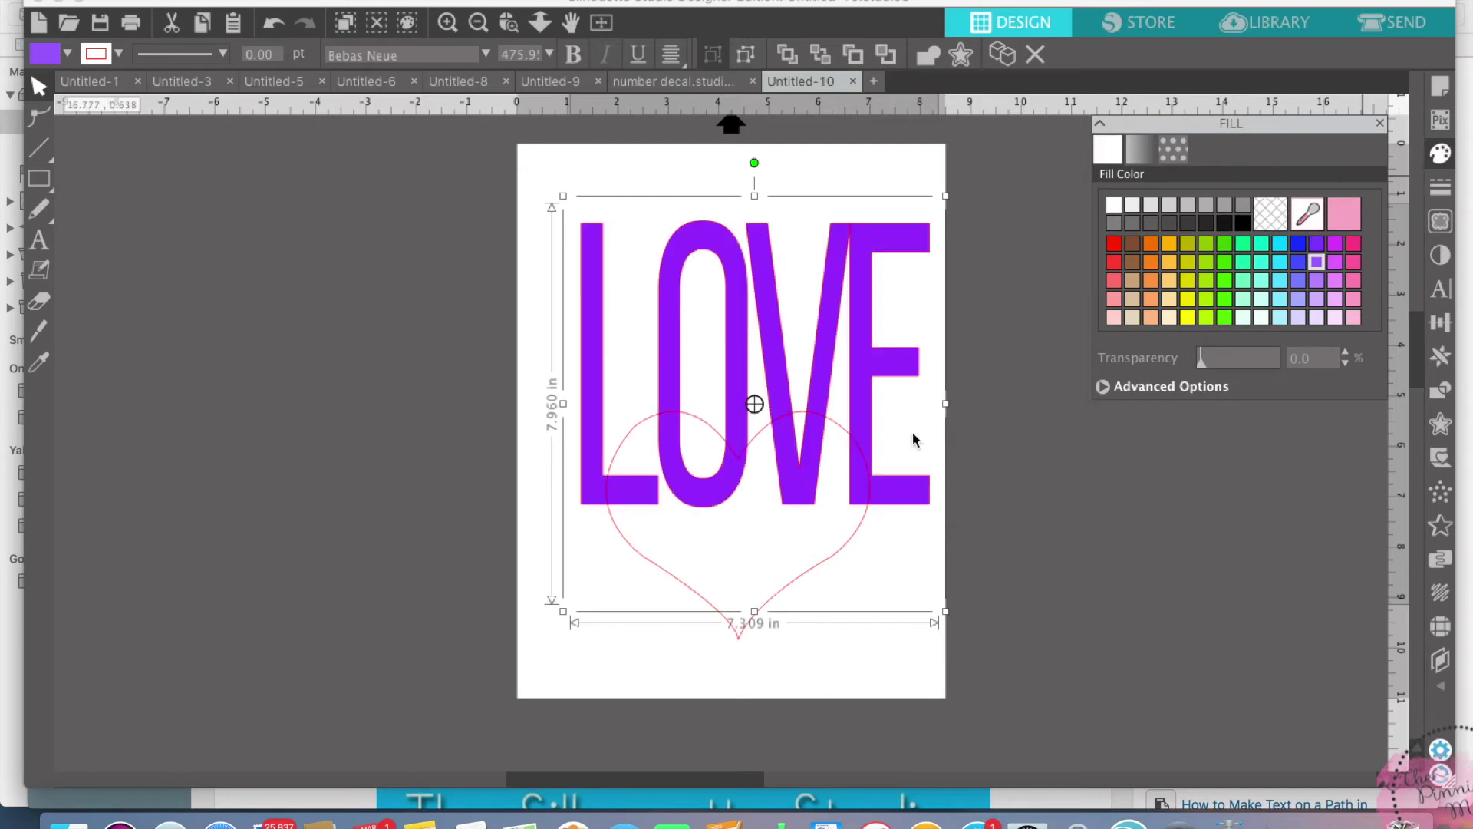
{"action": "left_click", "coordinate": [804, 577]}
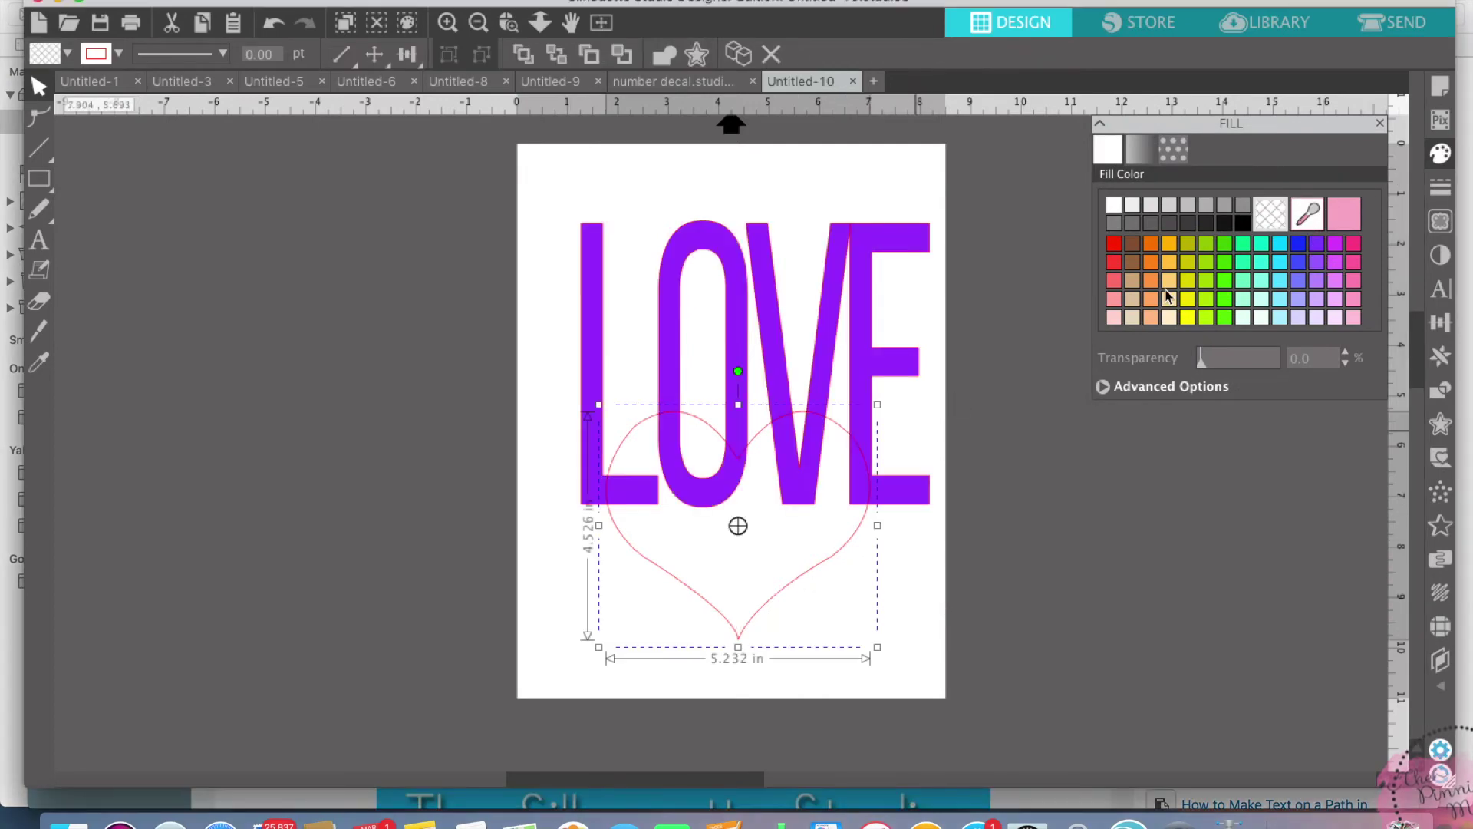
{"action": "left_click", "coordinate": [1262, 246]}
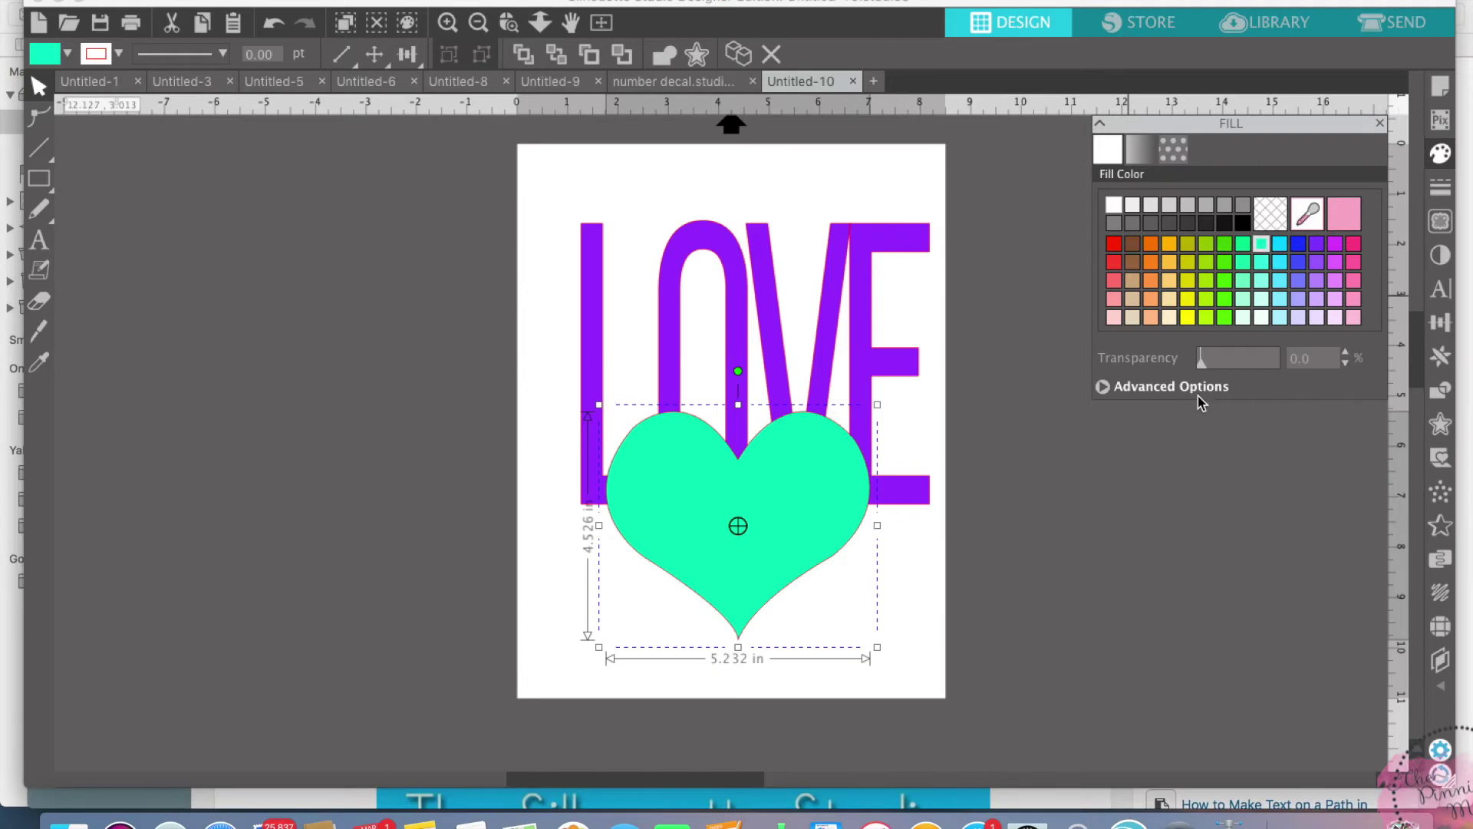
{"action": "left_click", "coordinate": [1084, 566]}
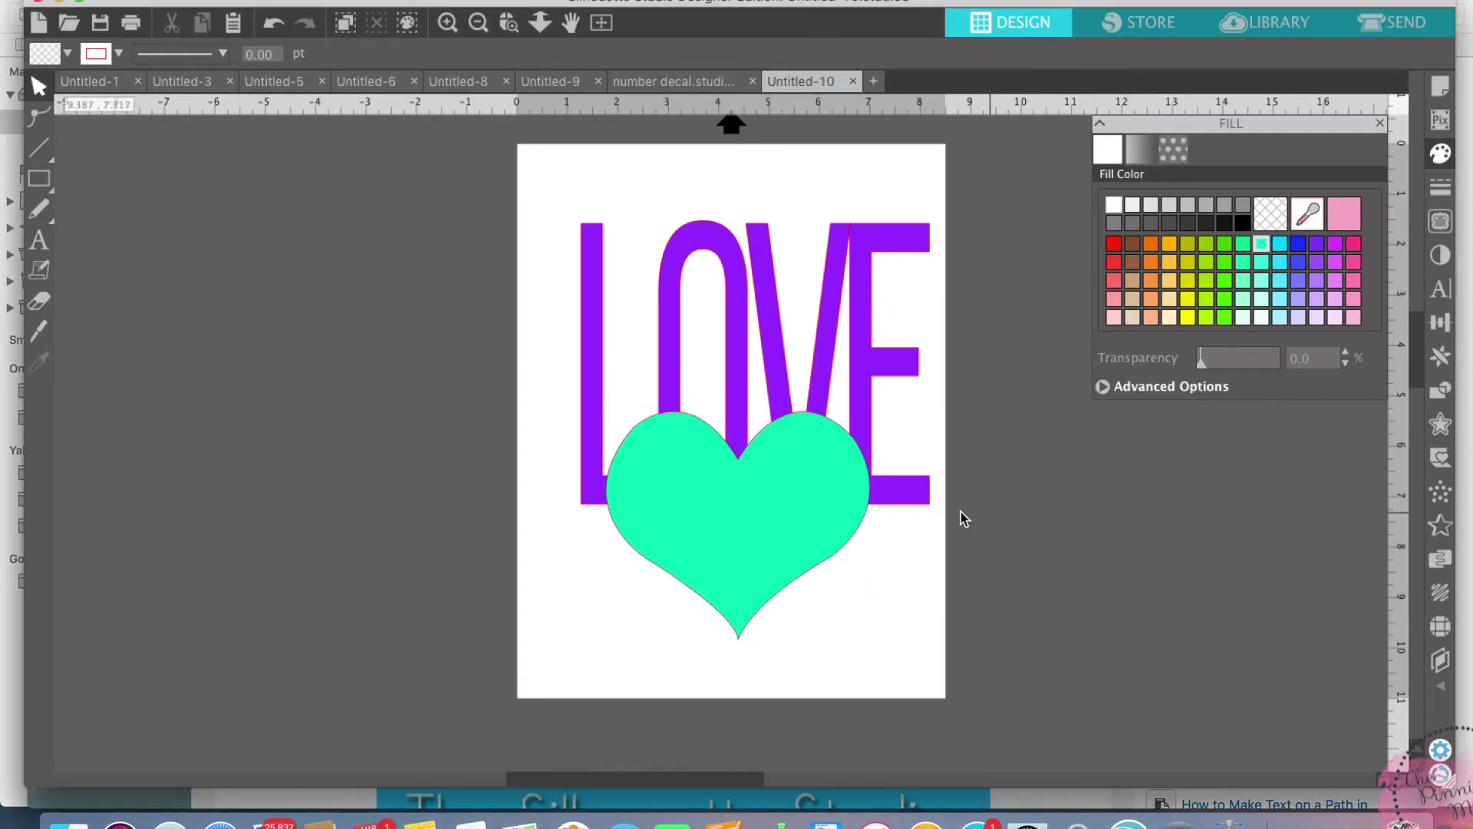
Step: Divide the LOVE text and the overlapping heart into separate shapes, and deselect the resulting pieces
{"action": "left_click", "coordinate": [881, 430]}
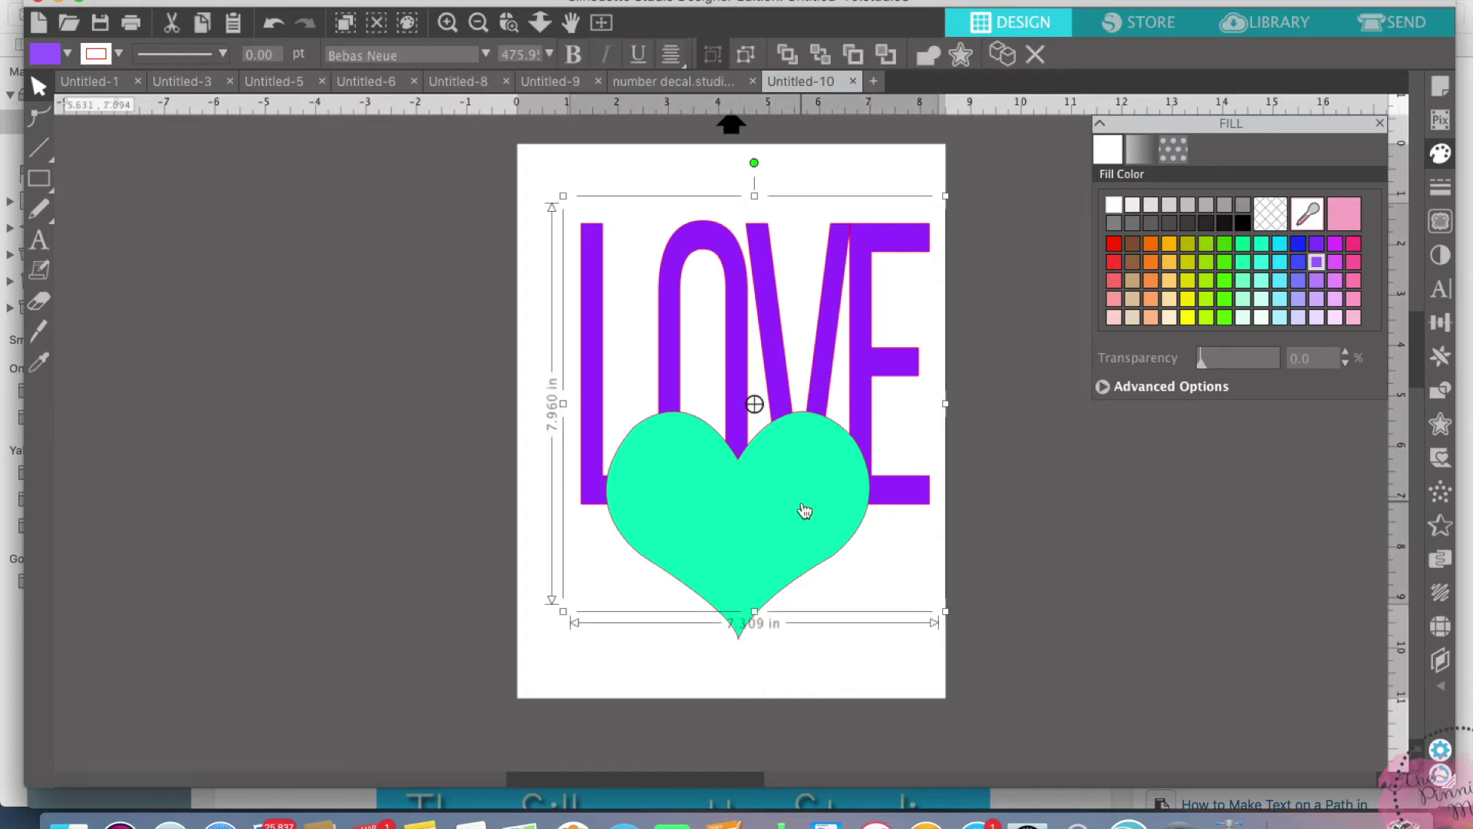
{"action": "left_click", "coordinate": [806, 509], "text": "shift"}
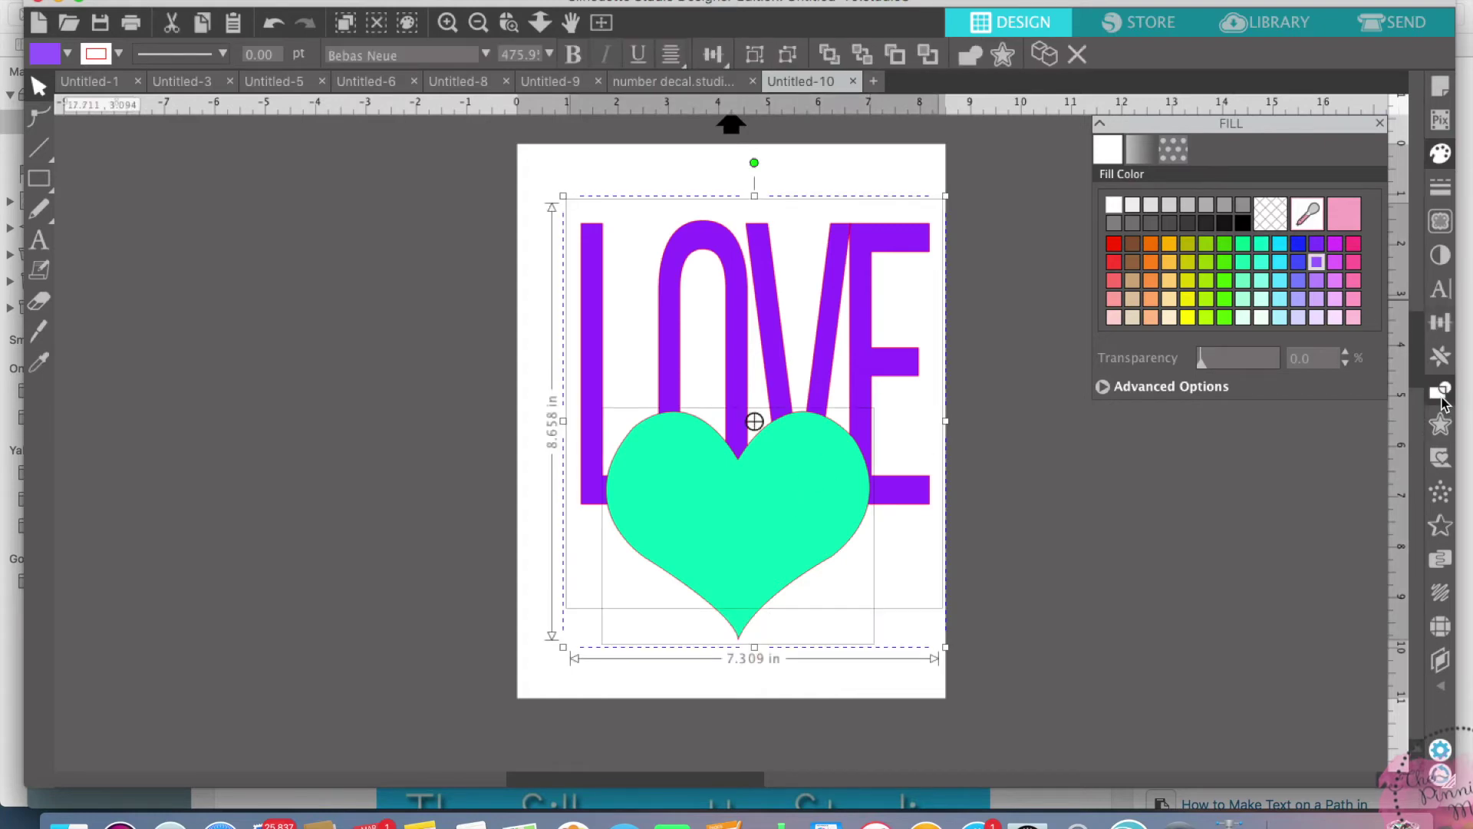
{"action": "left_click", "coordinate": [1441, 393]}
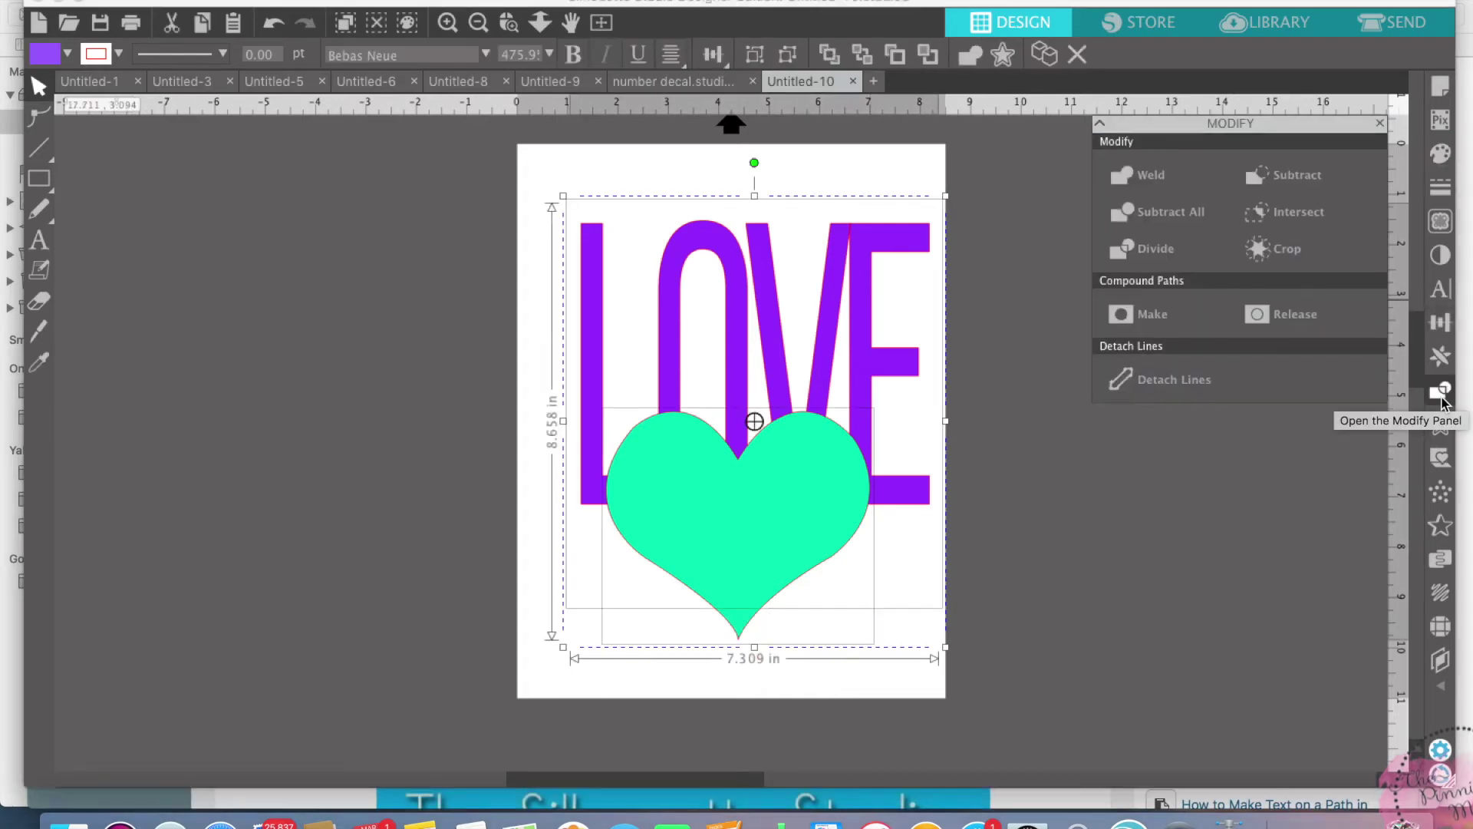
{"action": "left_click", "coordinate": [1177, 253]}
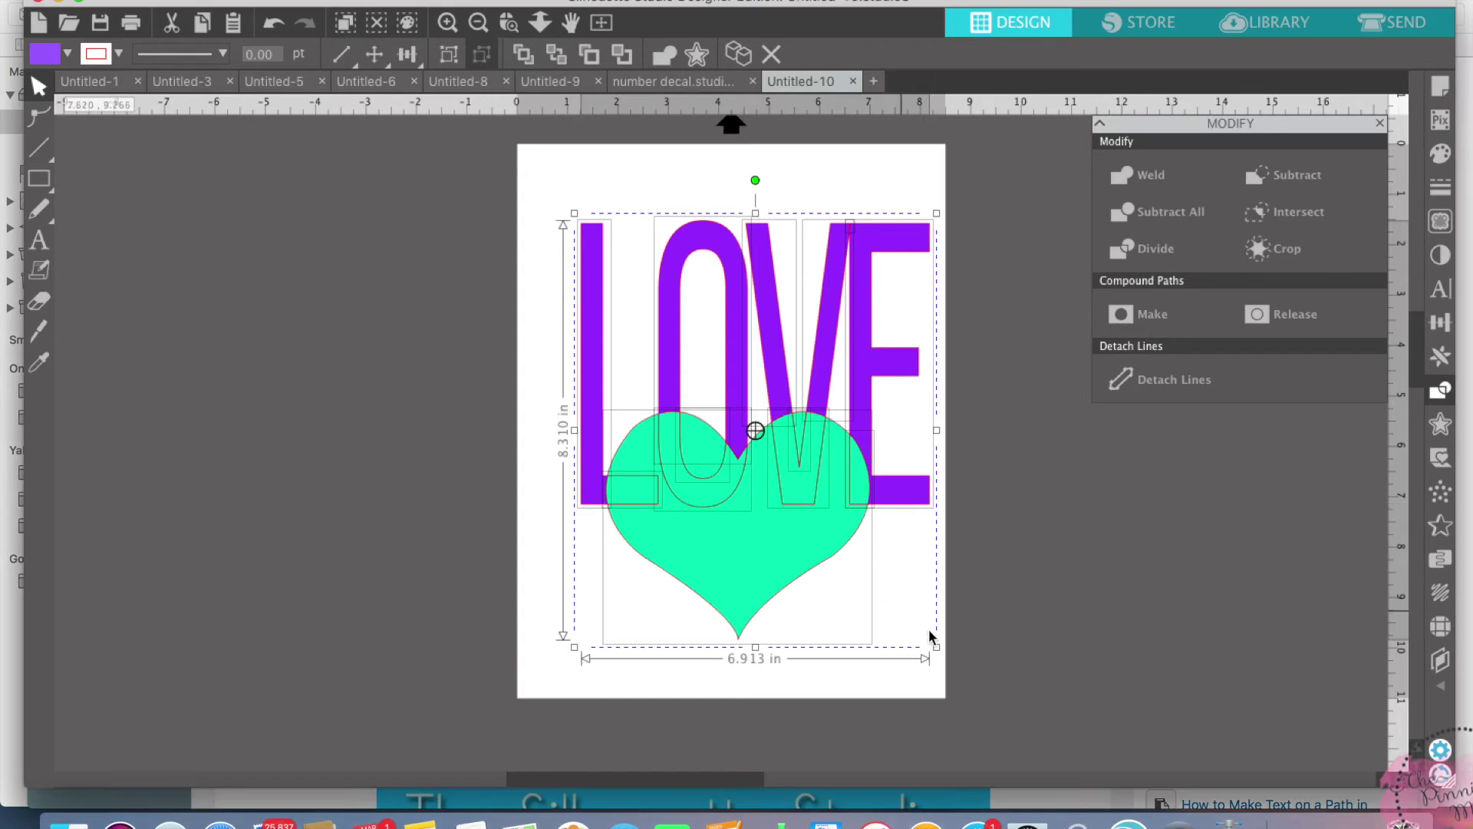
{"action": "left_click", "coordinate": [937, 683]}
Step: Delete the green pieces of E, V, O and L that lie where the letters overlap the heart
{"action": "left_click", "coordinate": [858, 478]}
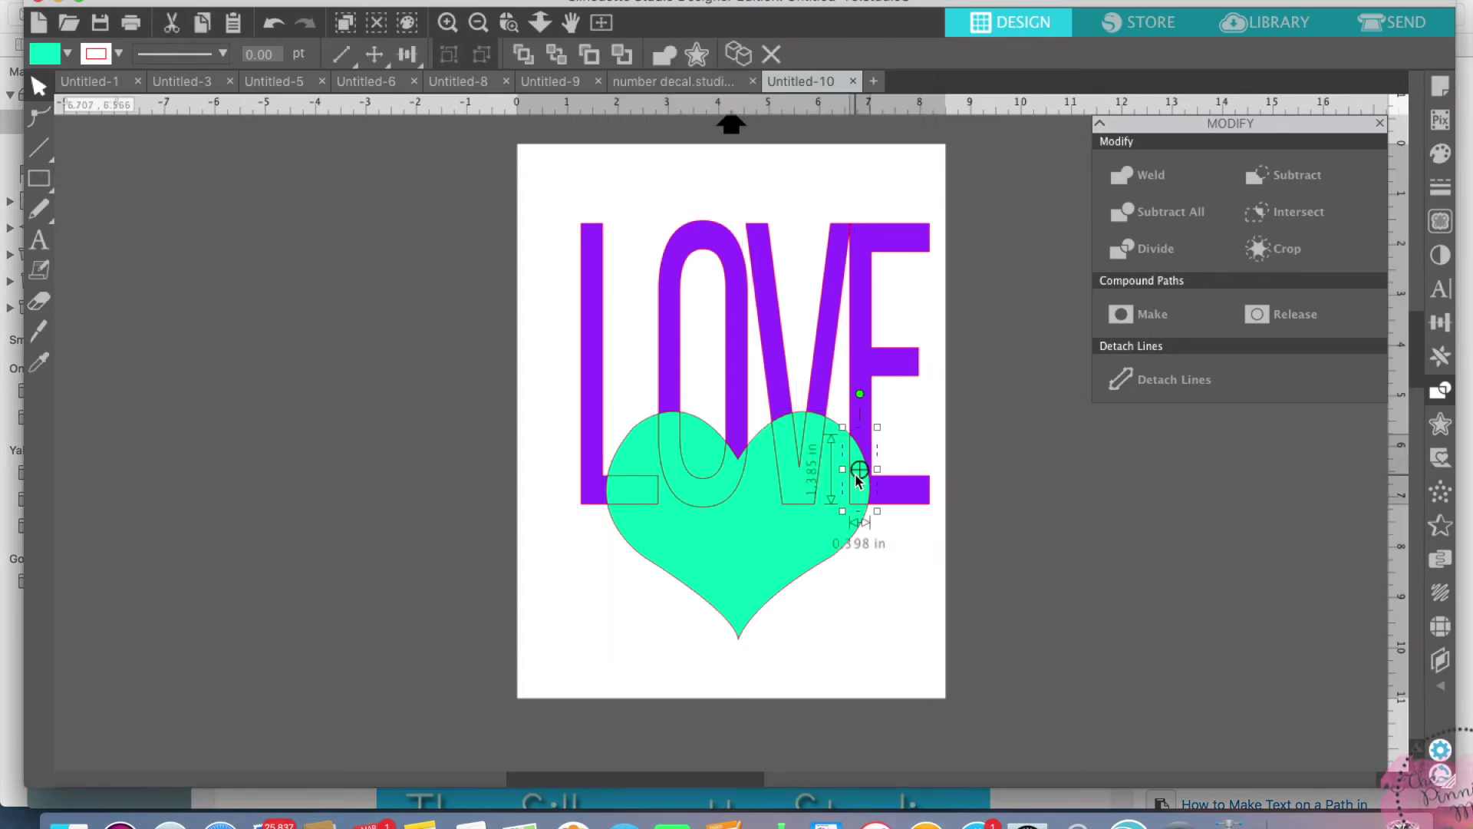
{"action": "left_click", "coordinate": [804, 482]}
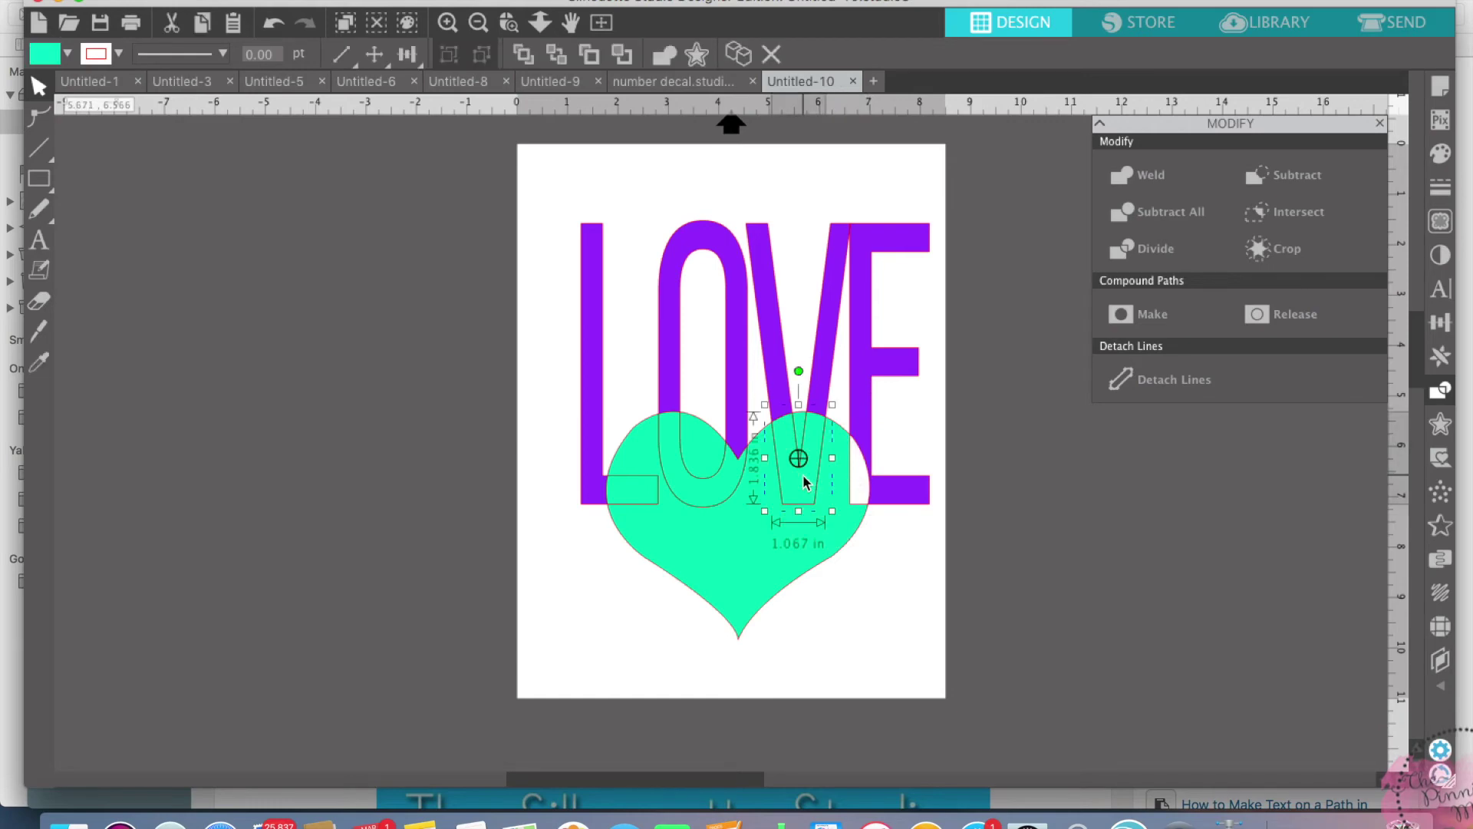
{"action": "key", "text": "Delete"}
{"action": "left_click", "coordinate": [698, 485]}
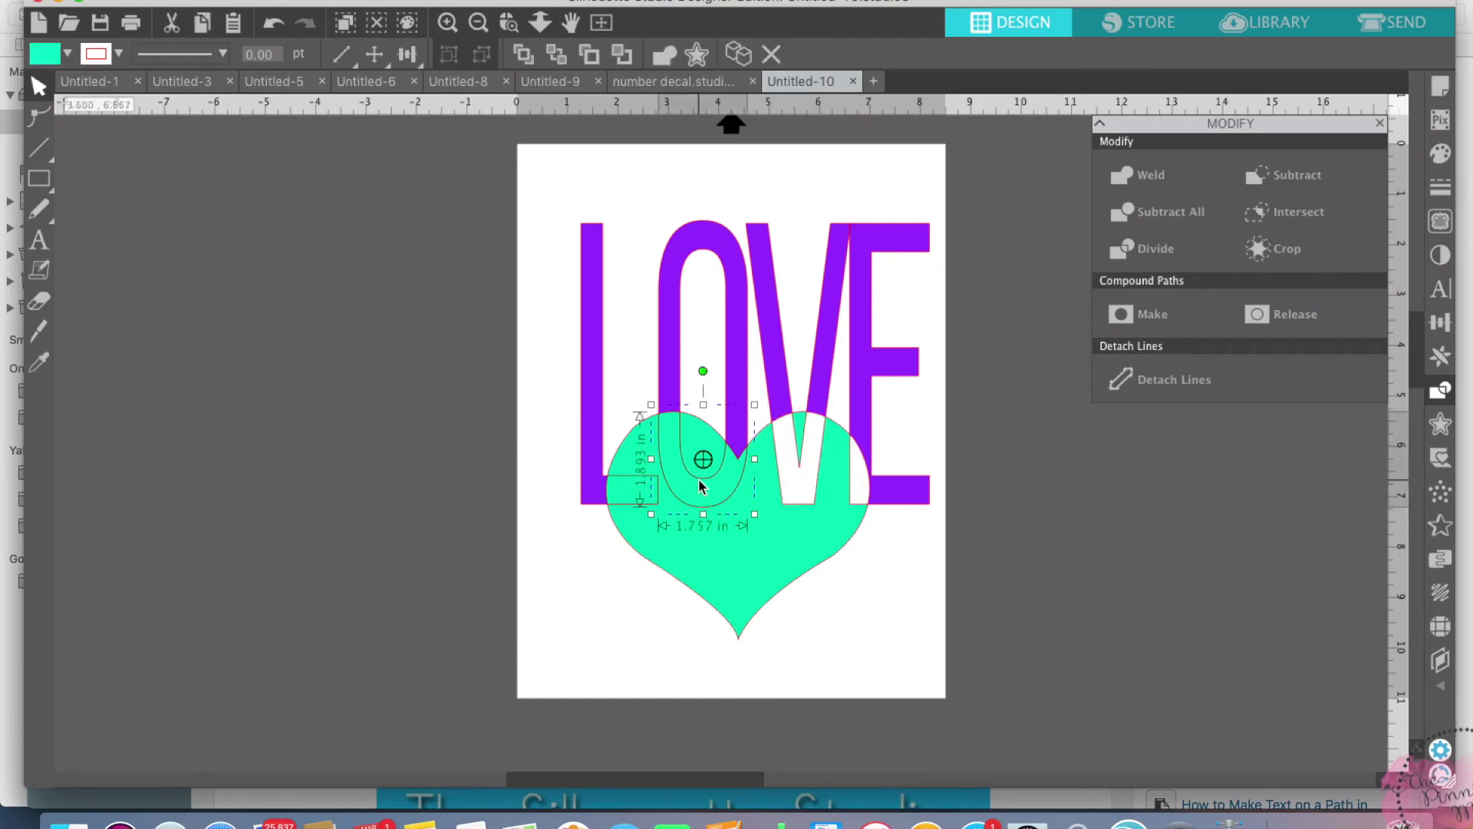
{"action": "key", "text": "Delete"}
{"action": "left_click", "coordinate": [646, 491]}
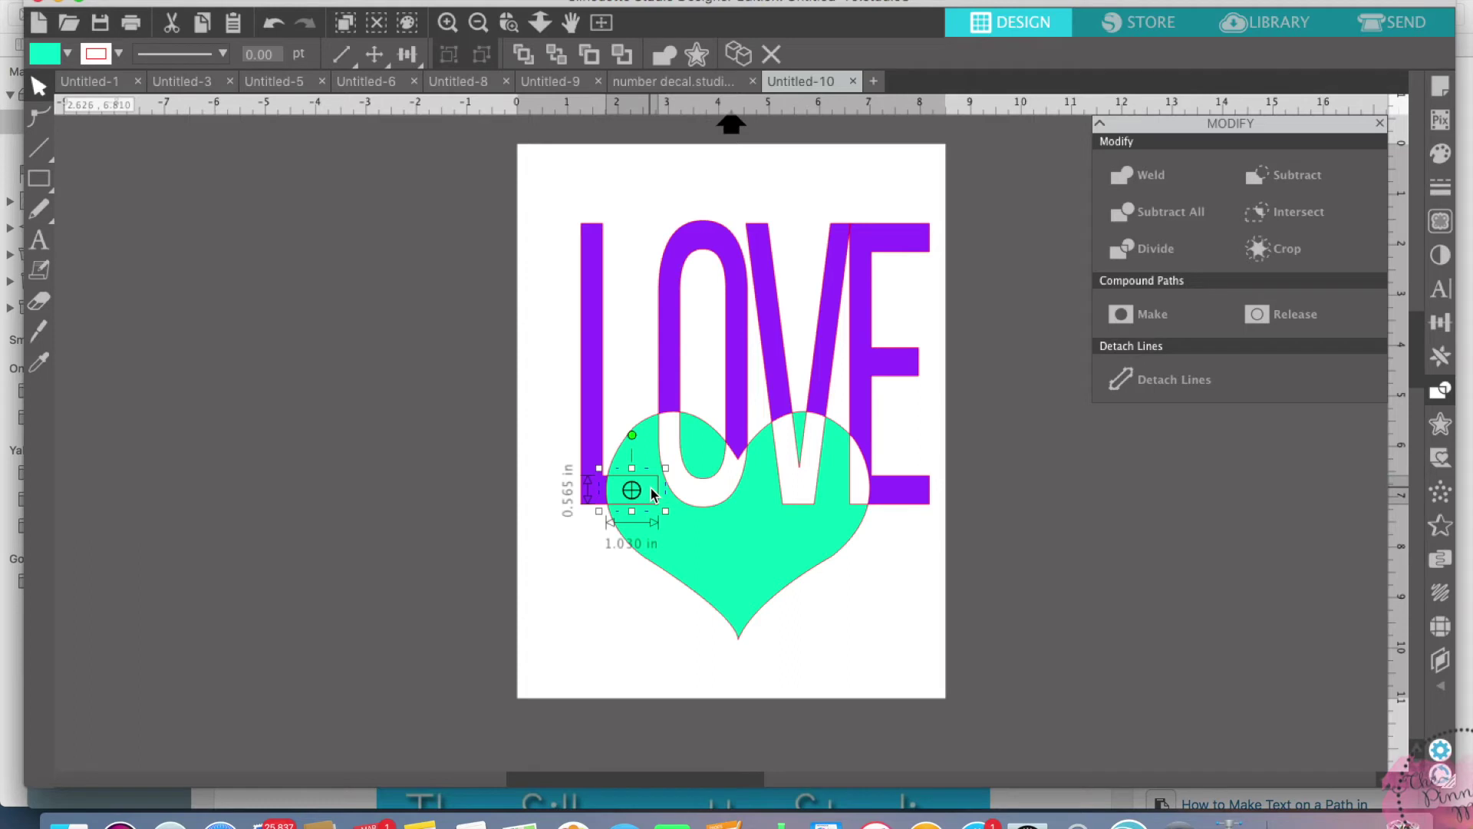
{"action": "key", "text": "Delete"}
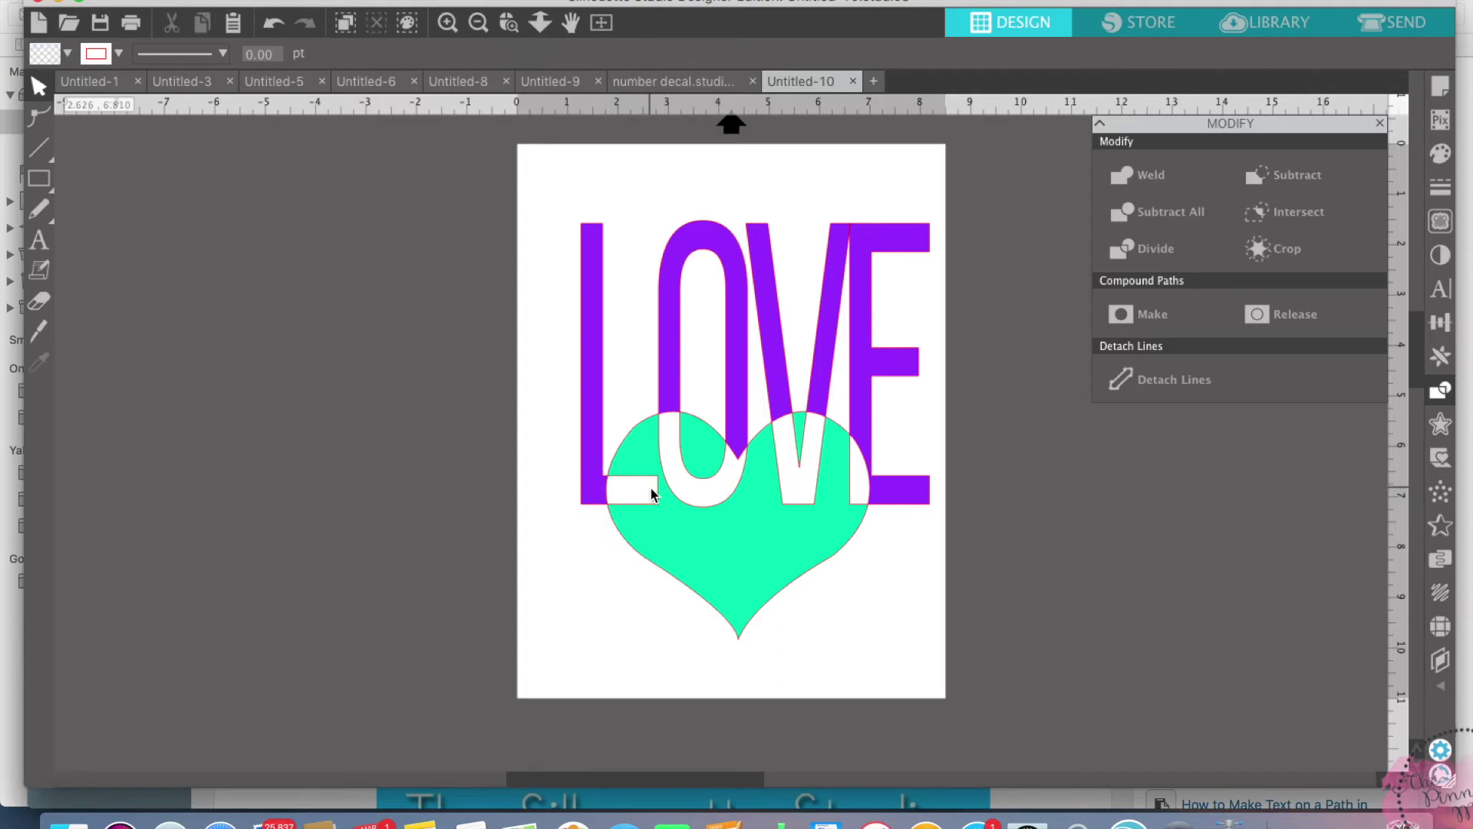
Step: Group all the purple LOVE letter pieces together and deselect them
{"action": "left_click", "coordinate": [603, 389]}
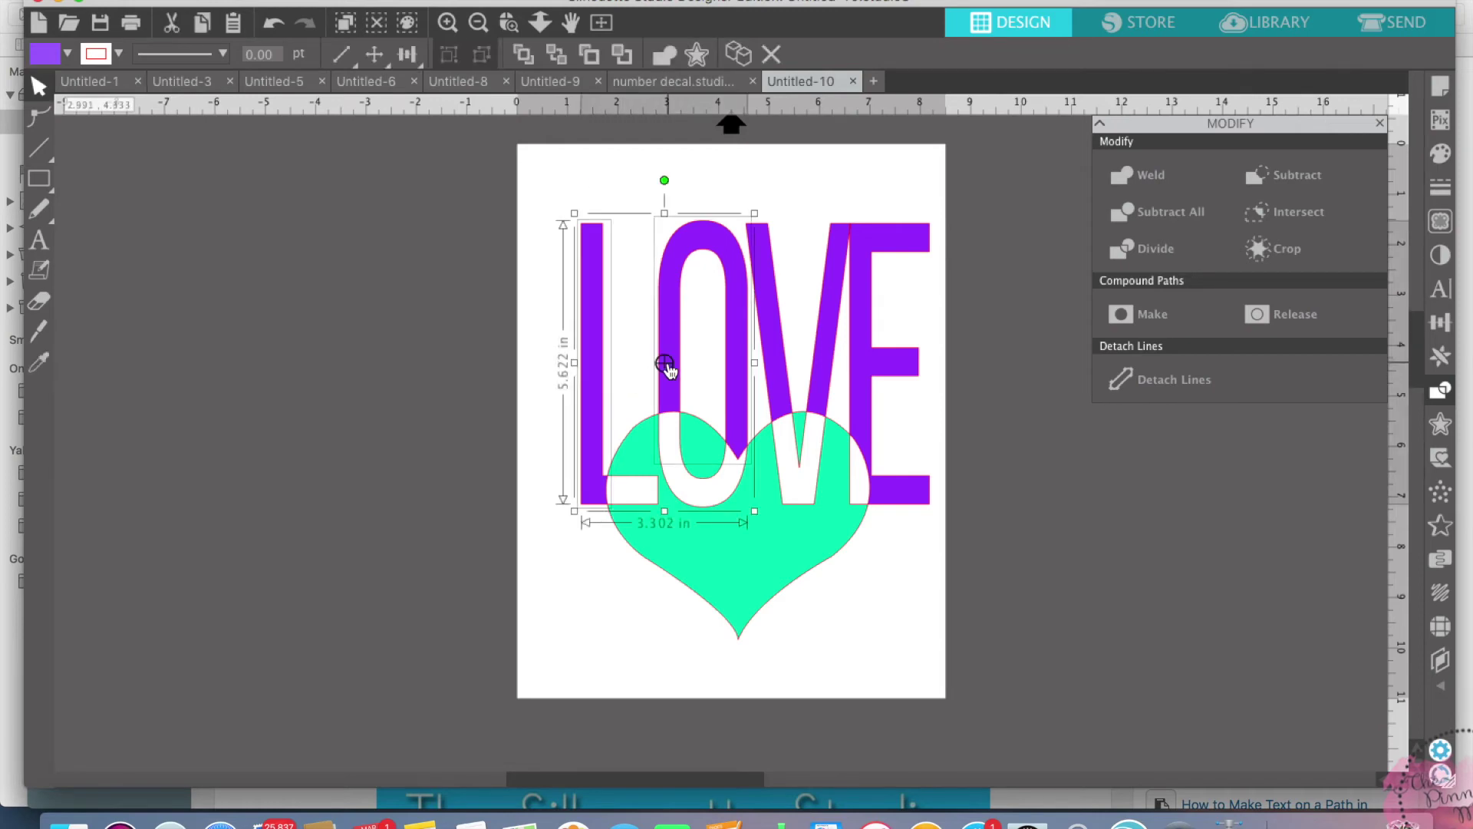
{"action": "left_click", "coordinate": [775, 349], "text": "shift"}
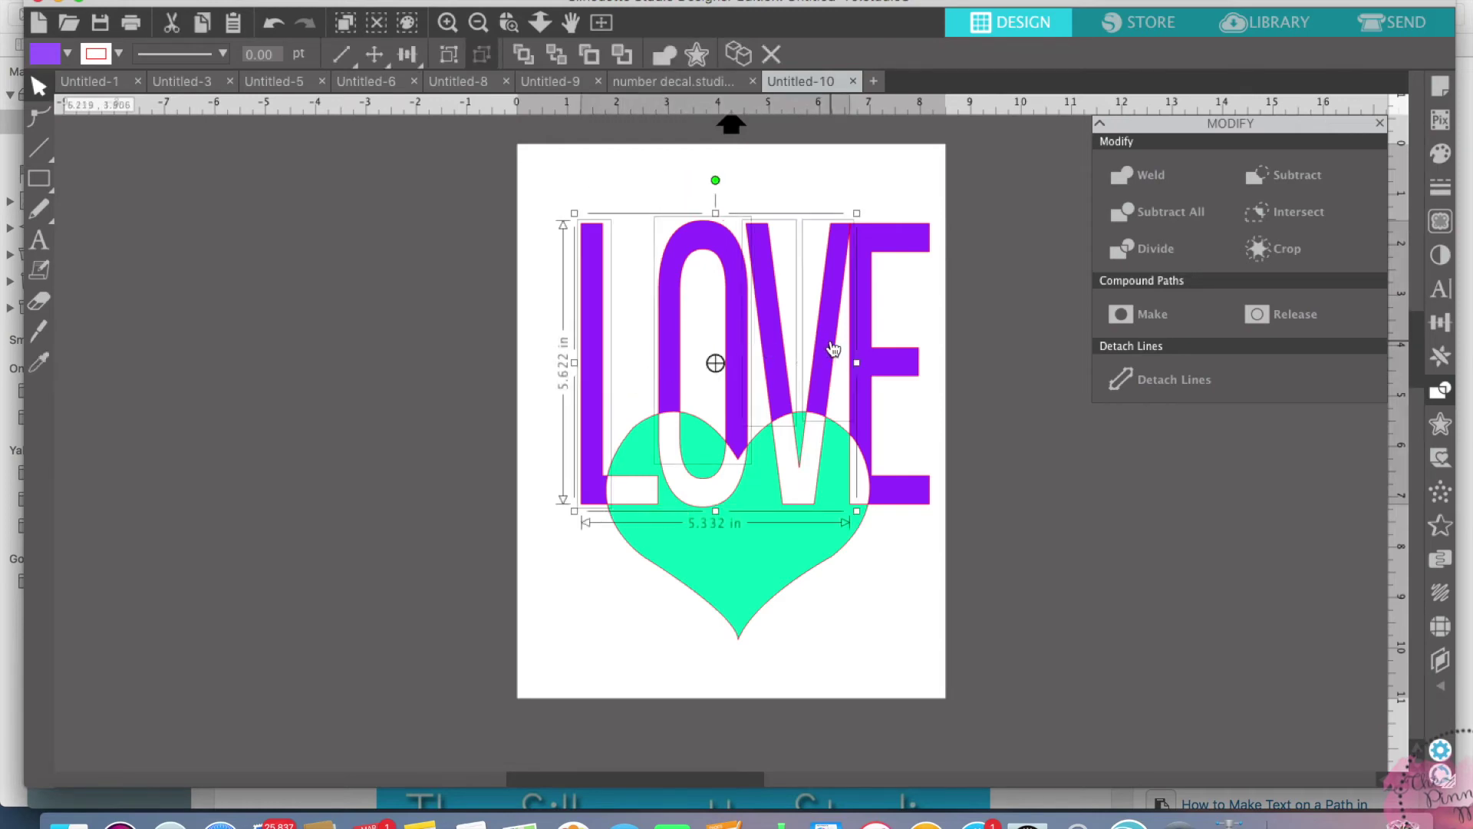
{"action": "left_click", "coordinate": [867, 351], "text": "shift"}
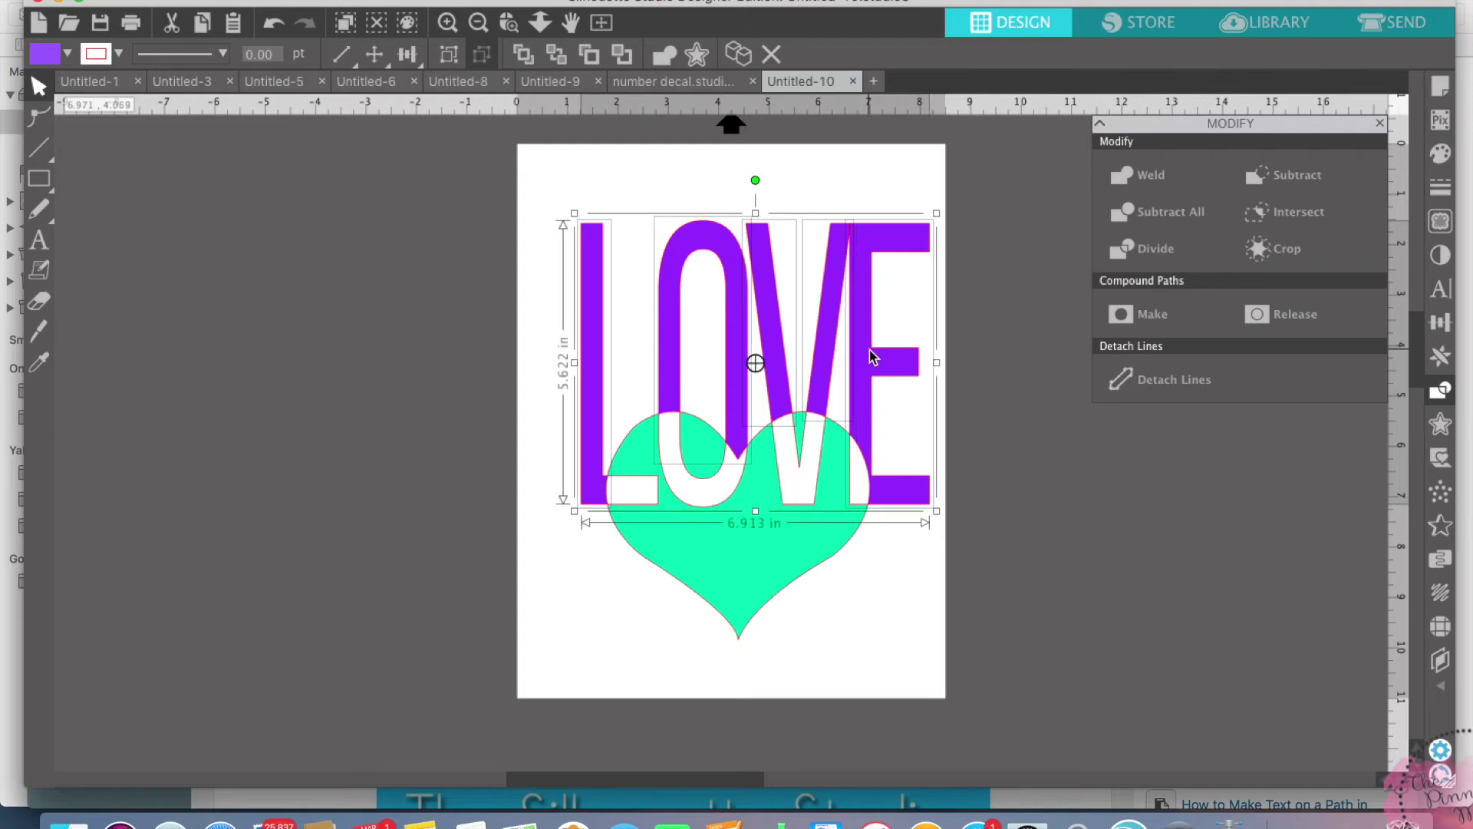
{"action": "right_click", "coordinate": [902, 471]}
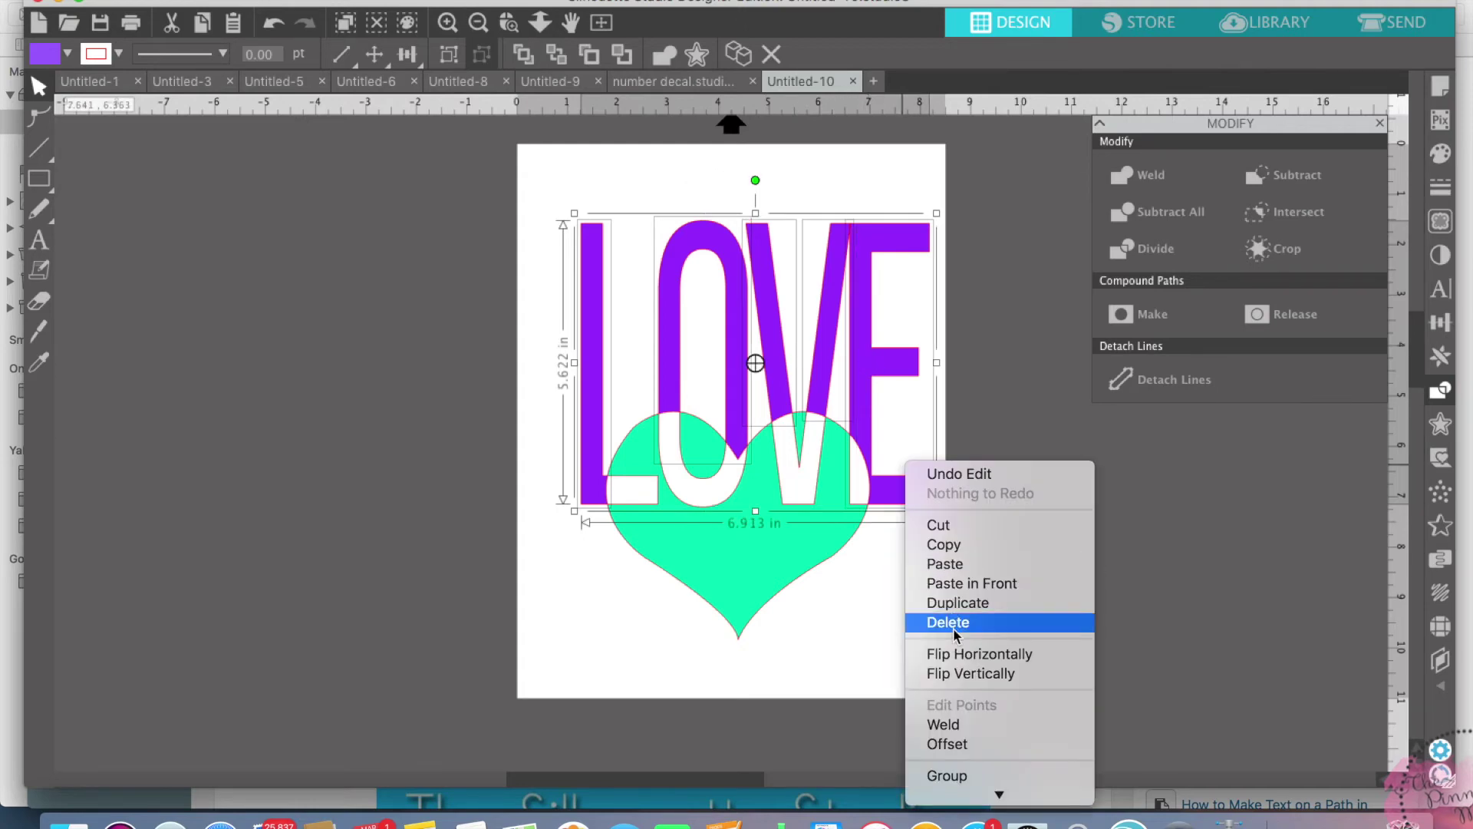
{"action": "left_click", "coordinate": [961, 775]}
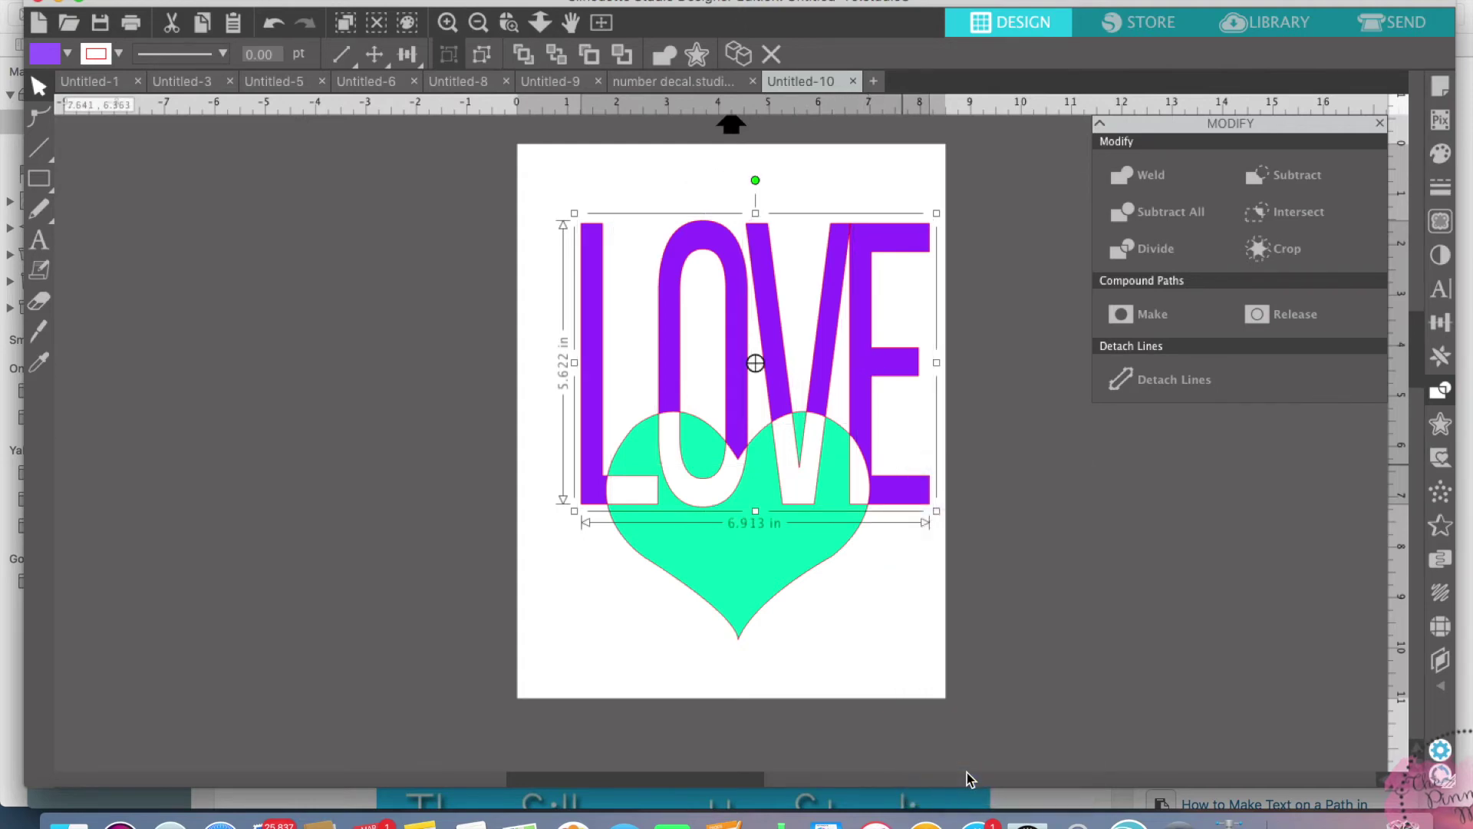
{"action": "left_click", "coordinate": [892, 678]}
Step: Group the green heart with its small pieces inside the O and V, and deselect the group
{"action": "left_click", "coordinate": [761, 579]}
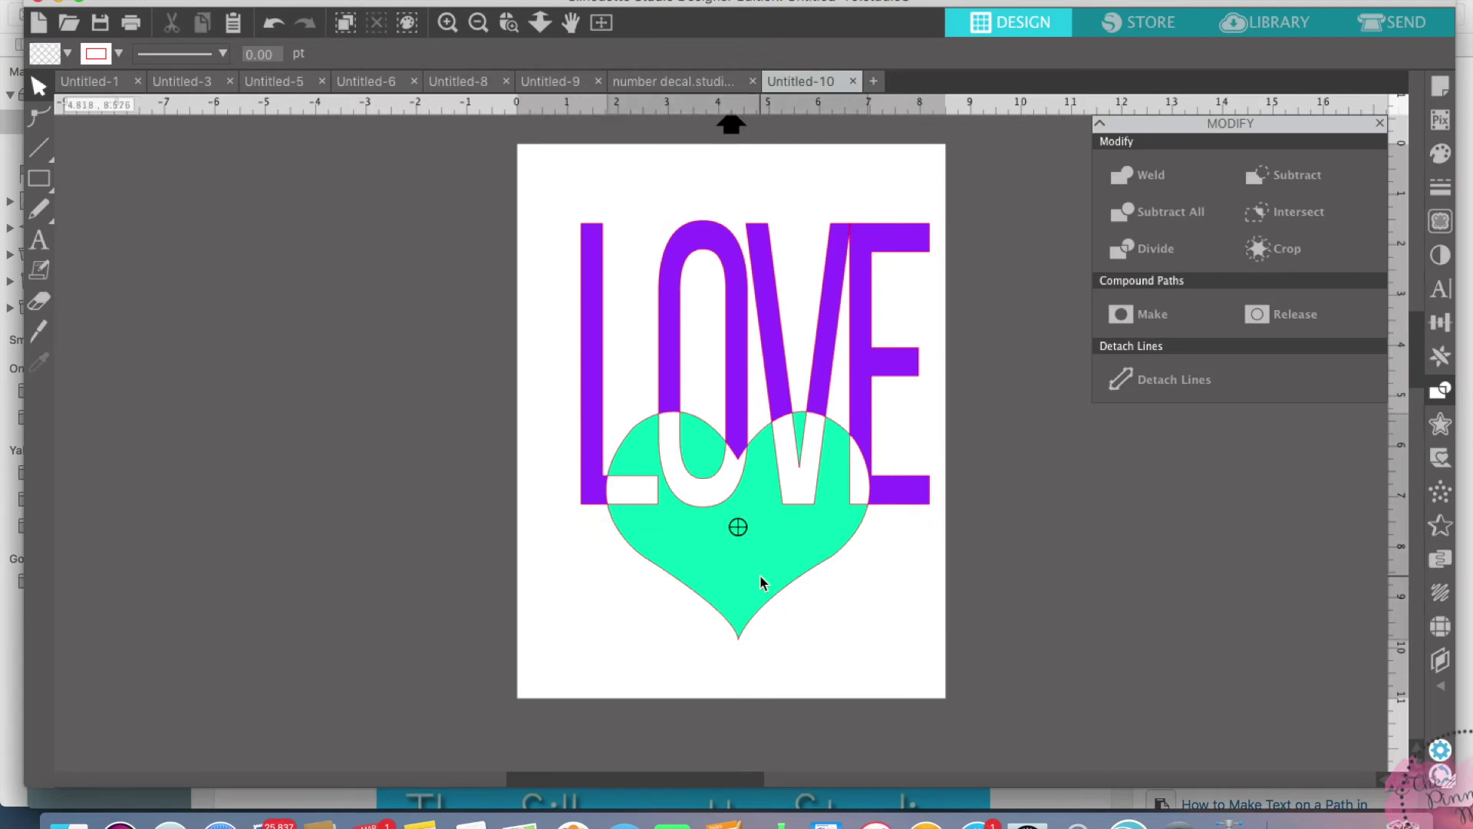
{"action": "left_click", "coordinate": [683, 460]}
{"action": "left_click", "coordinate": [637, 462]}
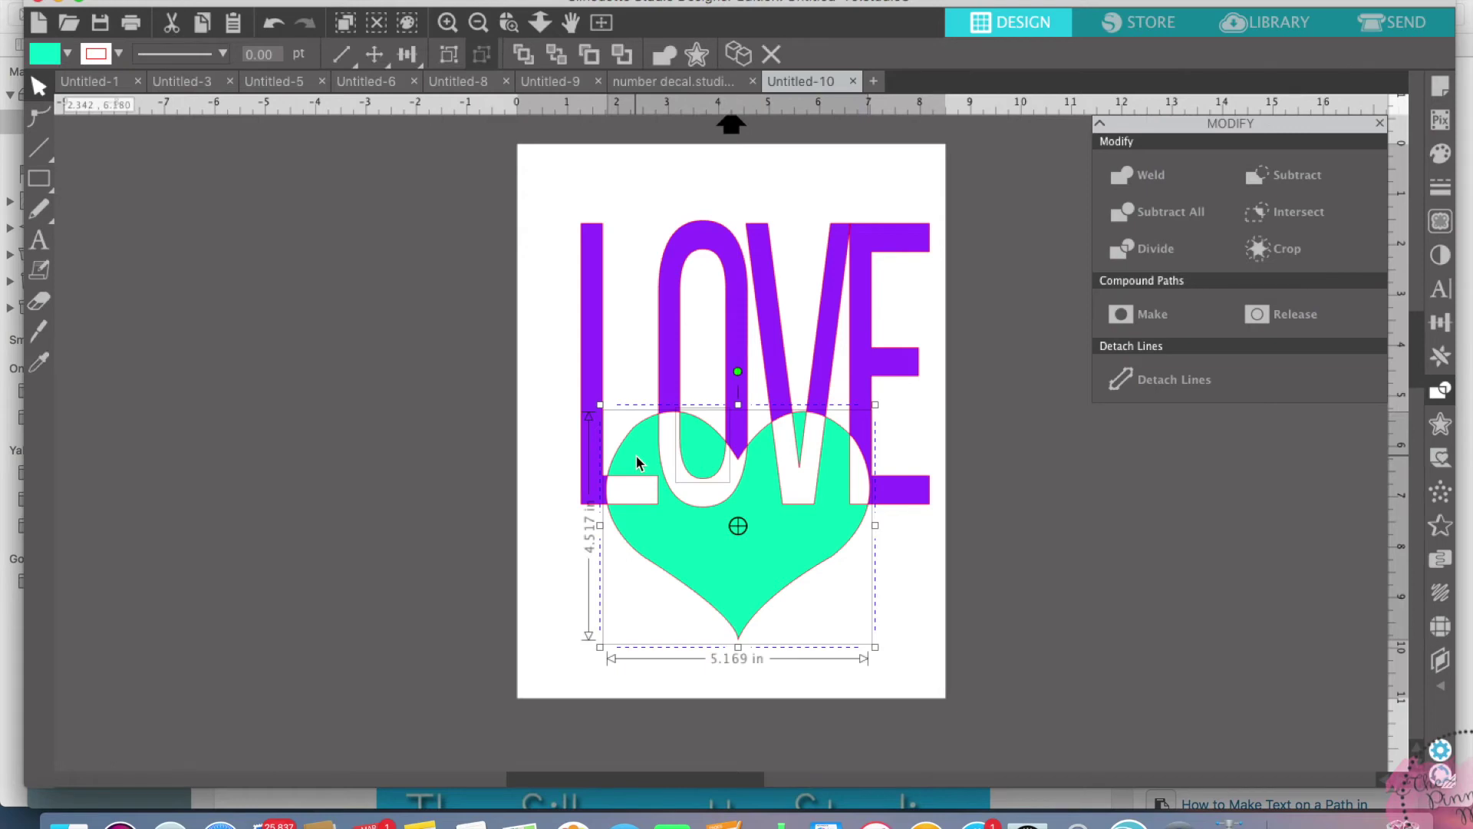
{"action": "left_click", "coordinate": [824, 477]}
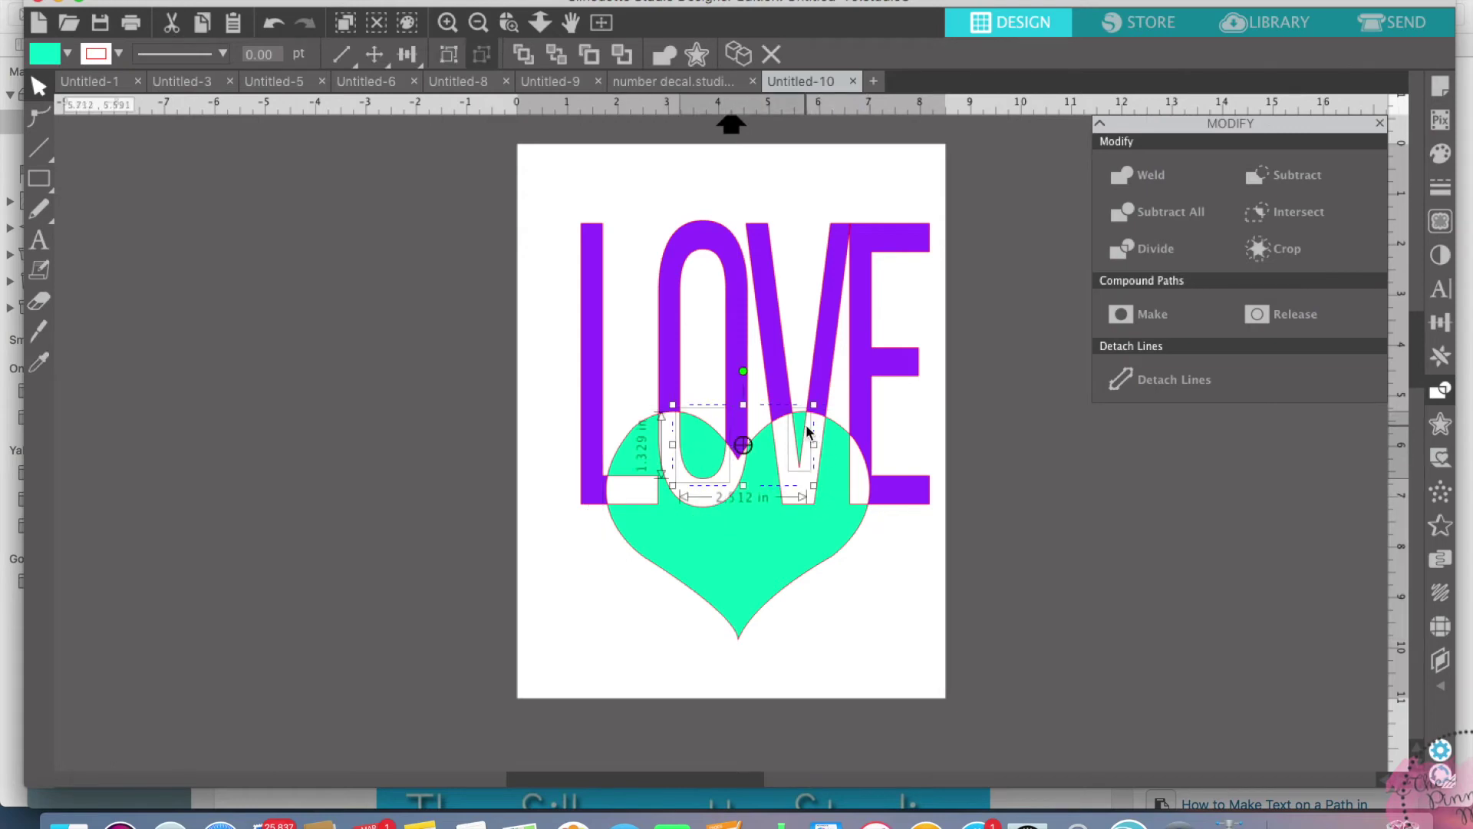
{"action": "left_click", "coordinate": [842, 461]}
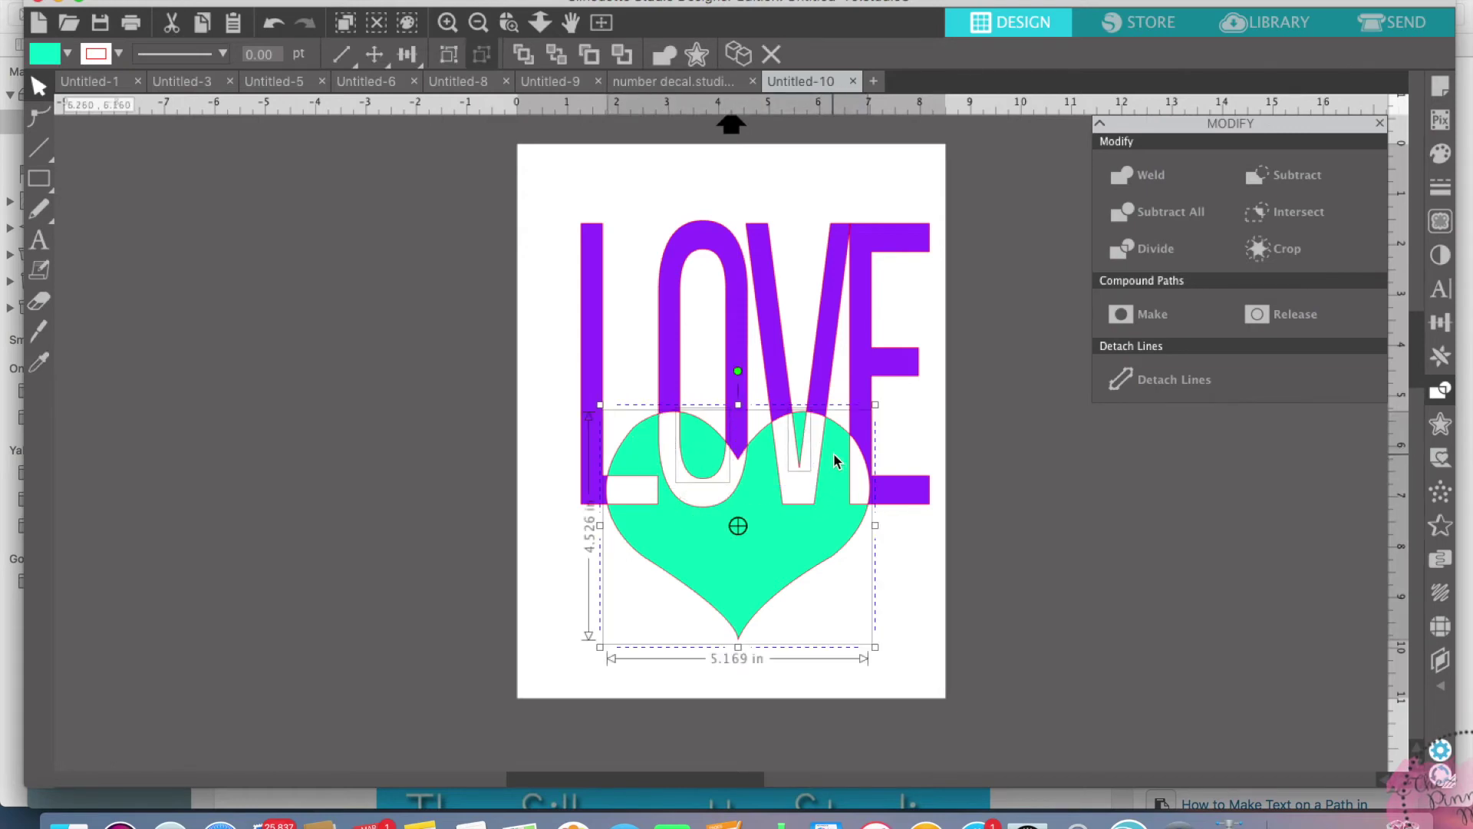
{"action": "right_click", "coordinate": [836, 460]}
{"action": "left_click", "coordinate": [884, 765]}
{"action": "left_click", "coordinate": [913, 635]}
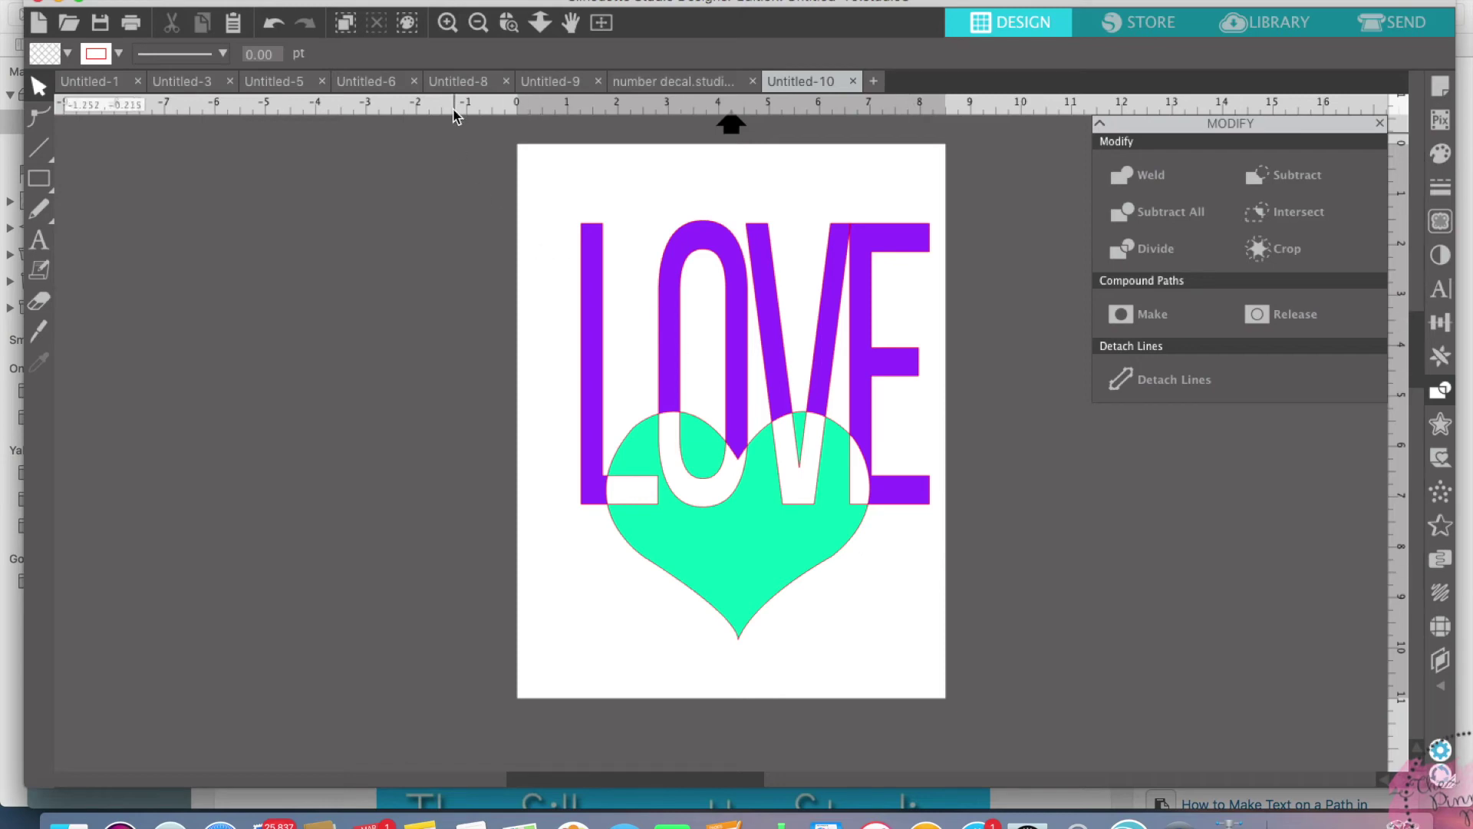
Step: Show the Untitled-8 example, switch to Untitled-6 and move its upper blue square slightly up and left behind the pink square
{"action": "left_click", "coordinate": [472, 82]}
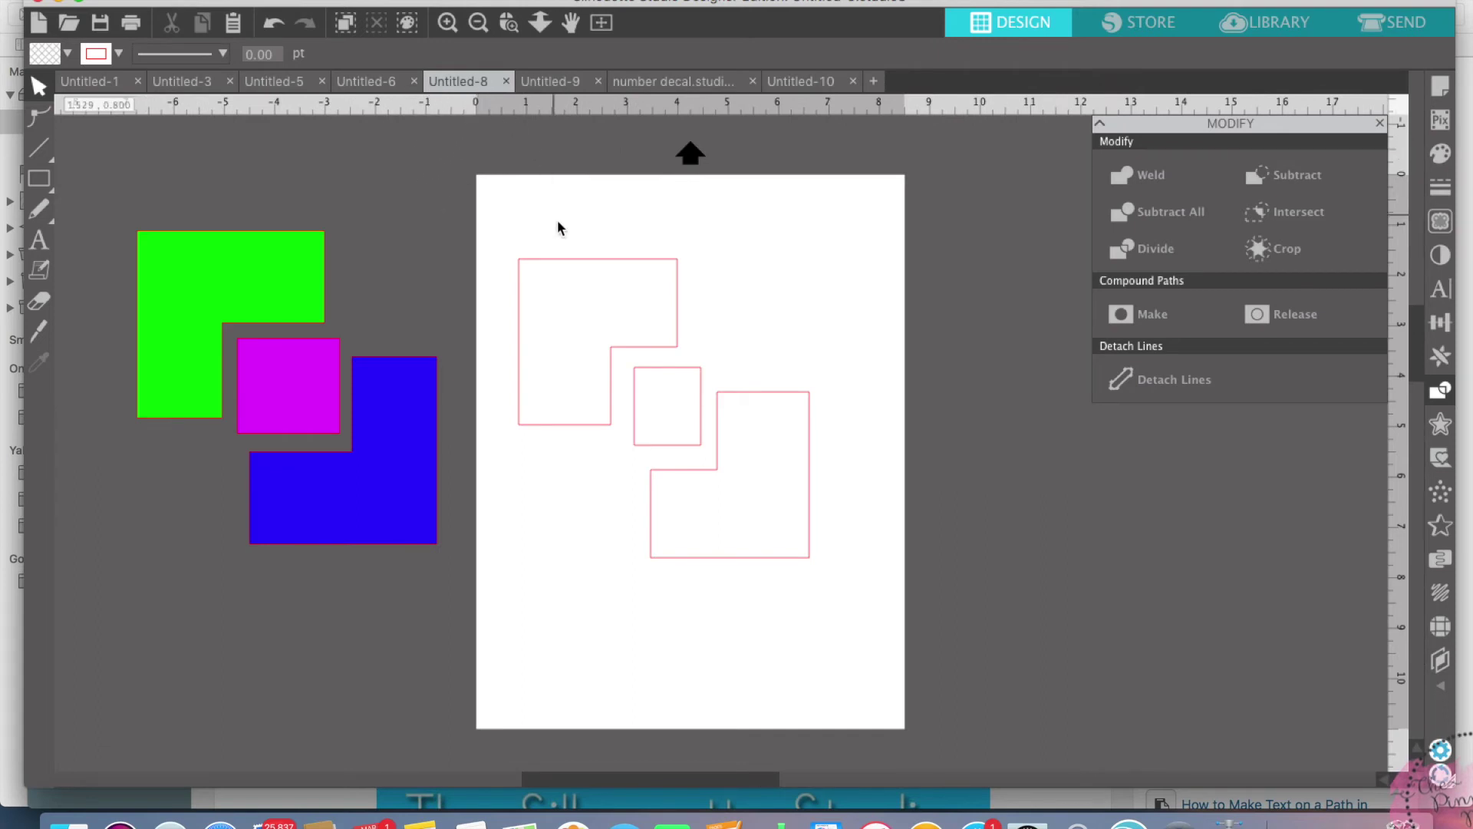
{"action": "left_click", "coordinate": [399, 81]}
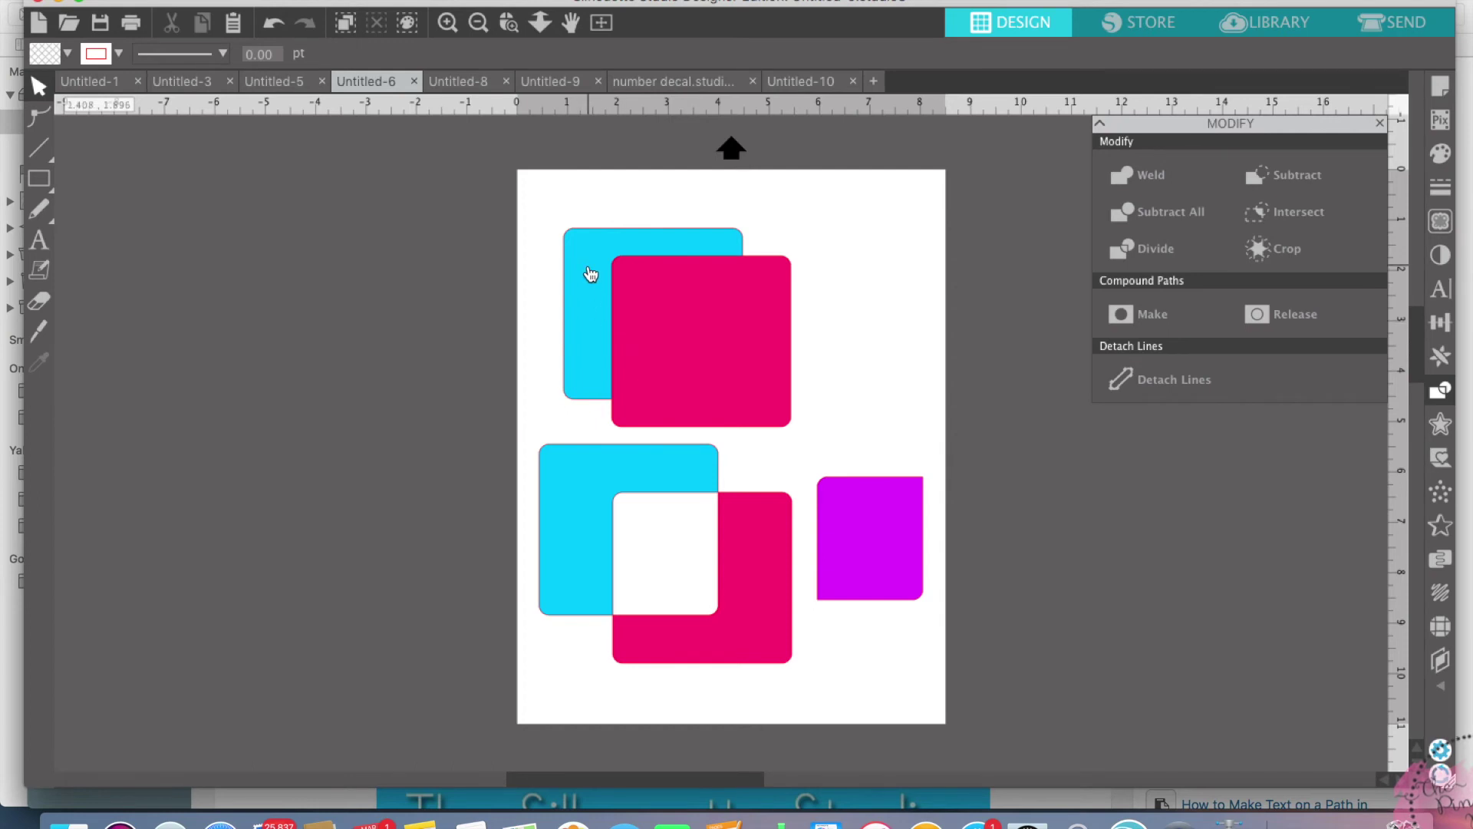
{"action": "left_click", "coordinate": [644, 296]}
{"action": "left_click", "coordinate": [585, 285]}
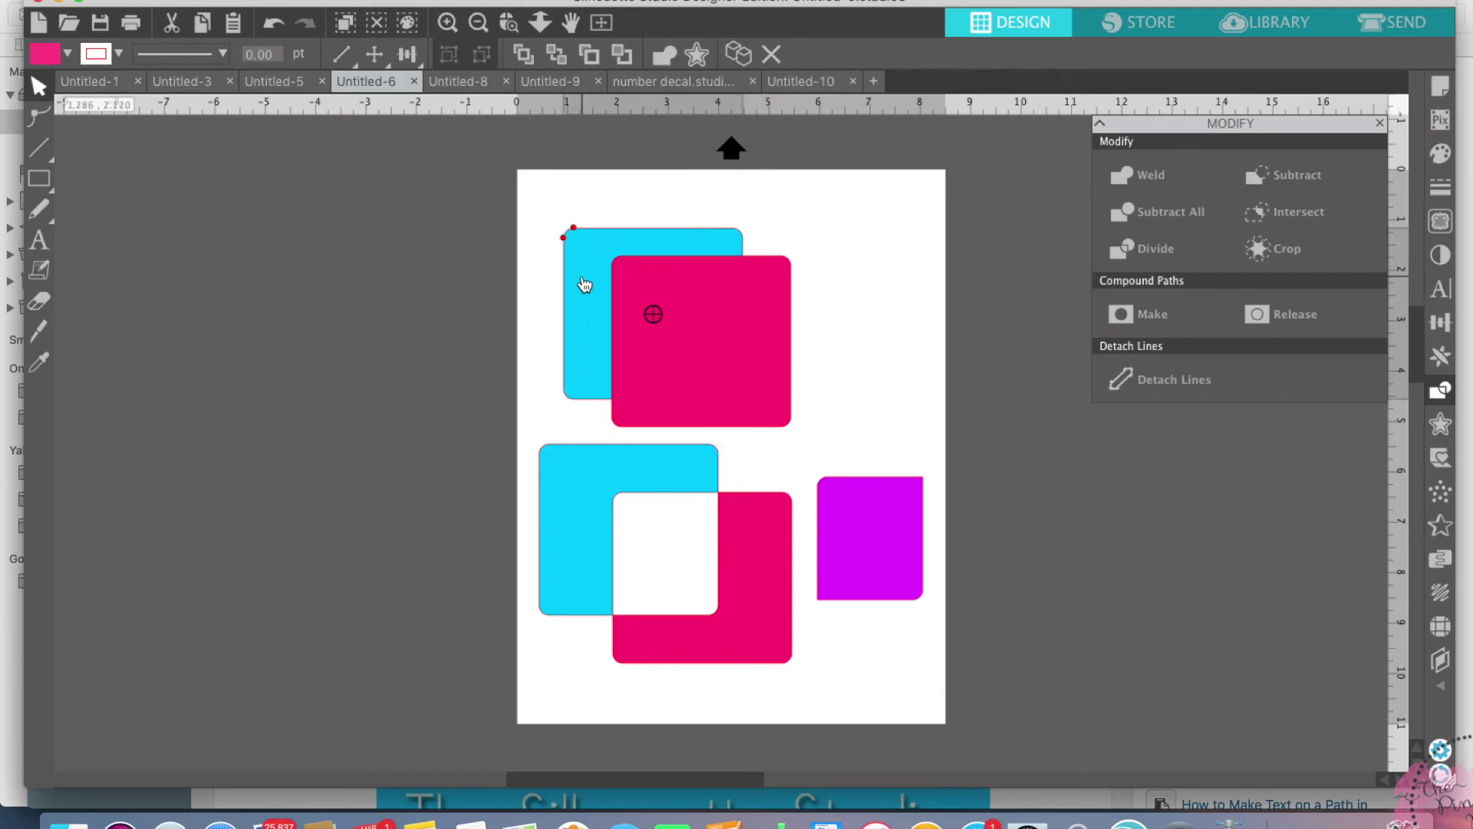
{"action": "mouse_move", "coordinate": [694, 255]}
{"action": "left_mouse_down"}
{"action": "mouse_move", "coordinate": [706, 267]}
{"action": "mouse_move", "coordinate": [688, 247]}
{"action": "left_mouse_up"}
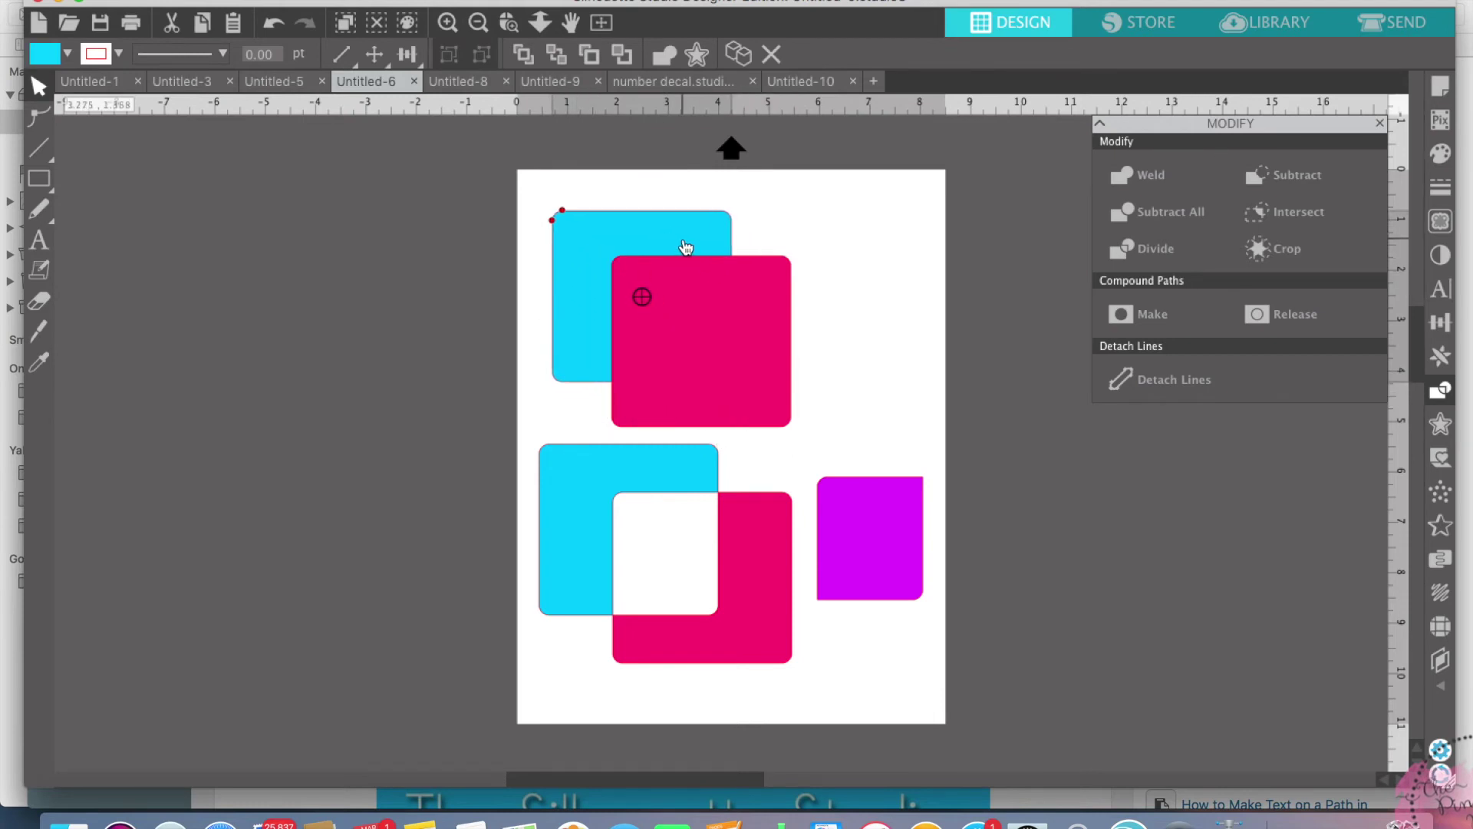
Step: Divide the upper overlapping blue and pink squares and spread the three resulting pieces apart
{"action": "left_click", "coordinate": [730, 303]}
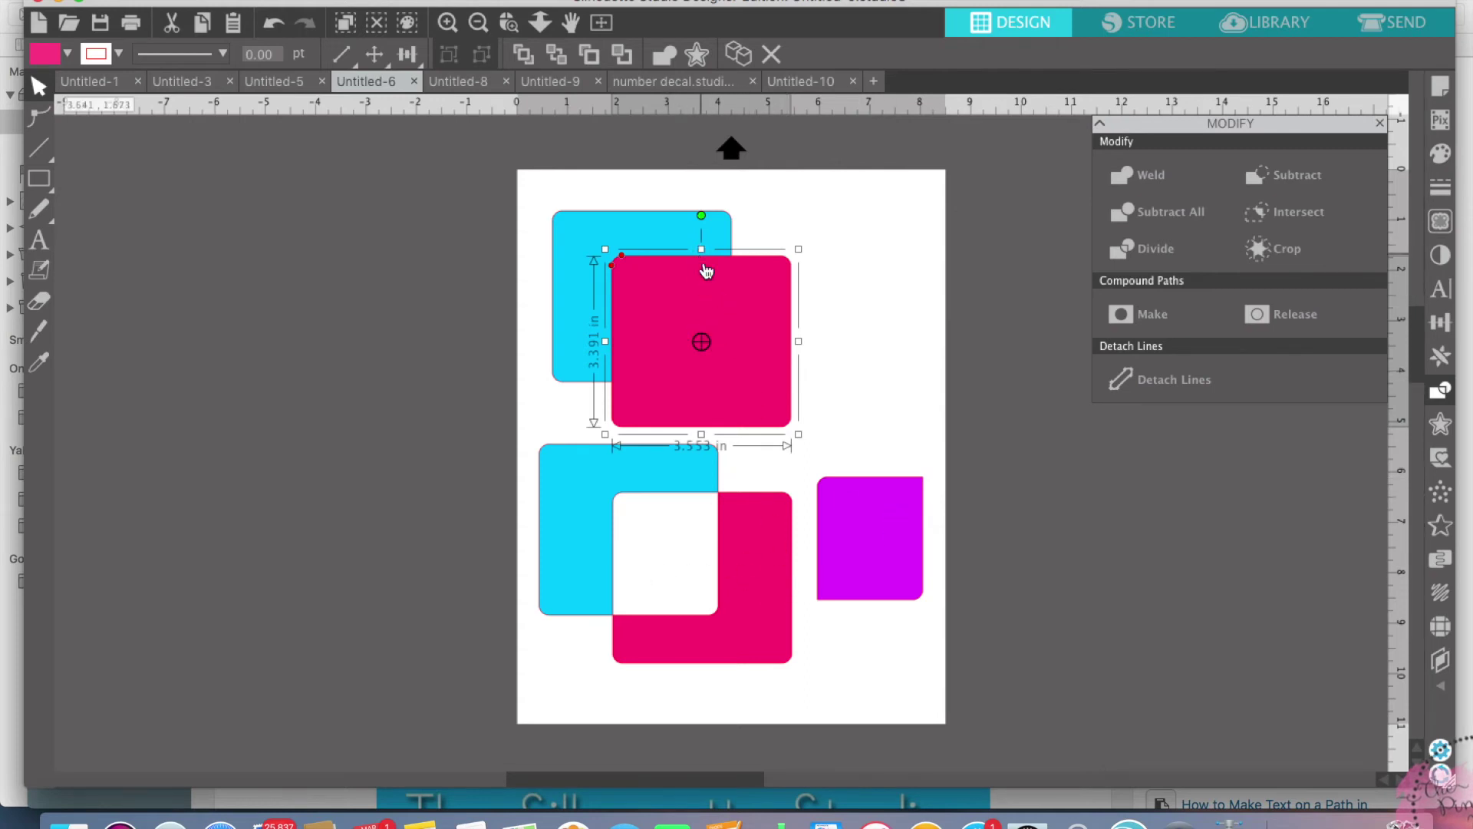
{"action": "left_click", "coordinate": [655, 218], "text": "shift"}
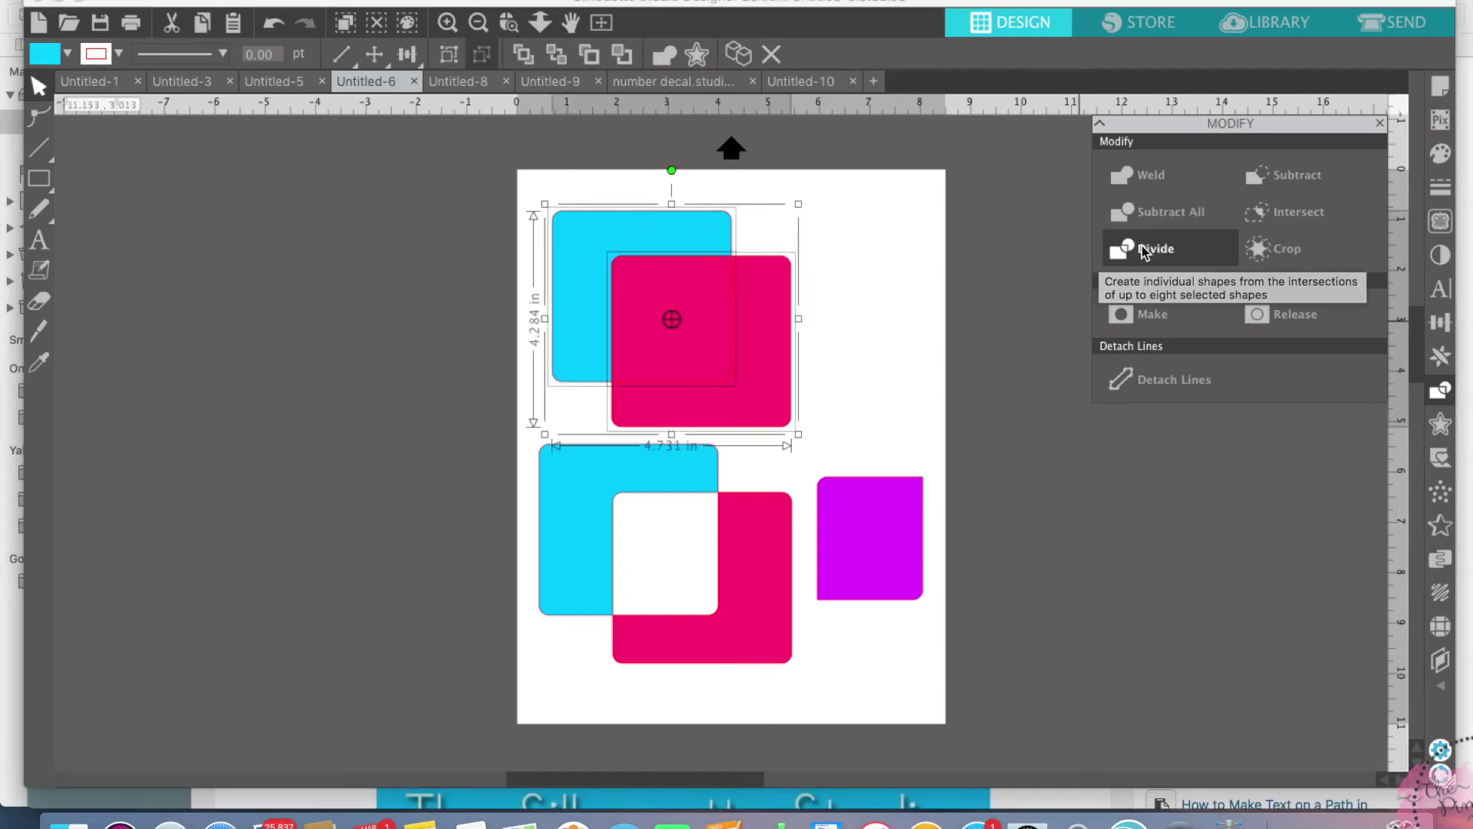
{"action": "left_click_drag", "start_coordinate": [755, 323], "coordinate": [869, 358]}
{"action": "left_click", "coordinate": [903, 355]}
{"action": "left_click_drag", "start_coordinate": [689, 238], "coordinate": [654, 228]}
{"action": "left_click_drag", "start_coordinate": [691, 289], "coordinate": [704, 292]}
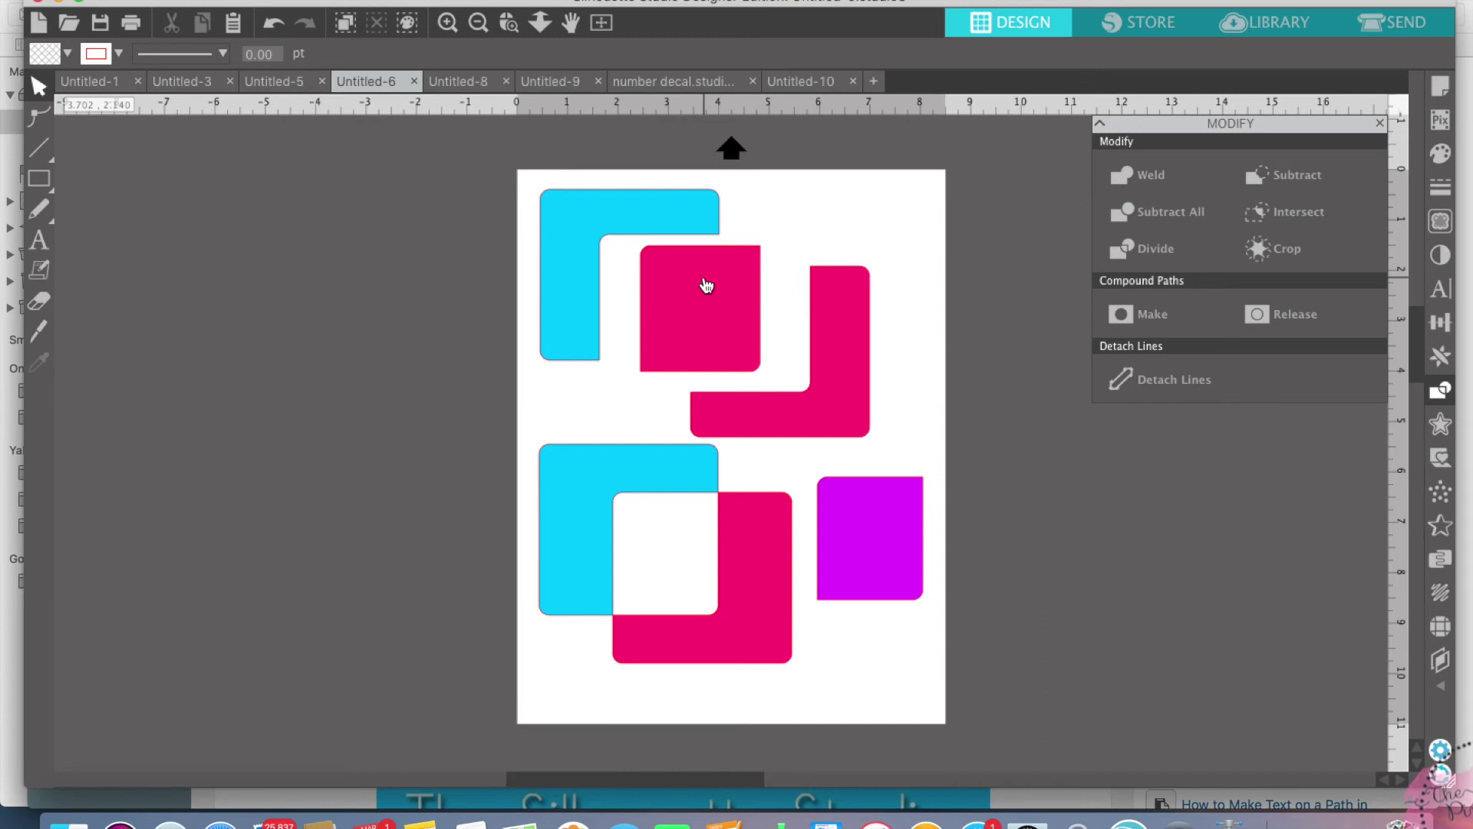
Step: Show the number decal document and select its upper red oval, followed by the separate green 13.1 numerals
{"action": "left_click", "coordinate": [708, 89]}
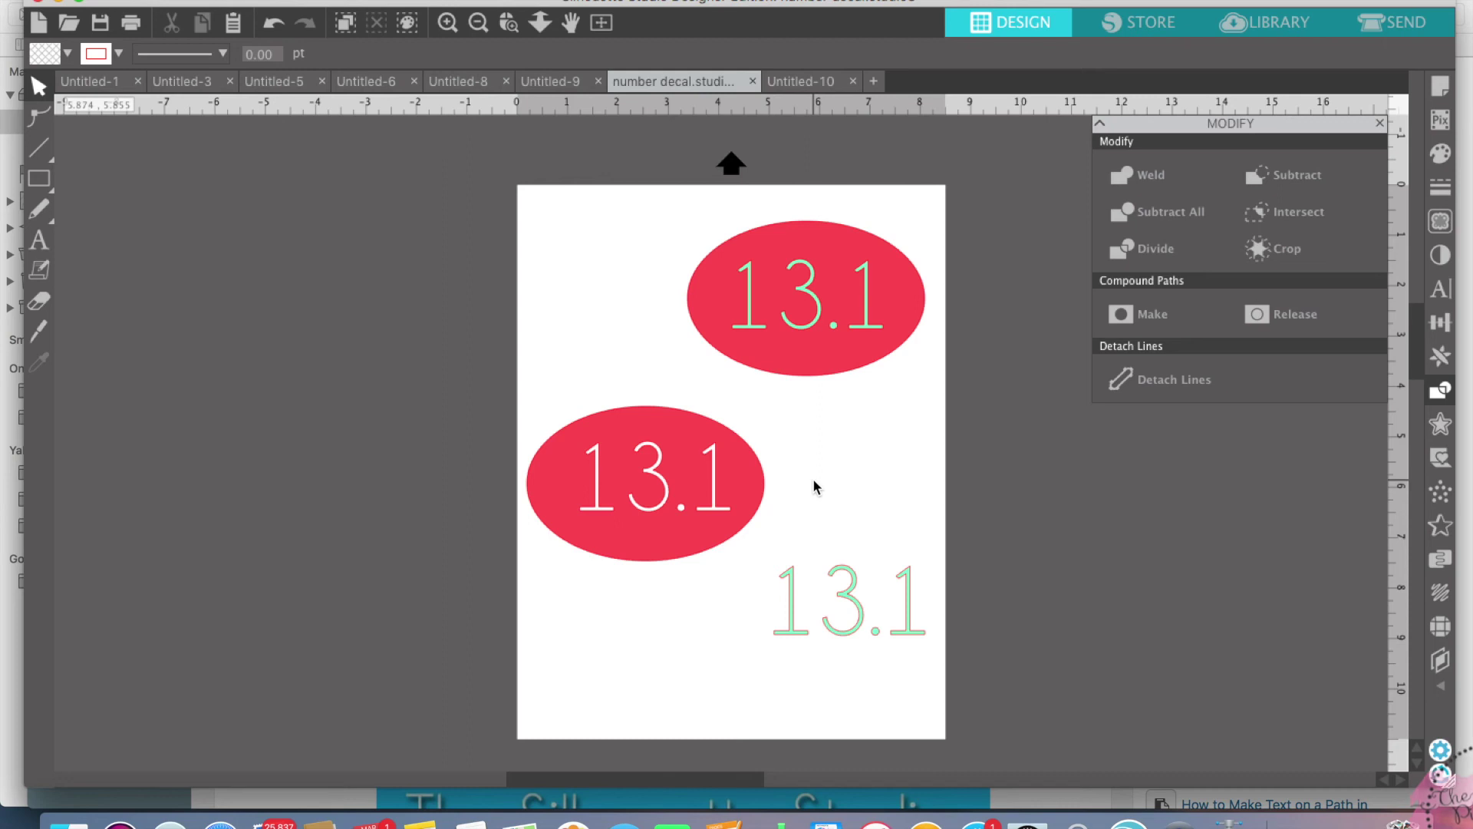
{"action": "left_click", "coordinate": [817, 371]}
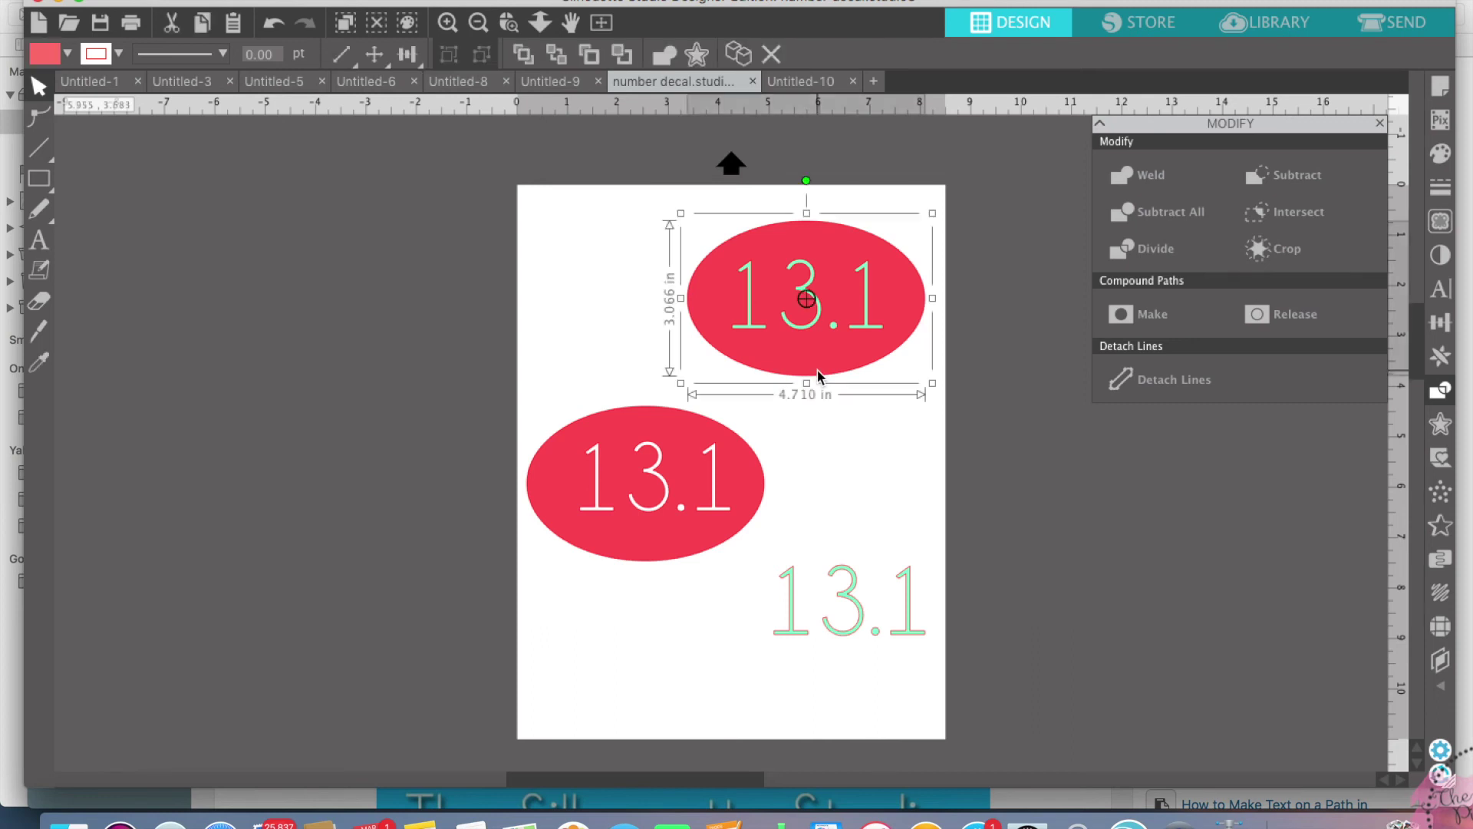
{"action": "left_click", "coordinate": [848, 596]}
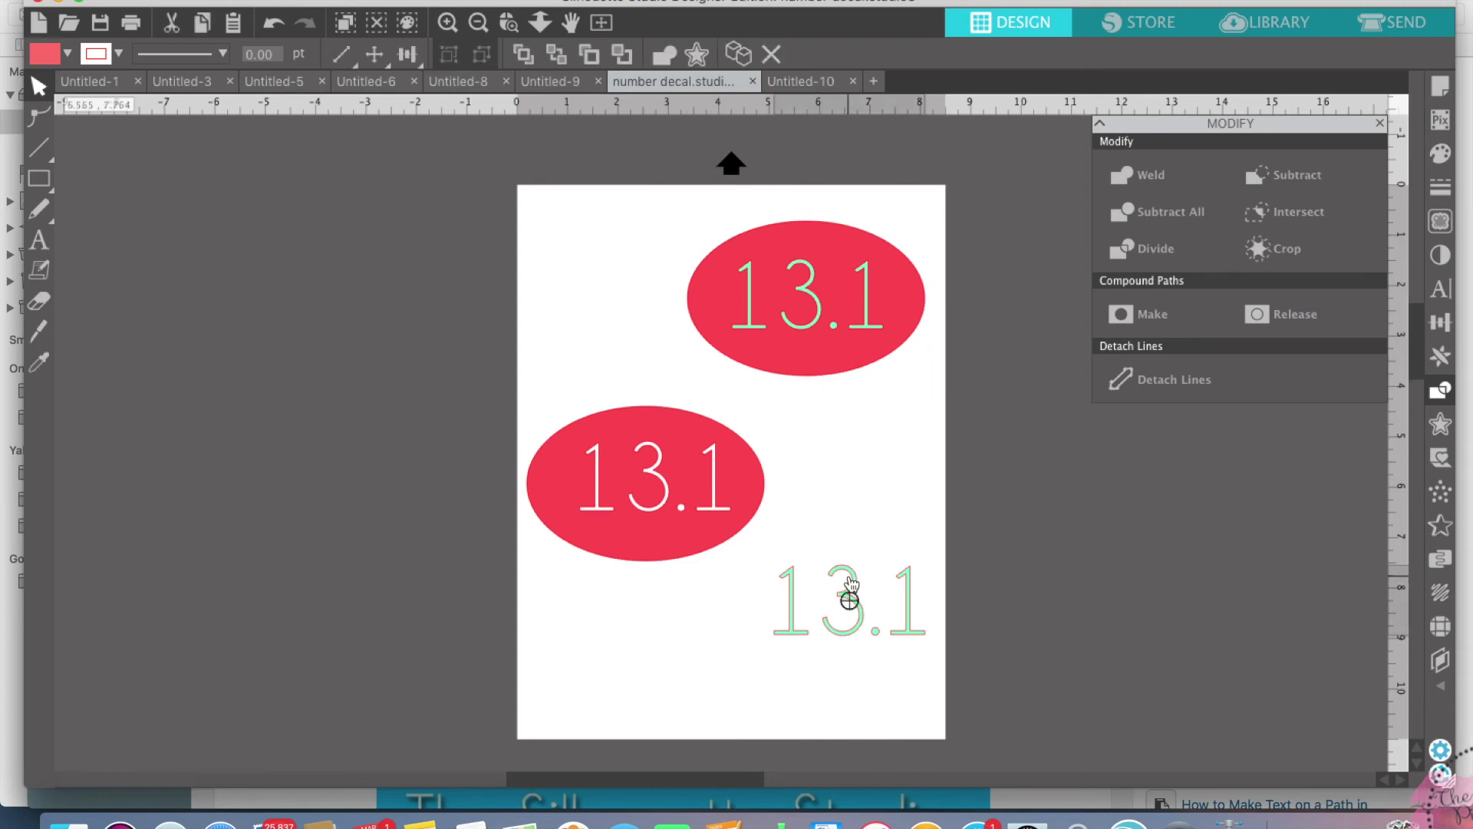
Step: Divide the upper red oval and the green 13.1 numerals lying on it
{"action": "left_click", "coordinate": [814, 322]}
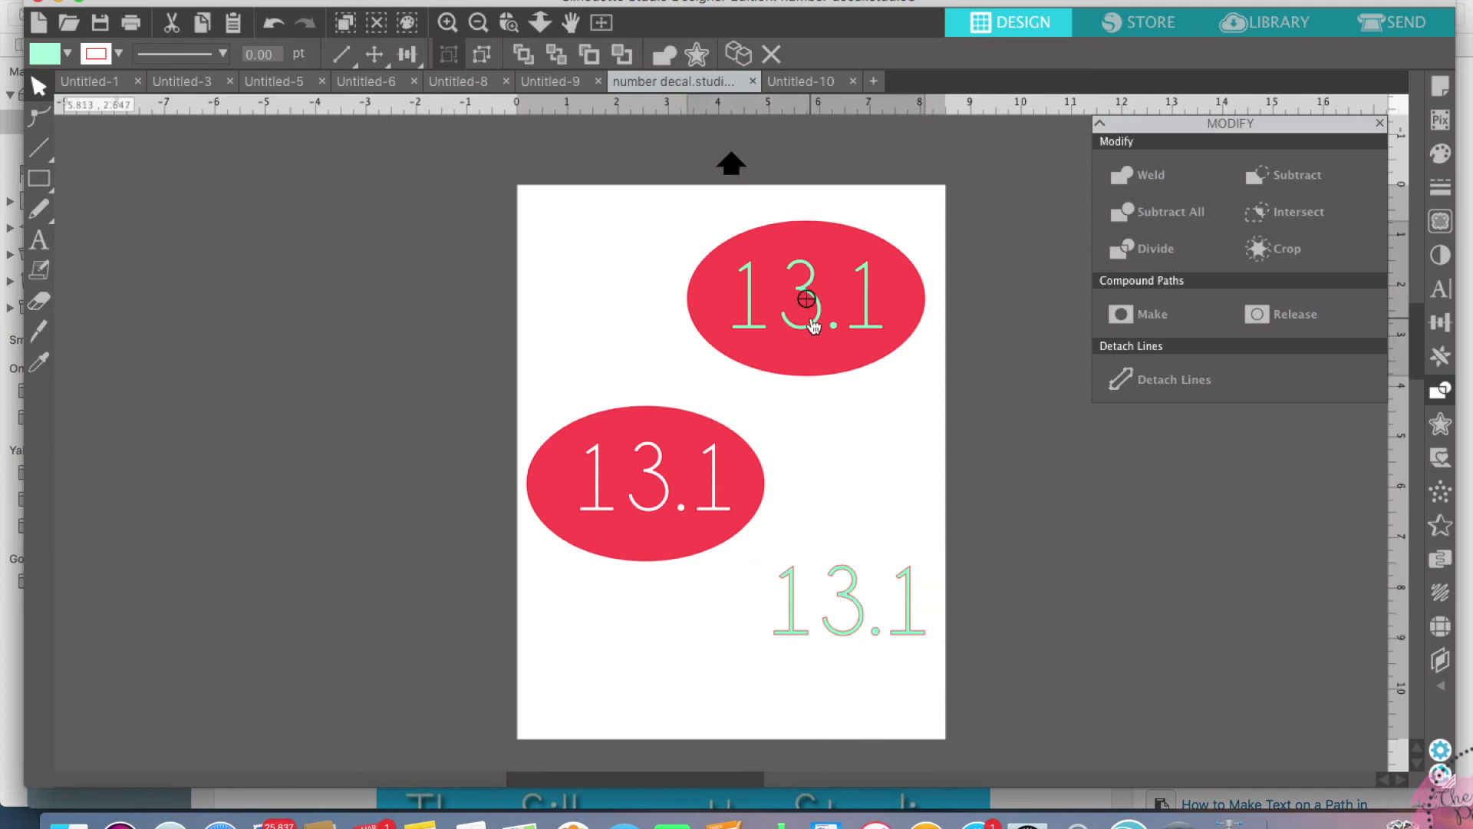
{"action": "left_click", "coordinate": [838, 448]}
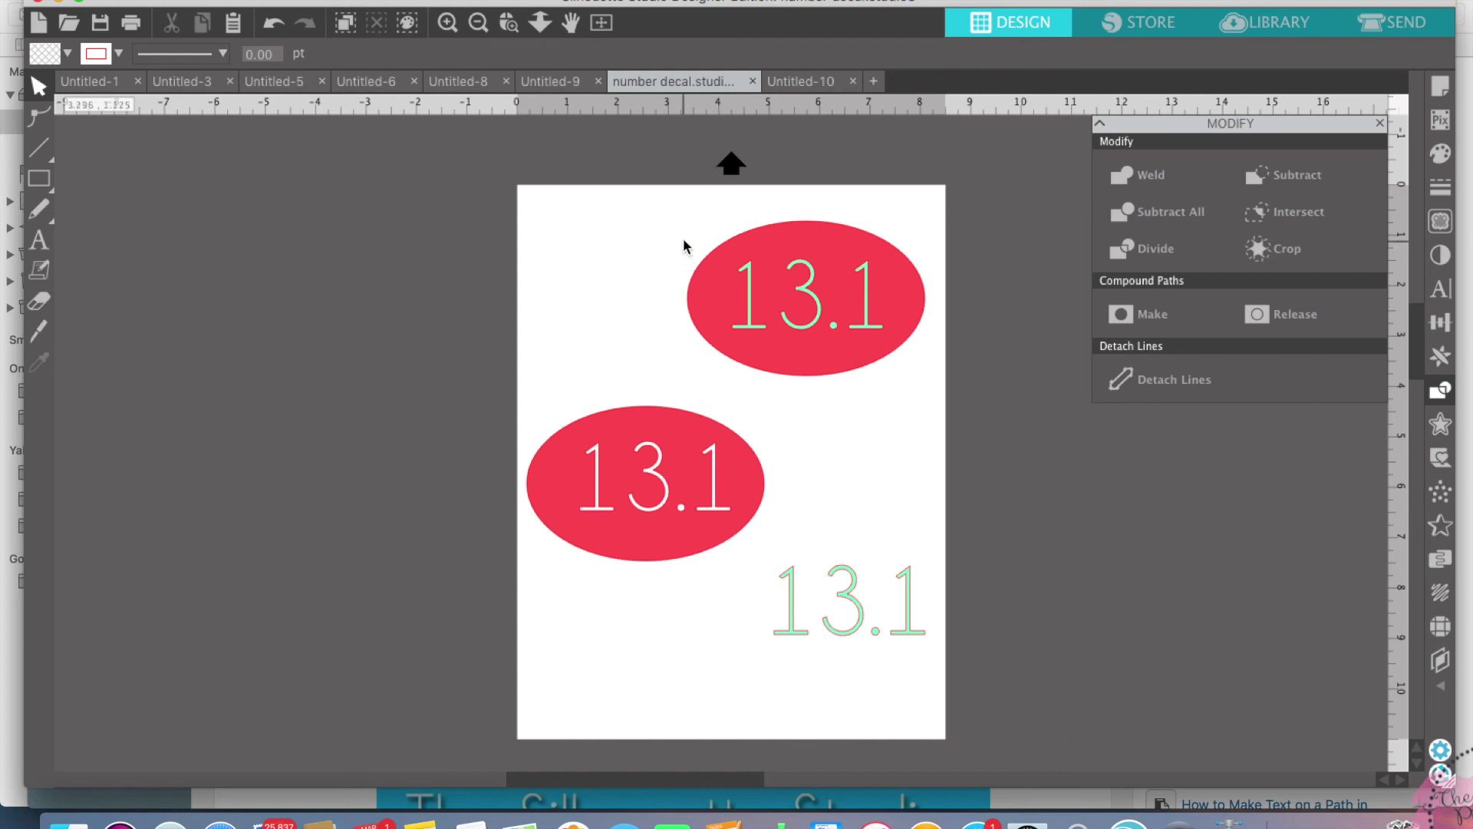
{"action": "left_click_drag", "start_coordinate": [673, 215], "coordinate": [941, 395]}
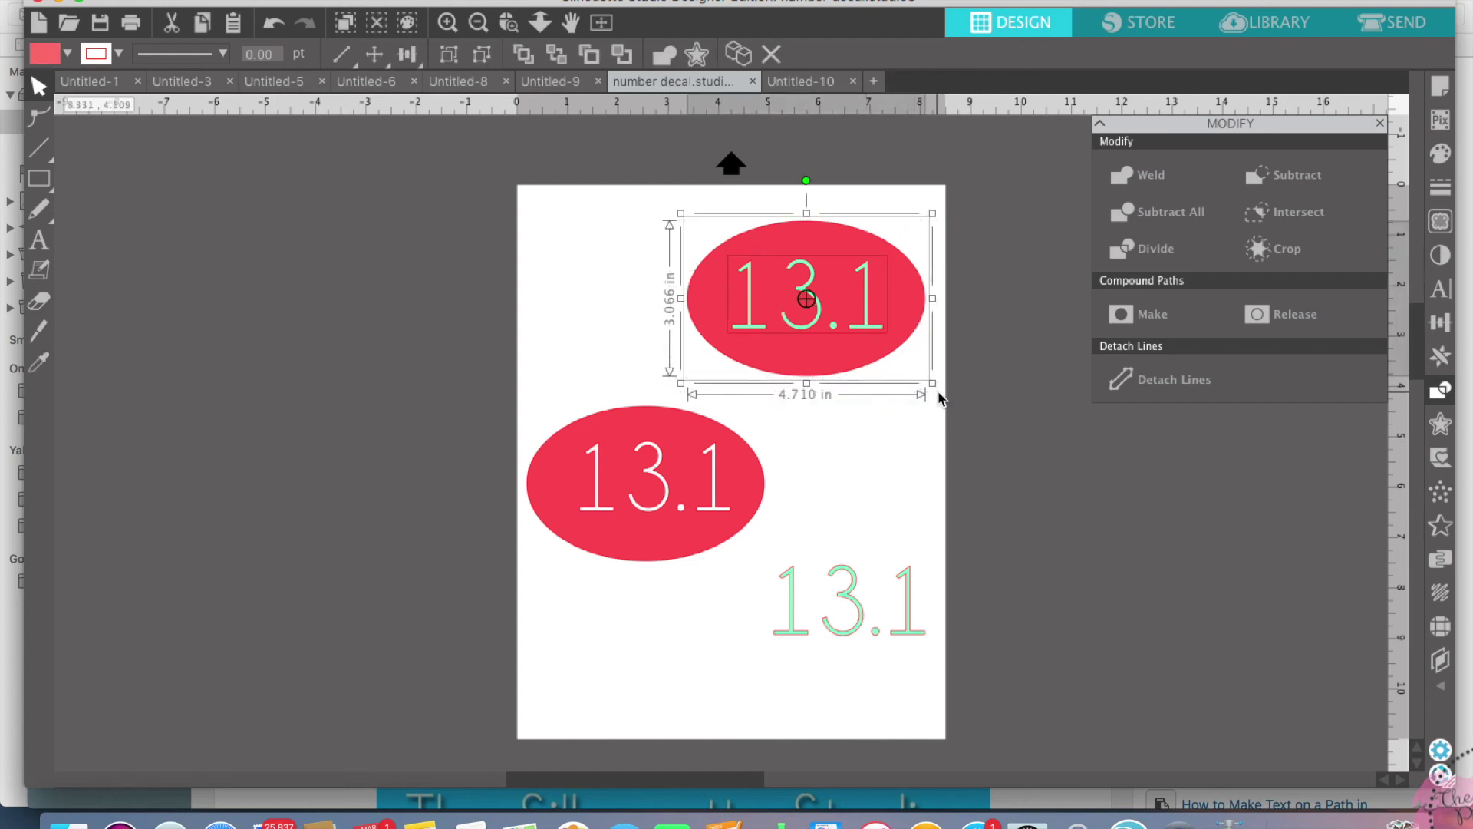
{"action": "left_click", "coordinate": [1151, 249]}
Step: Try moving the divided green 3 out of the upper oval and undo the moves
{"action": "left_click_drag", "start_coordinate": [808, 328], "coordinate": [821, 354]}
{"action": "left_click", "coordinate": [831, 411]}
{"action": "key", "text": "super+z"}
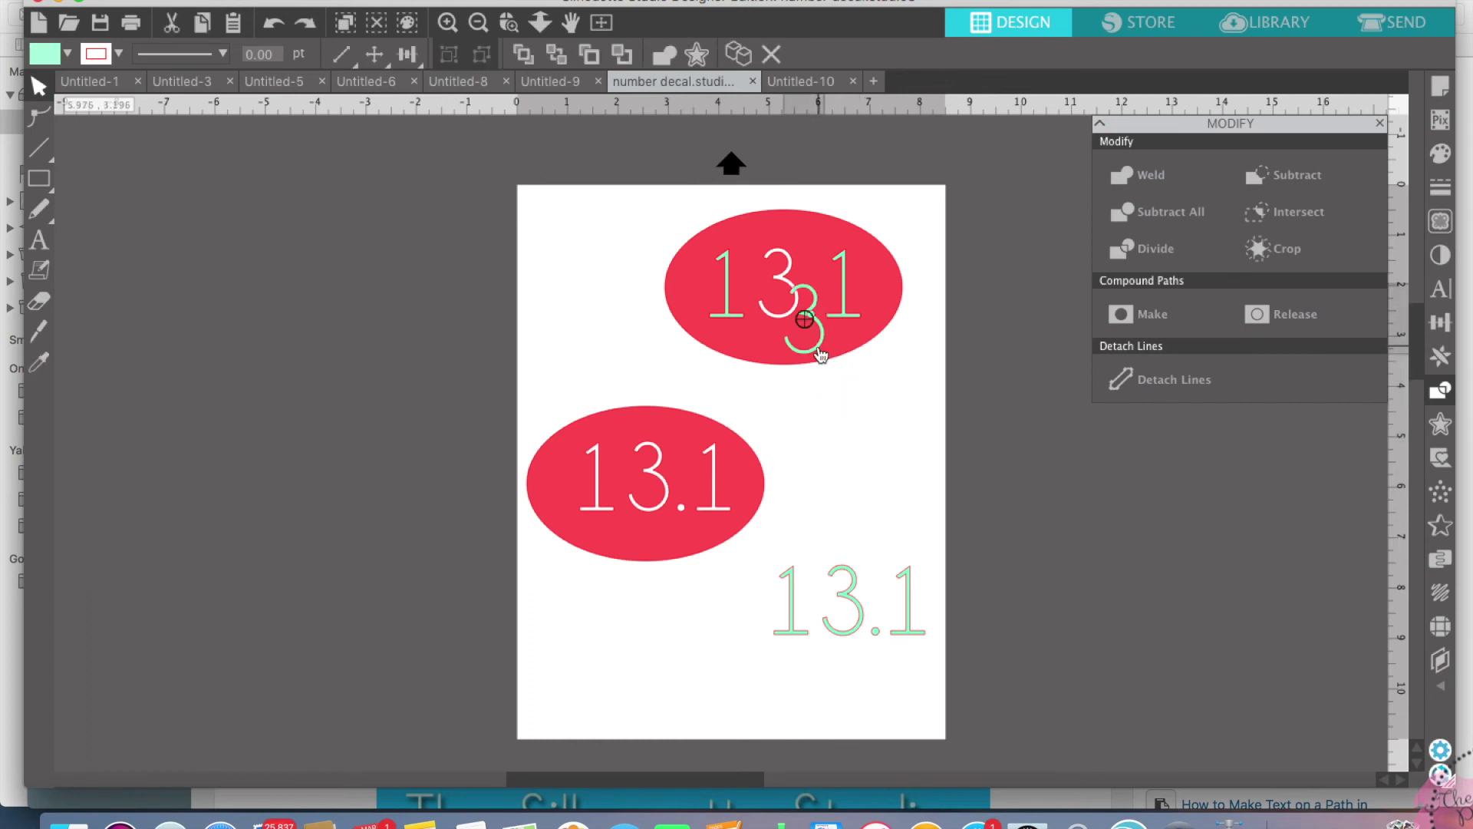
{"action": "key", "text": "super+z"}
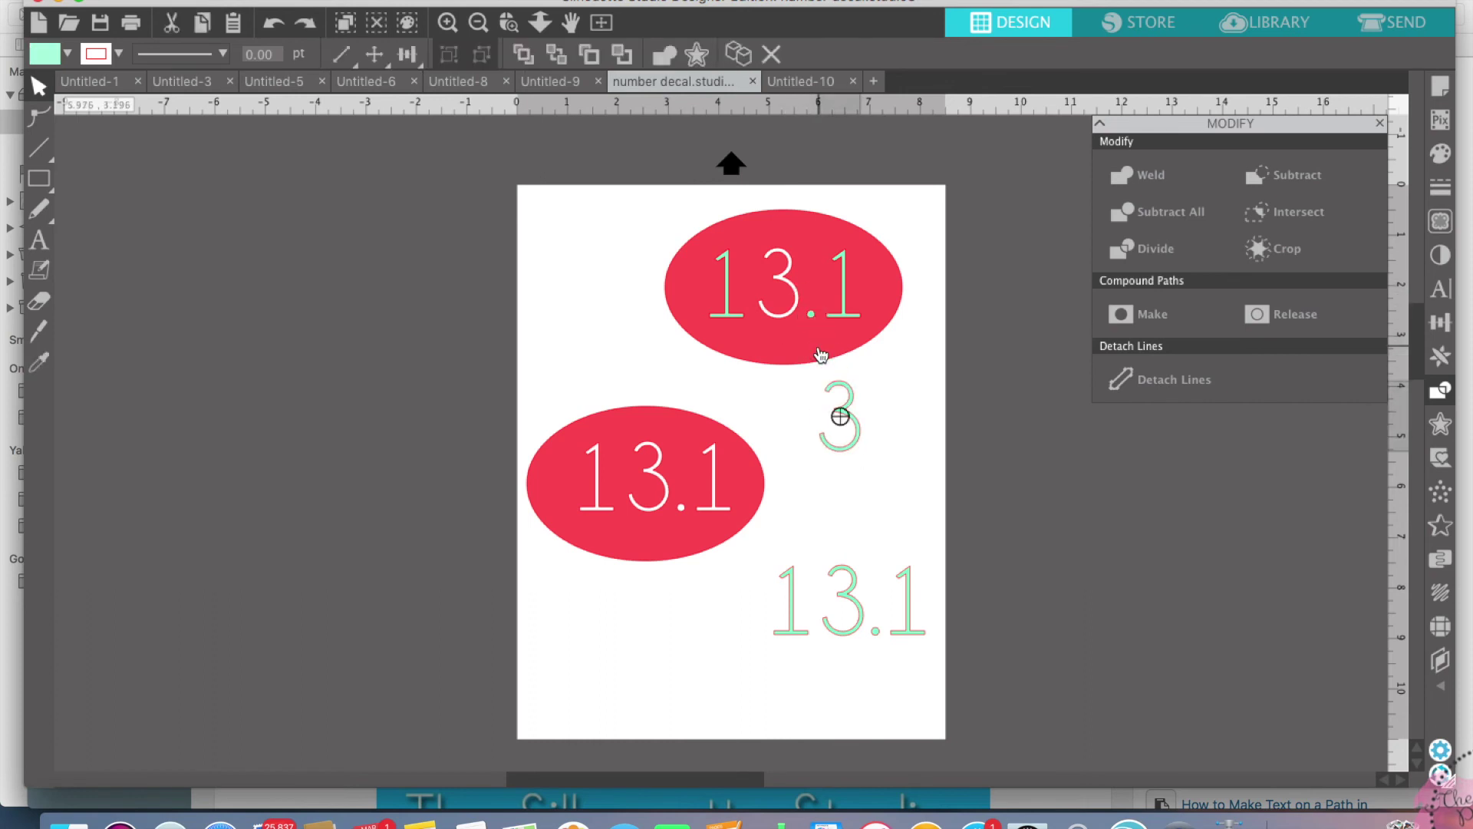
{"action": "key", "text": "super+z"}
{"action": "left_click", "coordinate": [727, 287]}
{"action": "left_click", "coordinate": [787, 292], "text": "shift"}
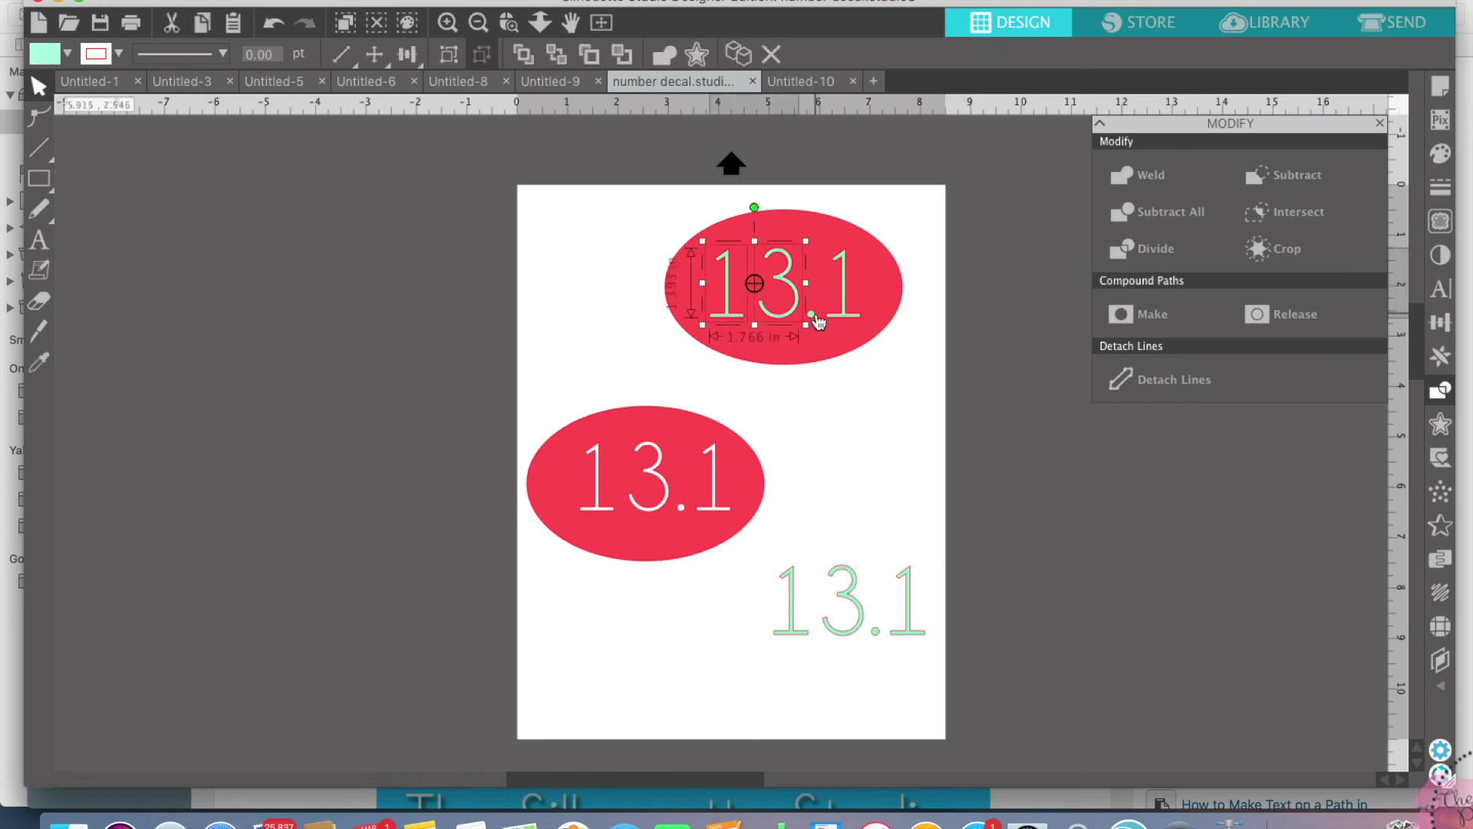
{"action": "left_click", "coordinate": [848, 312], "text": "shift"}
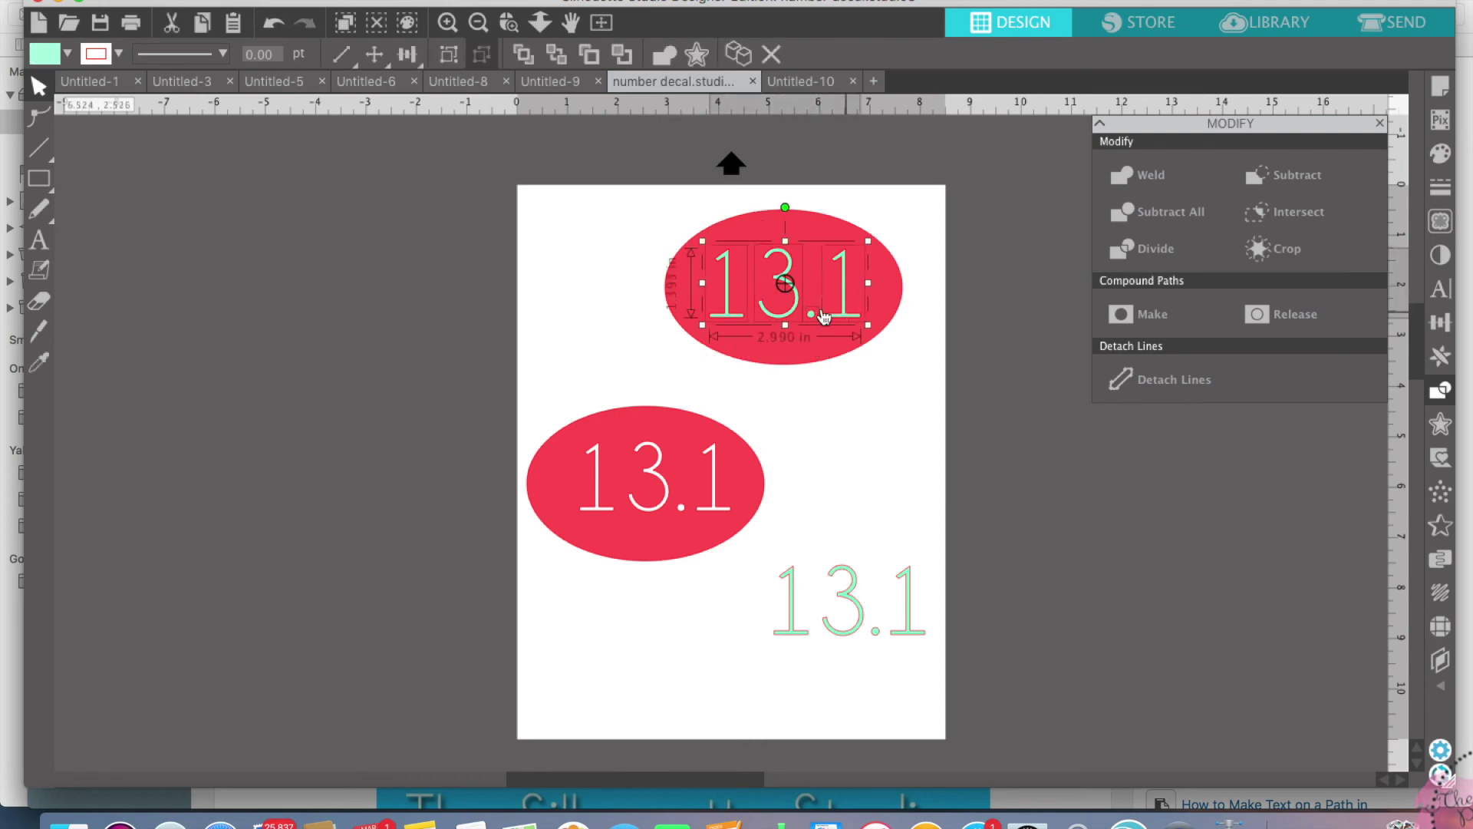
{"action": "right_click", "coordinate": [804, 313]}
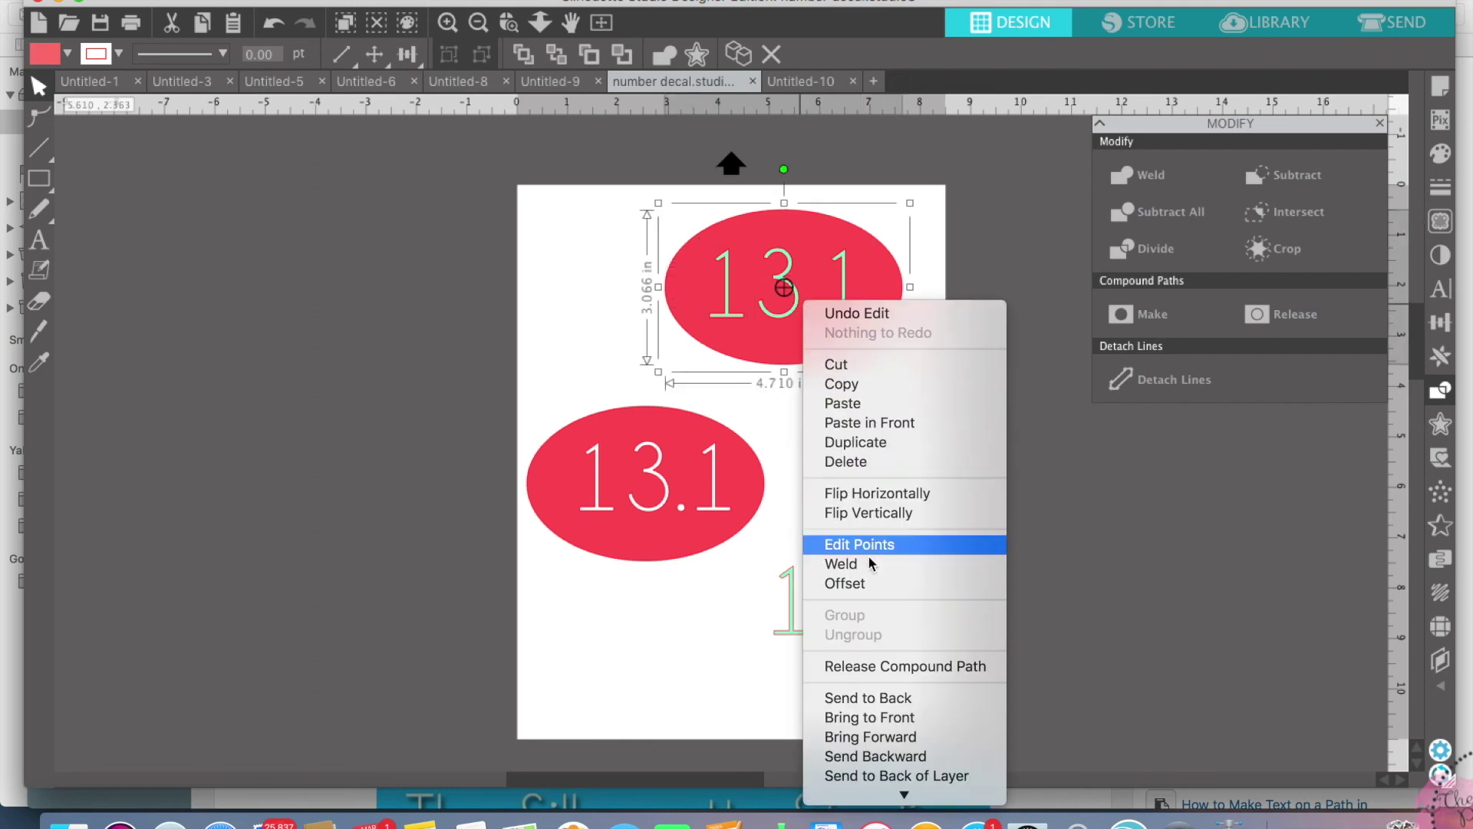
{"action": "left_click", "coordinate": [1086, 524]}
{"action": "left_click", "coordinate": [914, 468]}
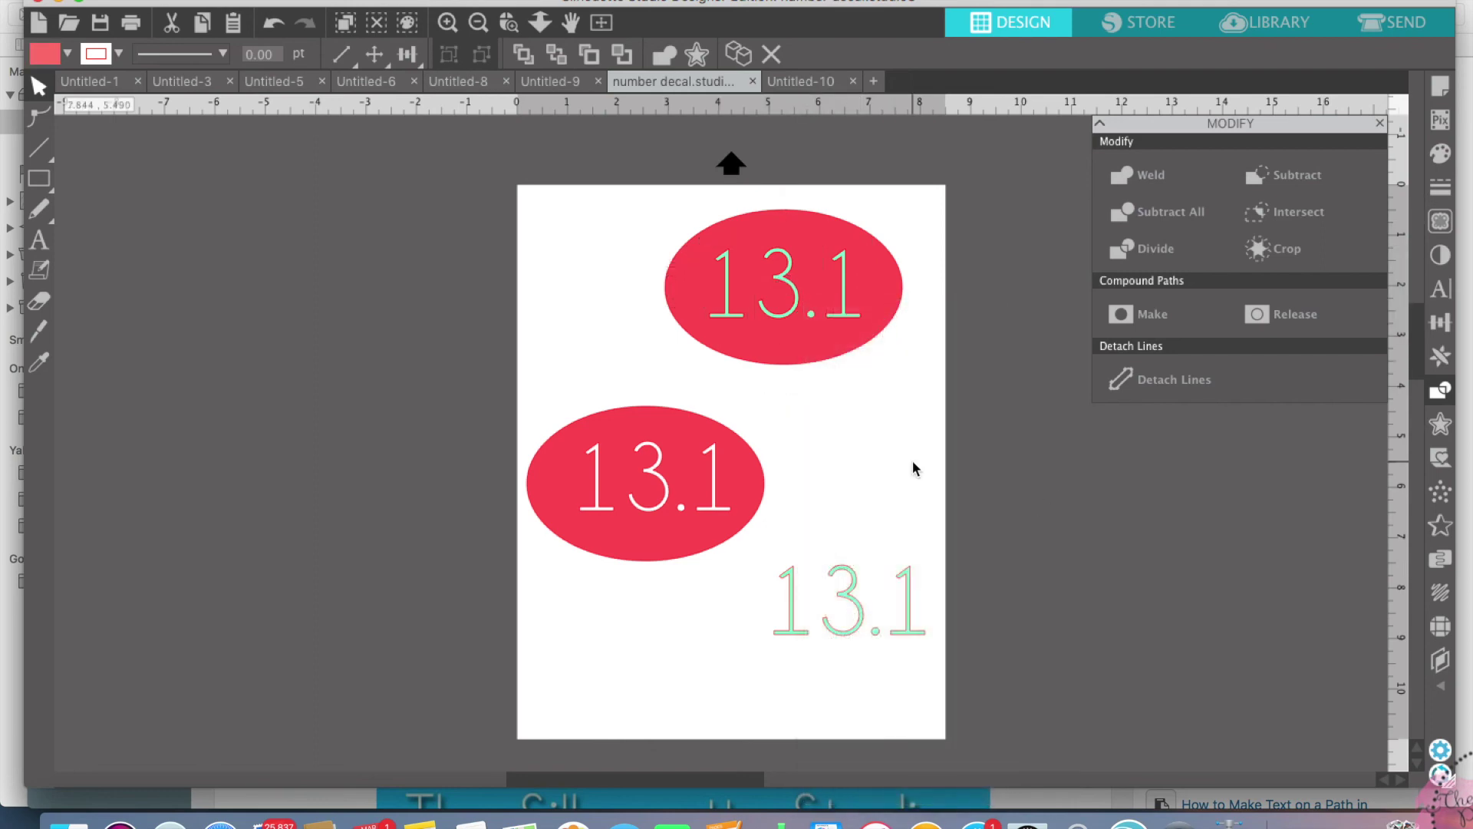
{"action": "left_click", "coordinate": [844, 295]}
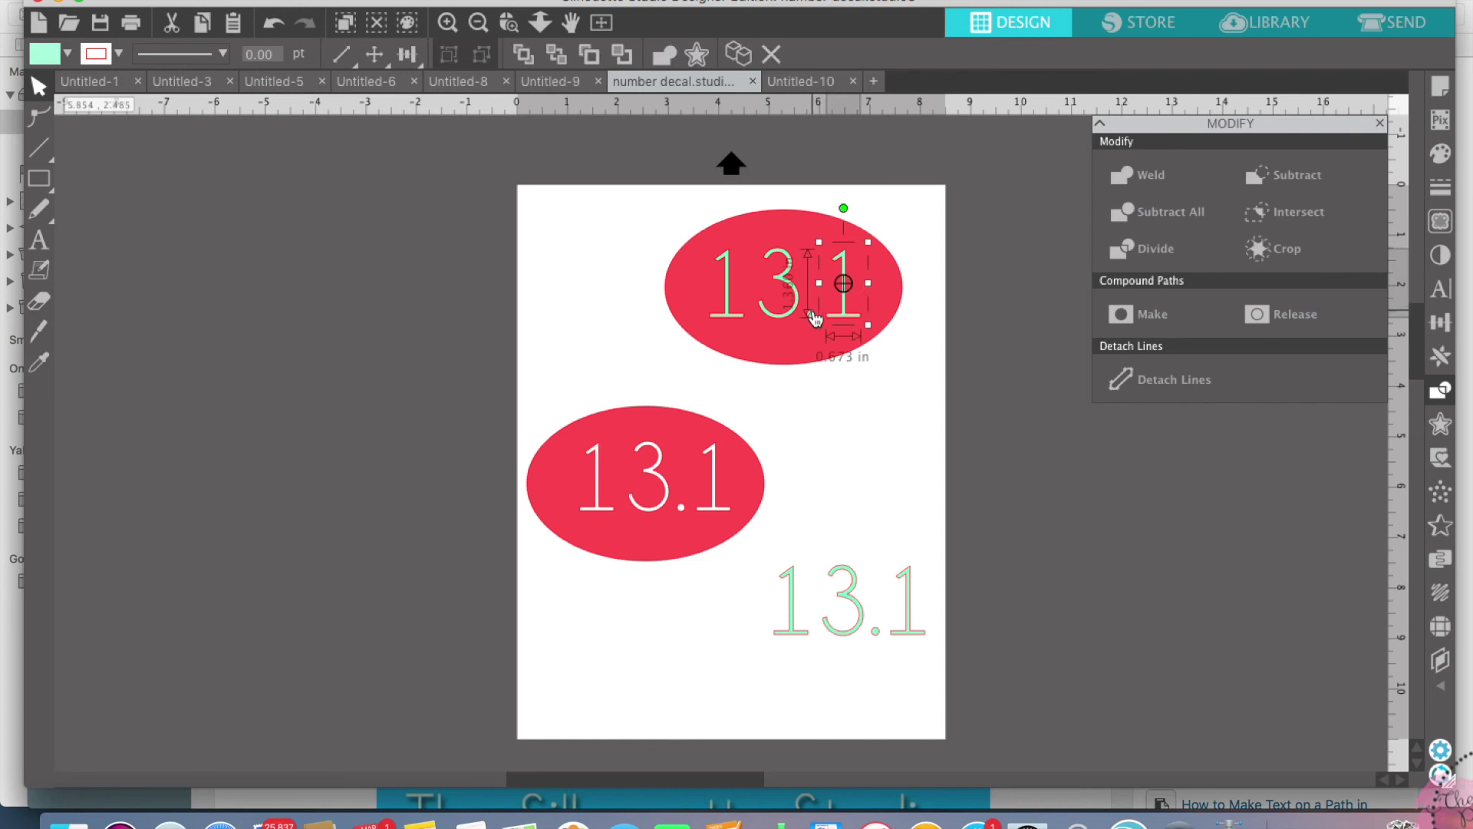
{"action": "left_click", "coordinate": [785, 310], "text": "shift"}
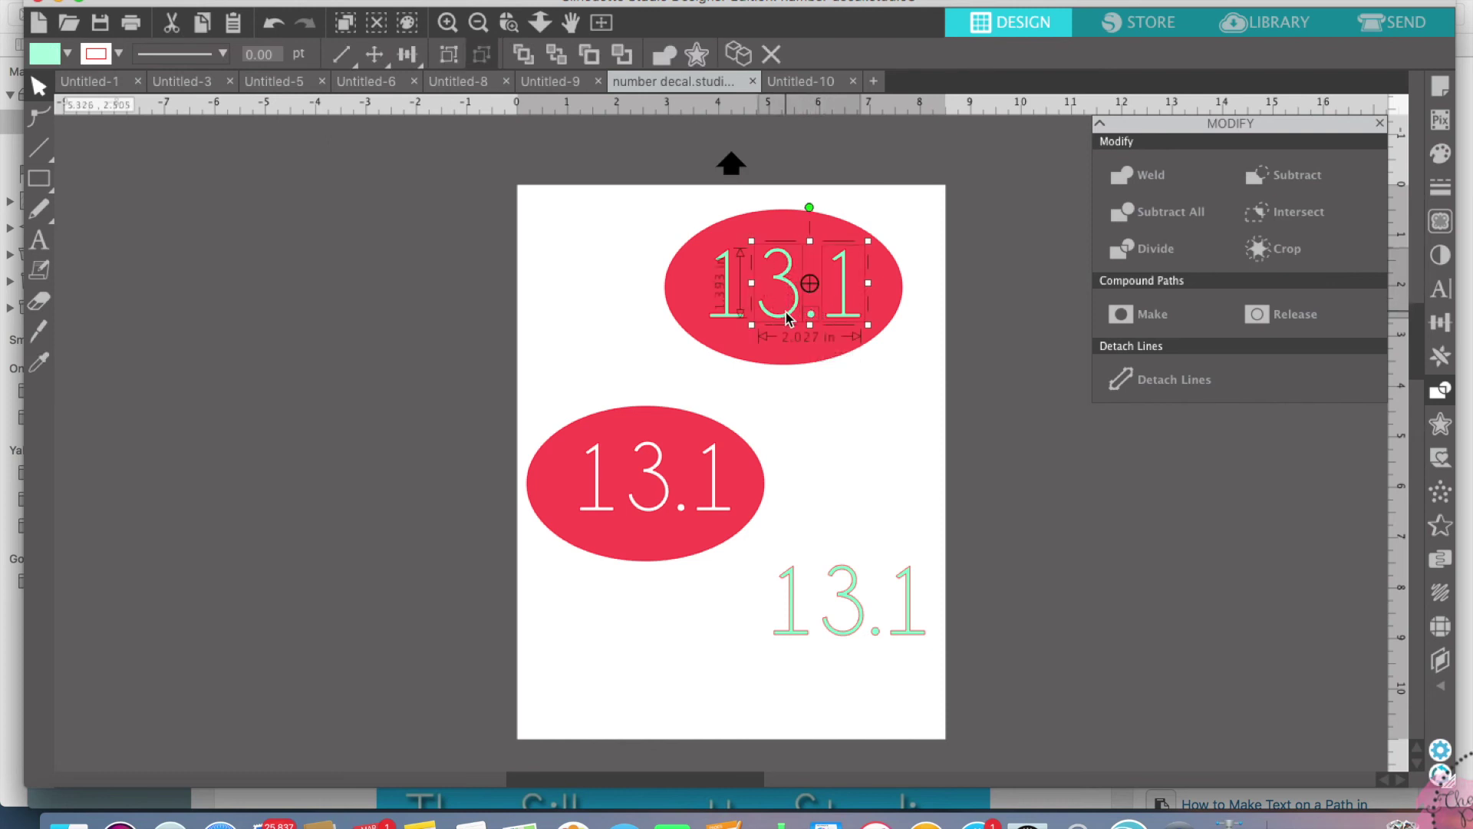
{"action": "left_click", "coordinate": [724, 311], "text": "shift"}
{"action": "right_click", "coordinate": [760, 297]}
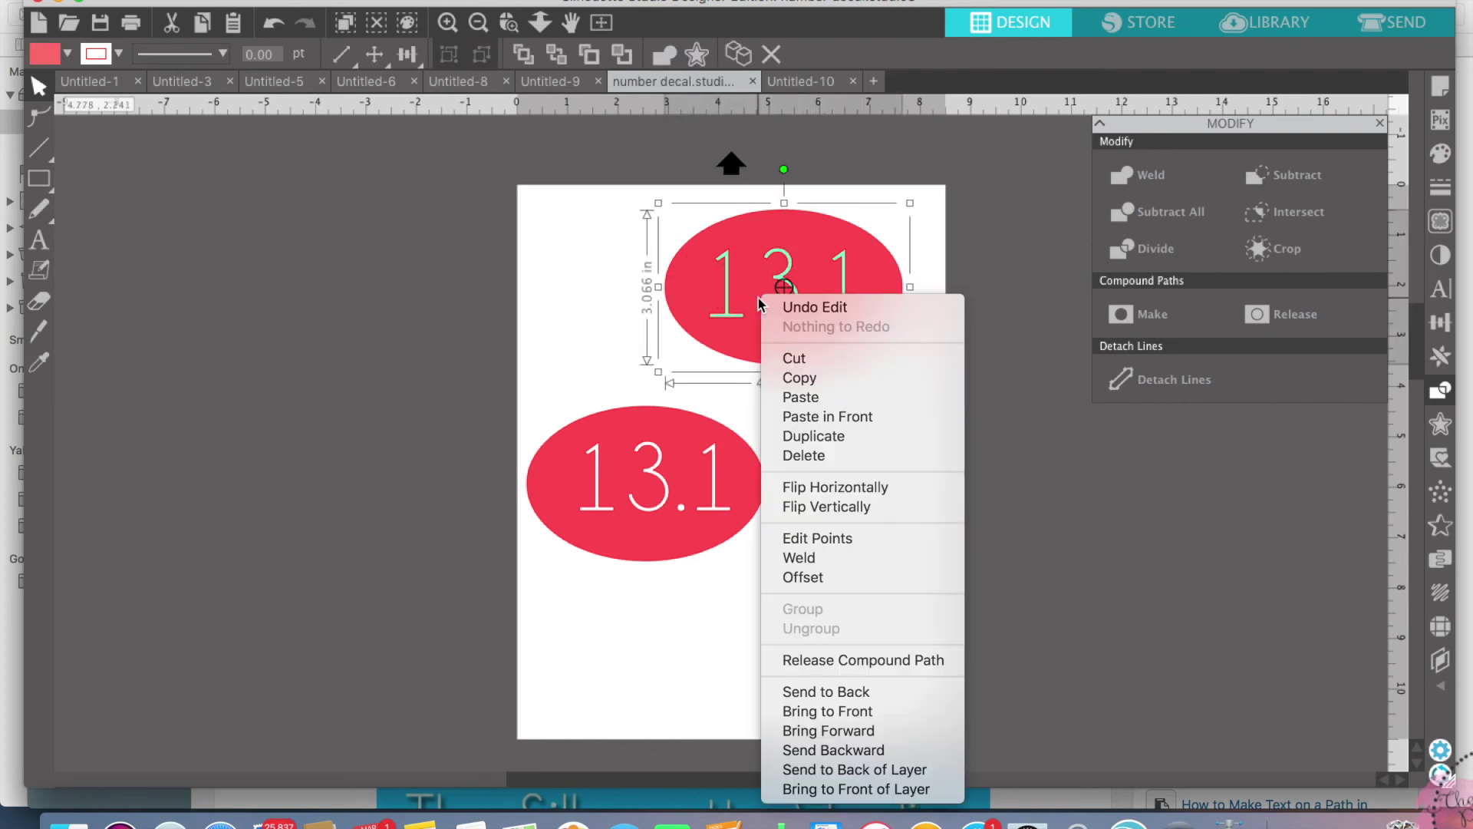
{"action": "left_click", "coordinate": [1037, 614]}
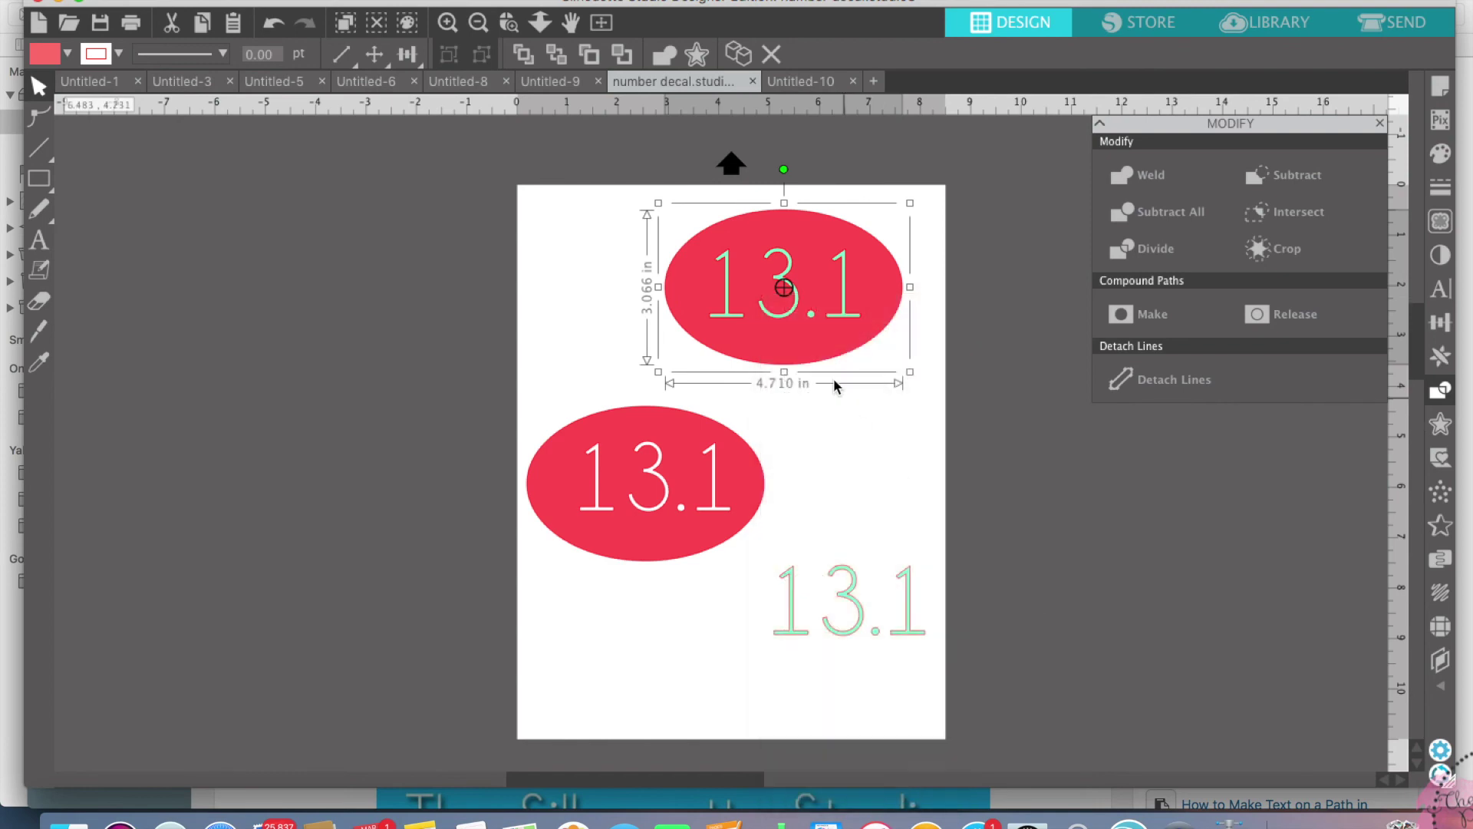
{"action": "left_click", "coordinate": [861, 450]}
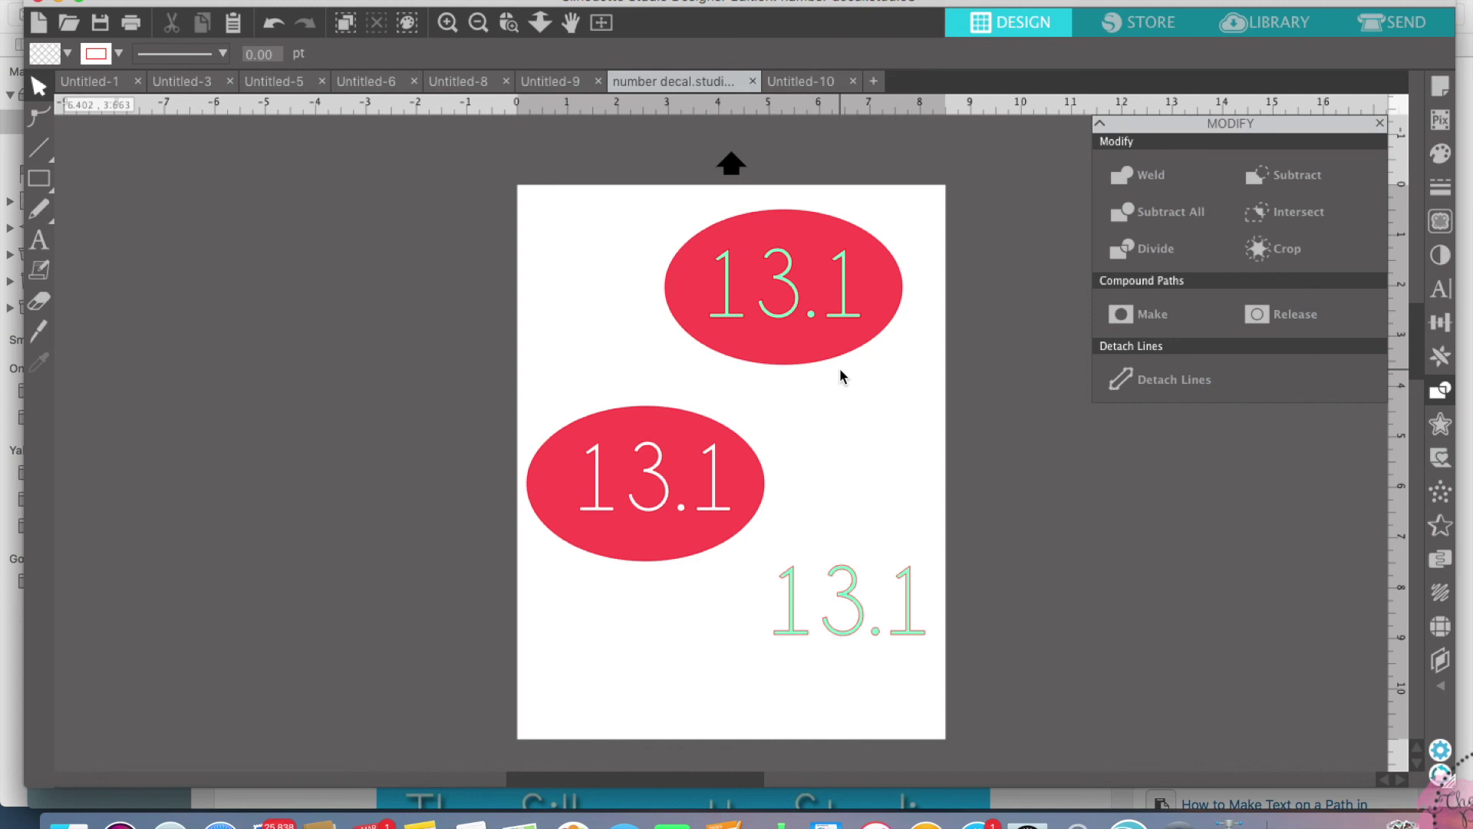
{"action": "left_click", "coordinate": [846, 318]}
{"action": "left_click", "coordinate": [811, 321], "text": "shift"}
{"action": "left_click", "coordinate": [770, 321], "text": "shift"}
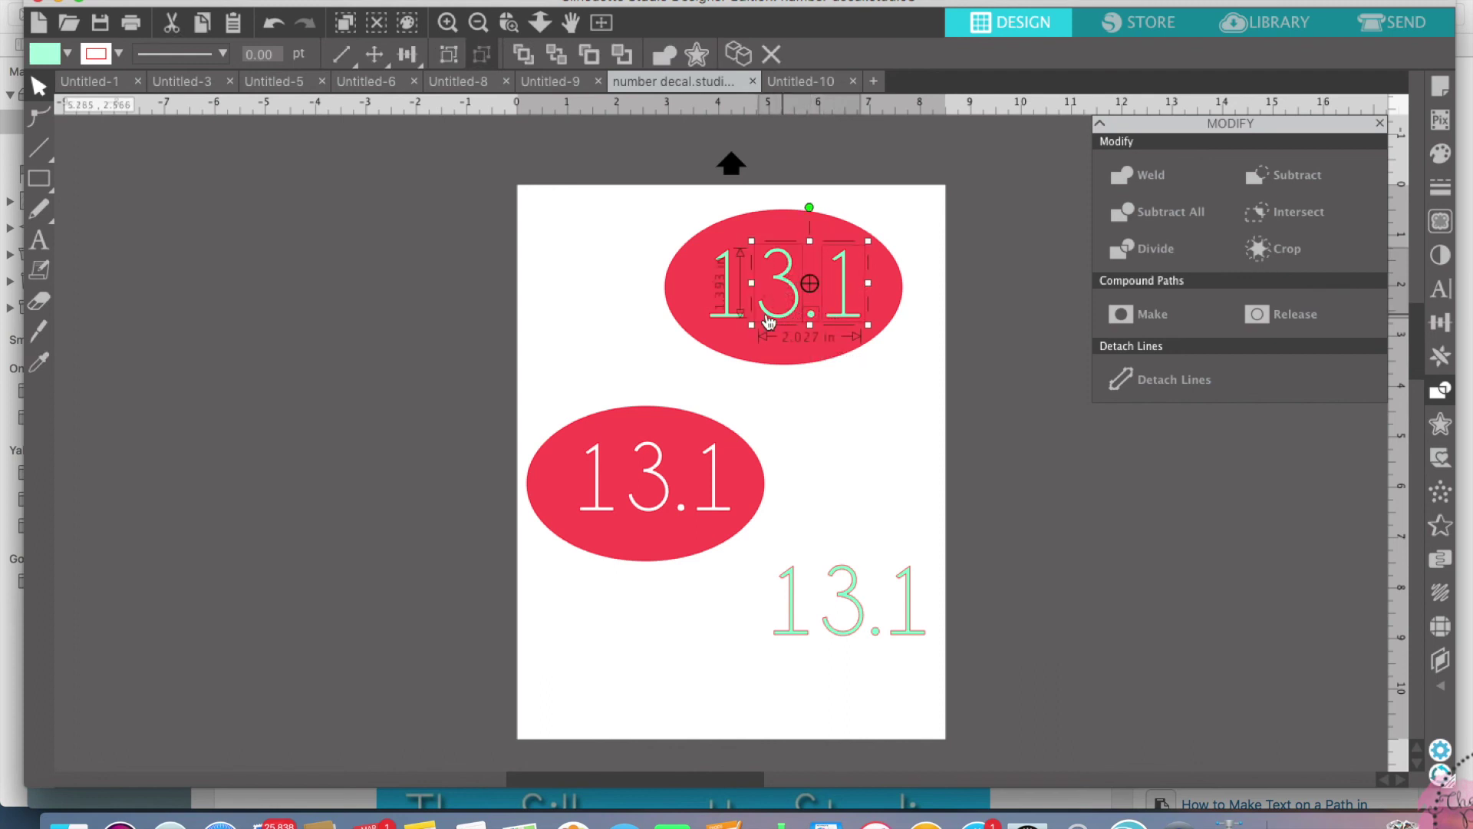
{"action": "left_click", "coordinate": [734, 317], "text": "shift"}
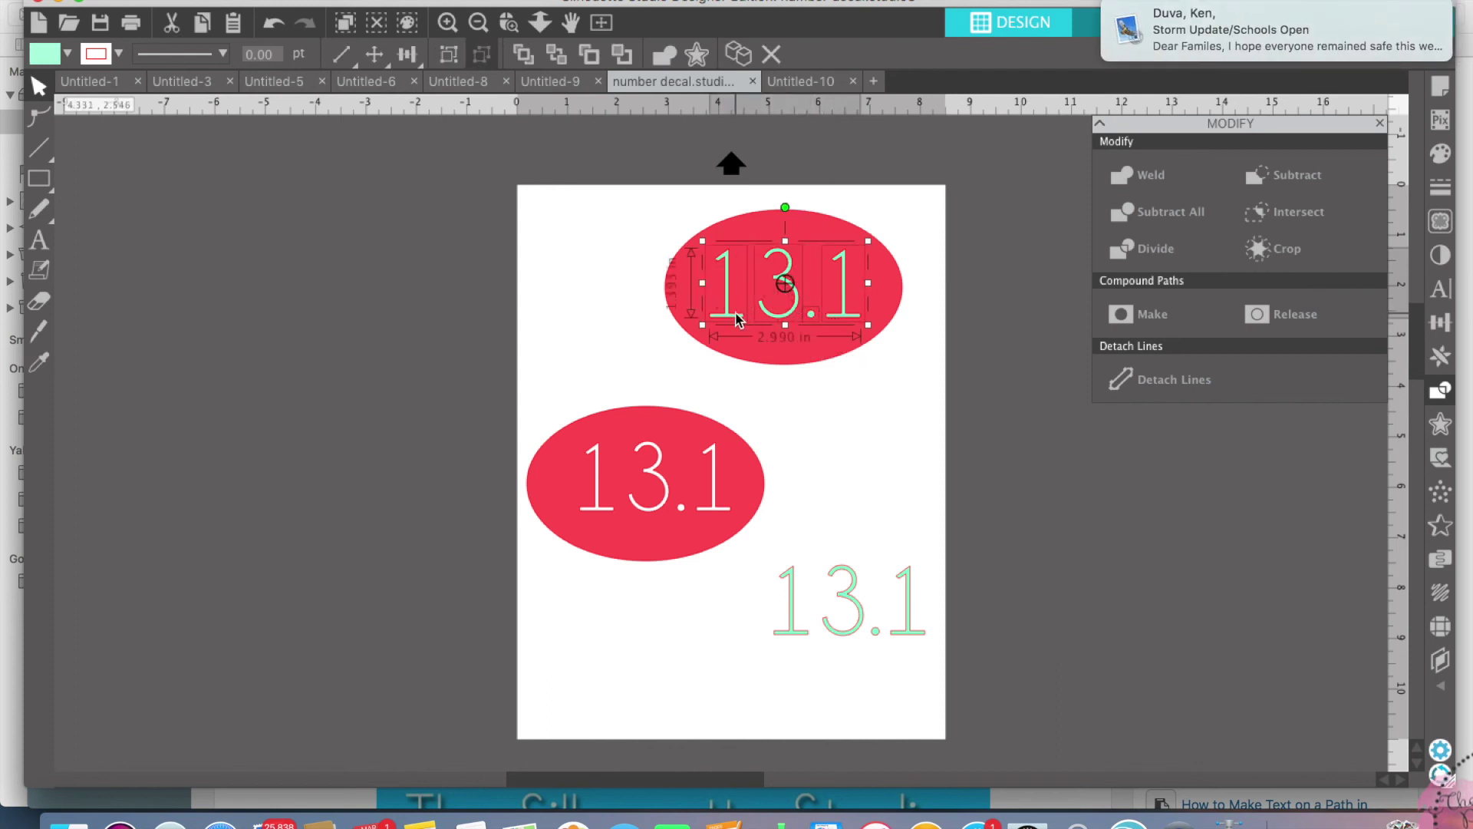
{"action": "right_click", "coordinate": [742, 300]}
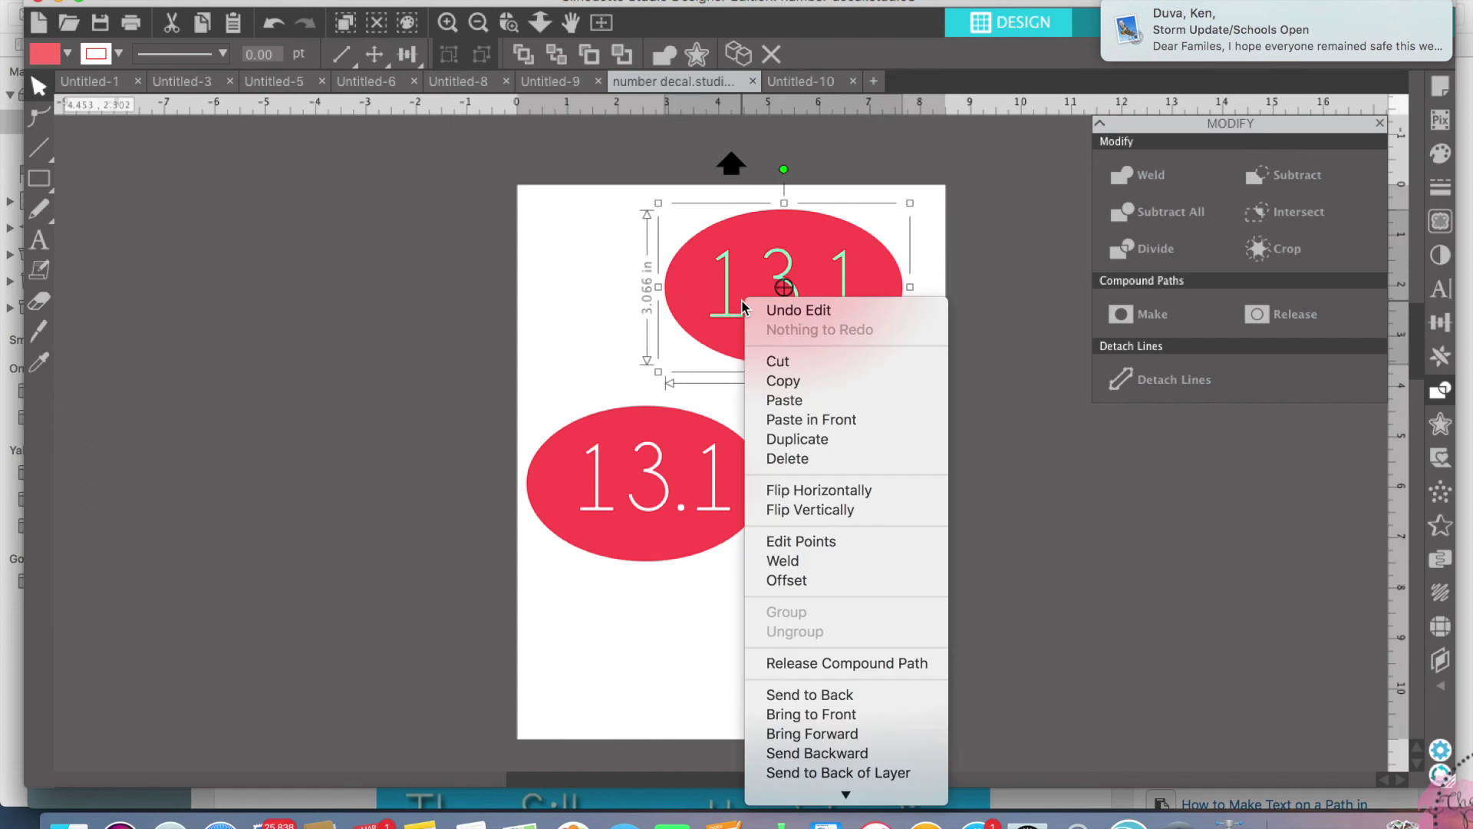
{"action": "left_click", "coordinate": [1020, 533]}
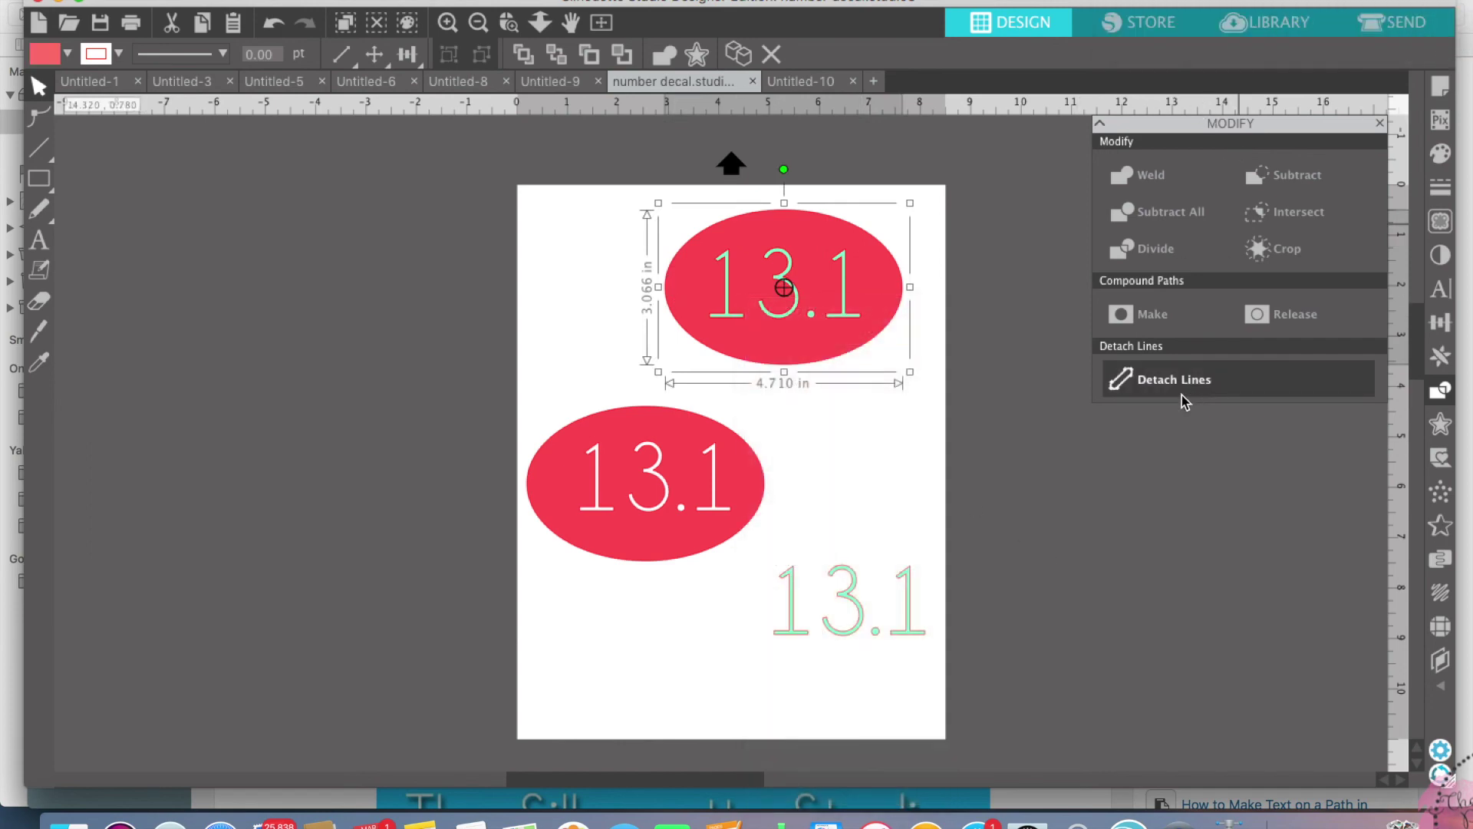
{"action": "left_click", "coordinate": [891, 431]}
Step: Move the divided green 1, decimal point, 3 and 1 out of the upper oval, lining them up as 13.1 below it
{"action": "left_click_drag", "start_coordinate": [847, 308], "coordinate": [902, 423]}
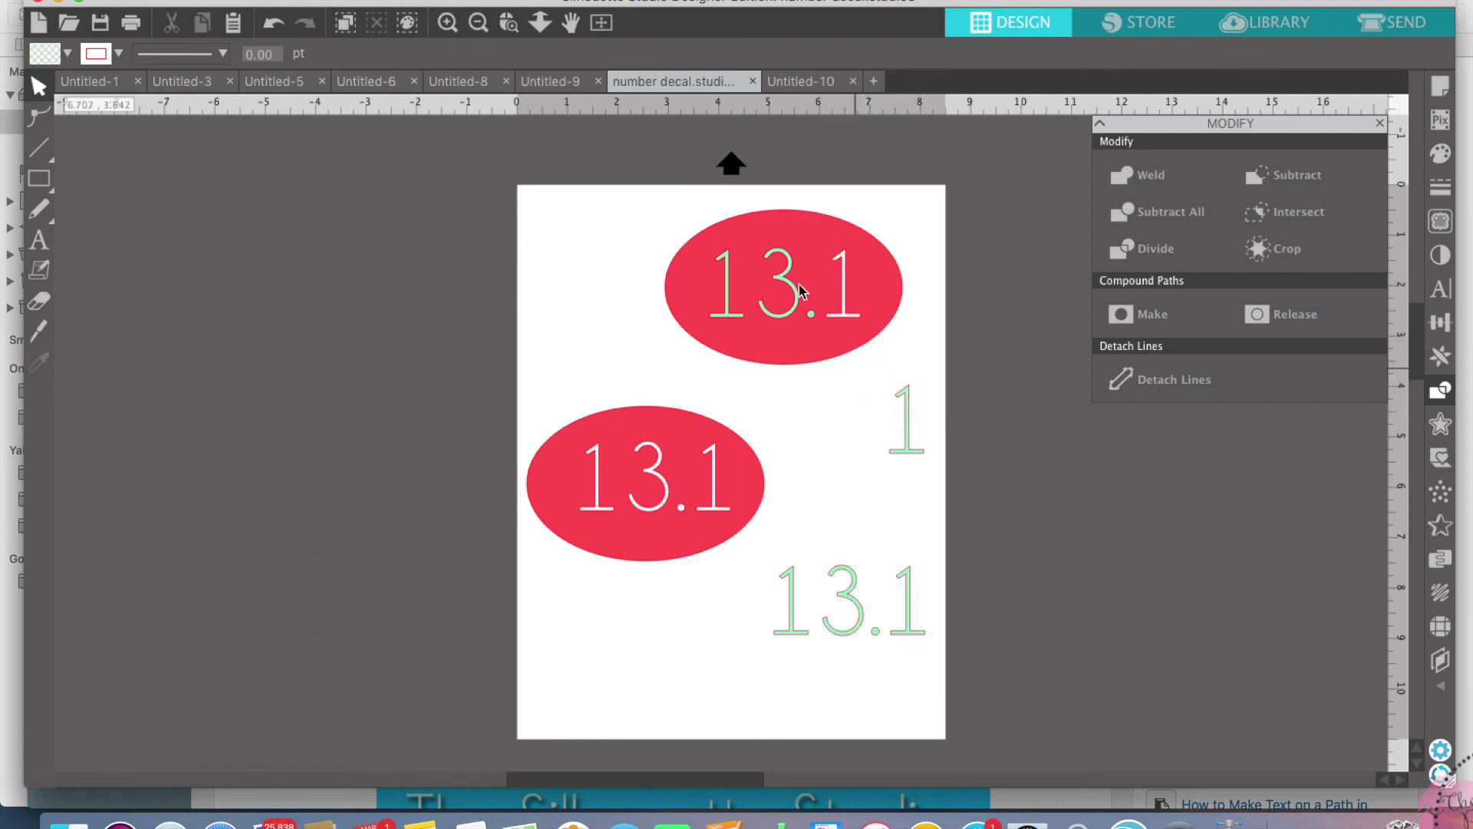
{"action": "left_click", "coordinate": [816, 320]}
{"action": "left_click_drag", "start_coordinate": [872, 445], "coordinate": [877, 450]}
{"action": "left_click", "coordinate": [821, 391]}
{"action": "left_click_drag", "start_coordinate": [777, 325], "coordinate": [833, 464]}
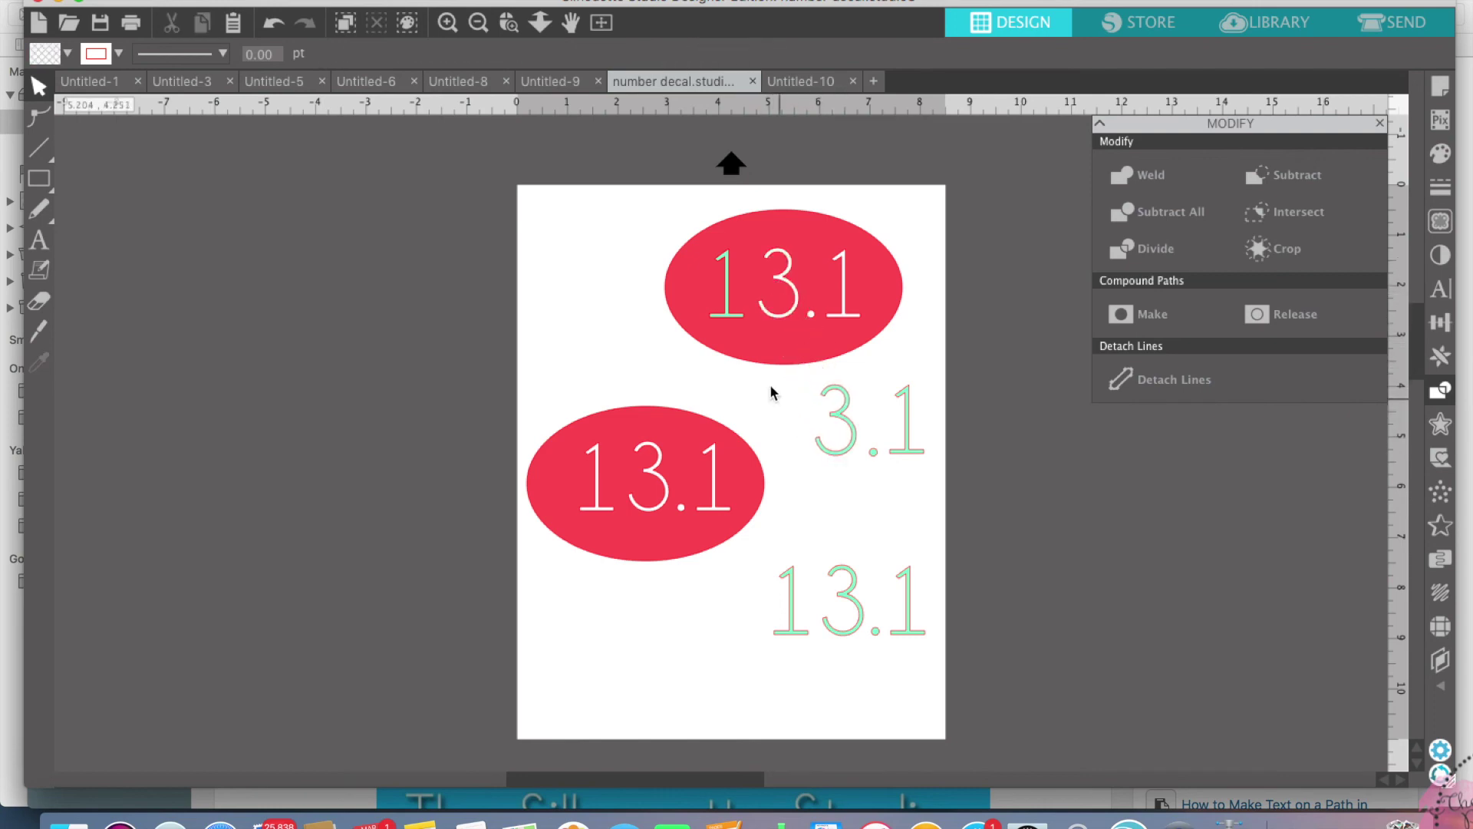
{"action": "left_click_drag", "start_coordinate": [729, 315], "coordinate": [793, 427]}
{"action": "left_click", "coordinate": [793, 440]}
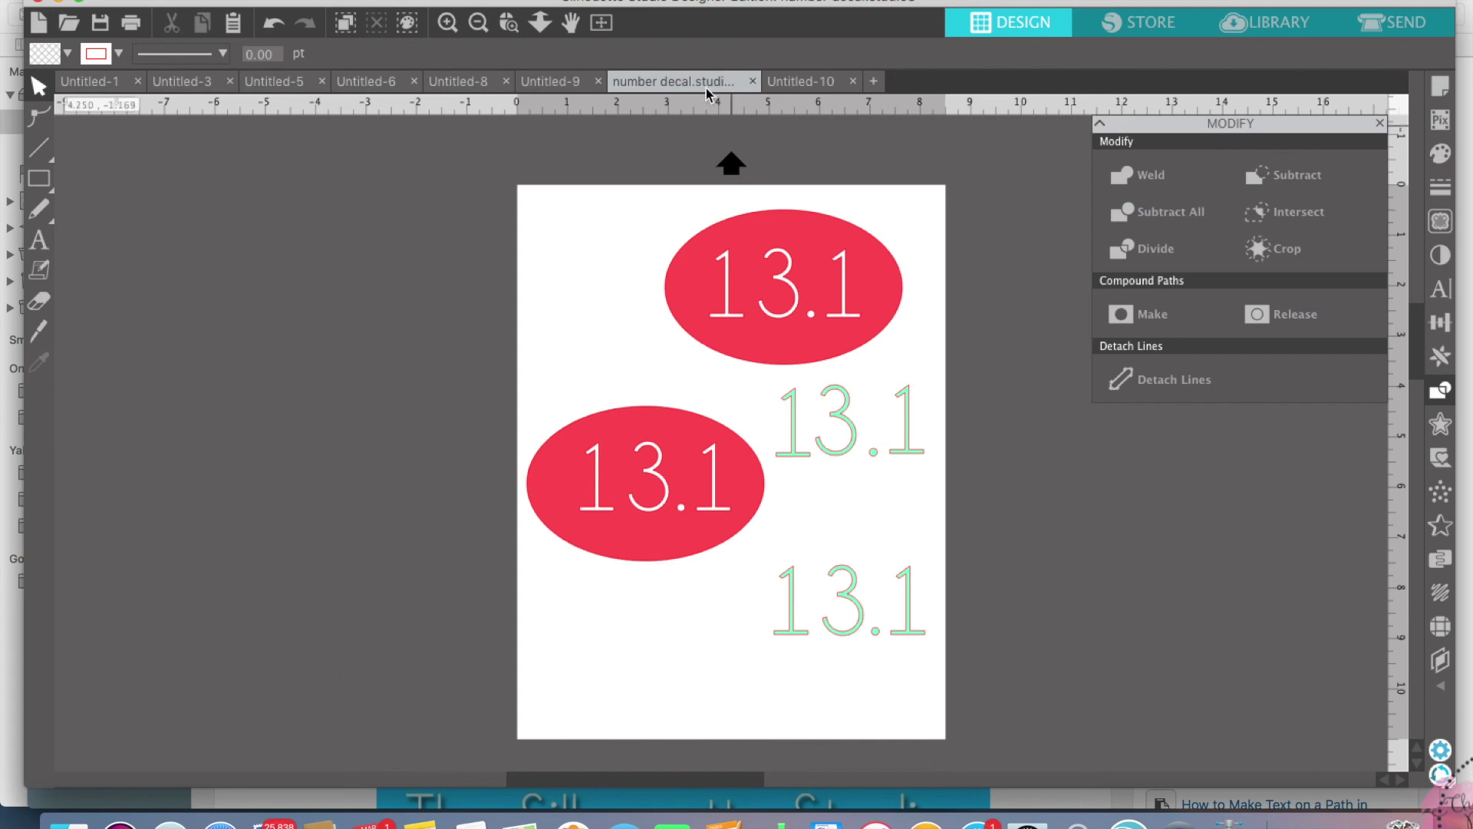
Step: Review the example documents from Untitled-1 through Untitled-10 one after another and return to the number decal document
{"action": "left_click", "coordinate": [99, 83]}
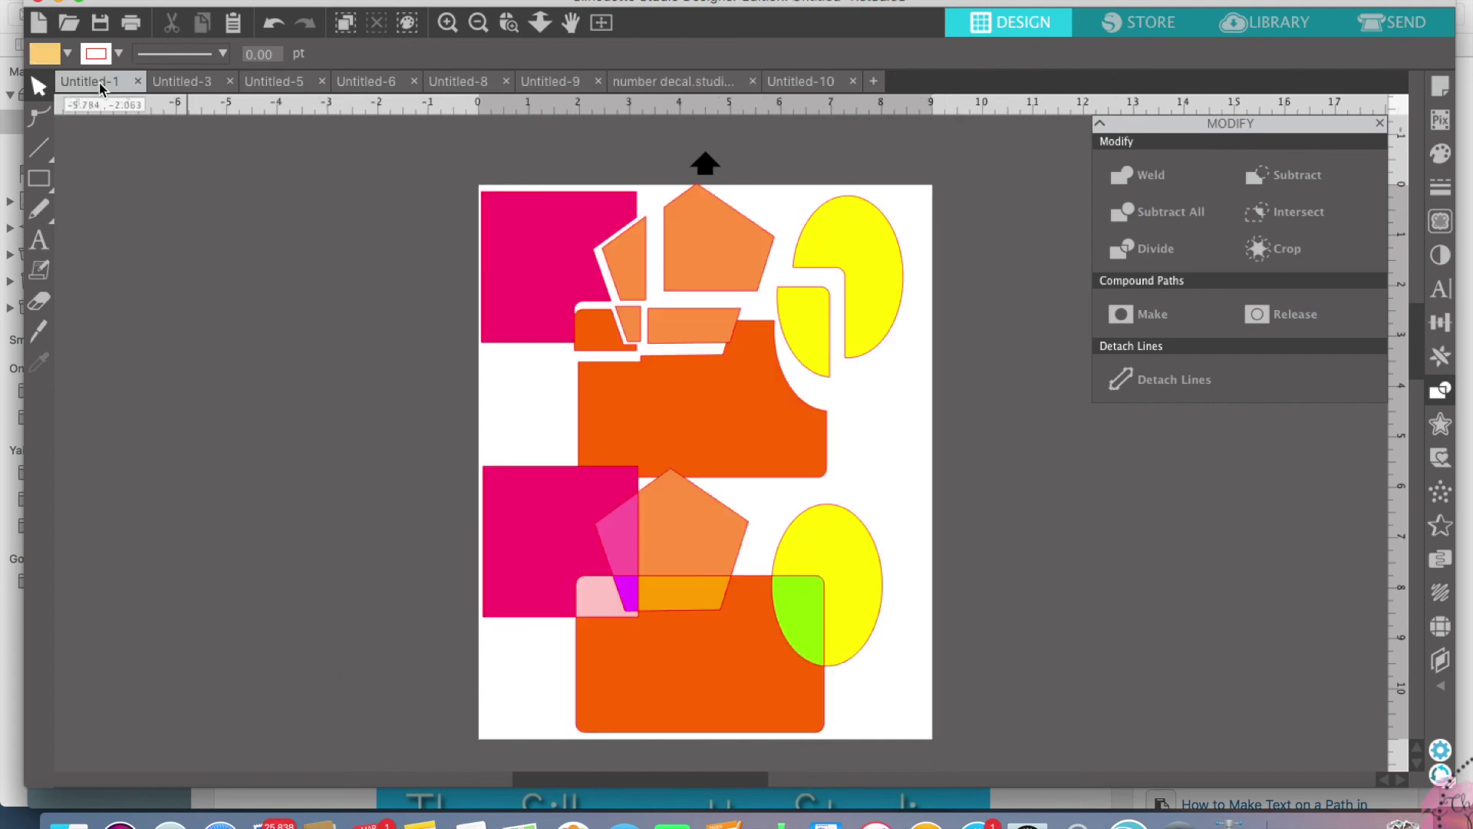
{"action": "left_click", "coordinate": [177, 80]}
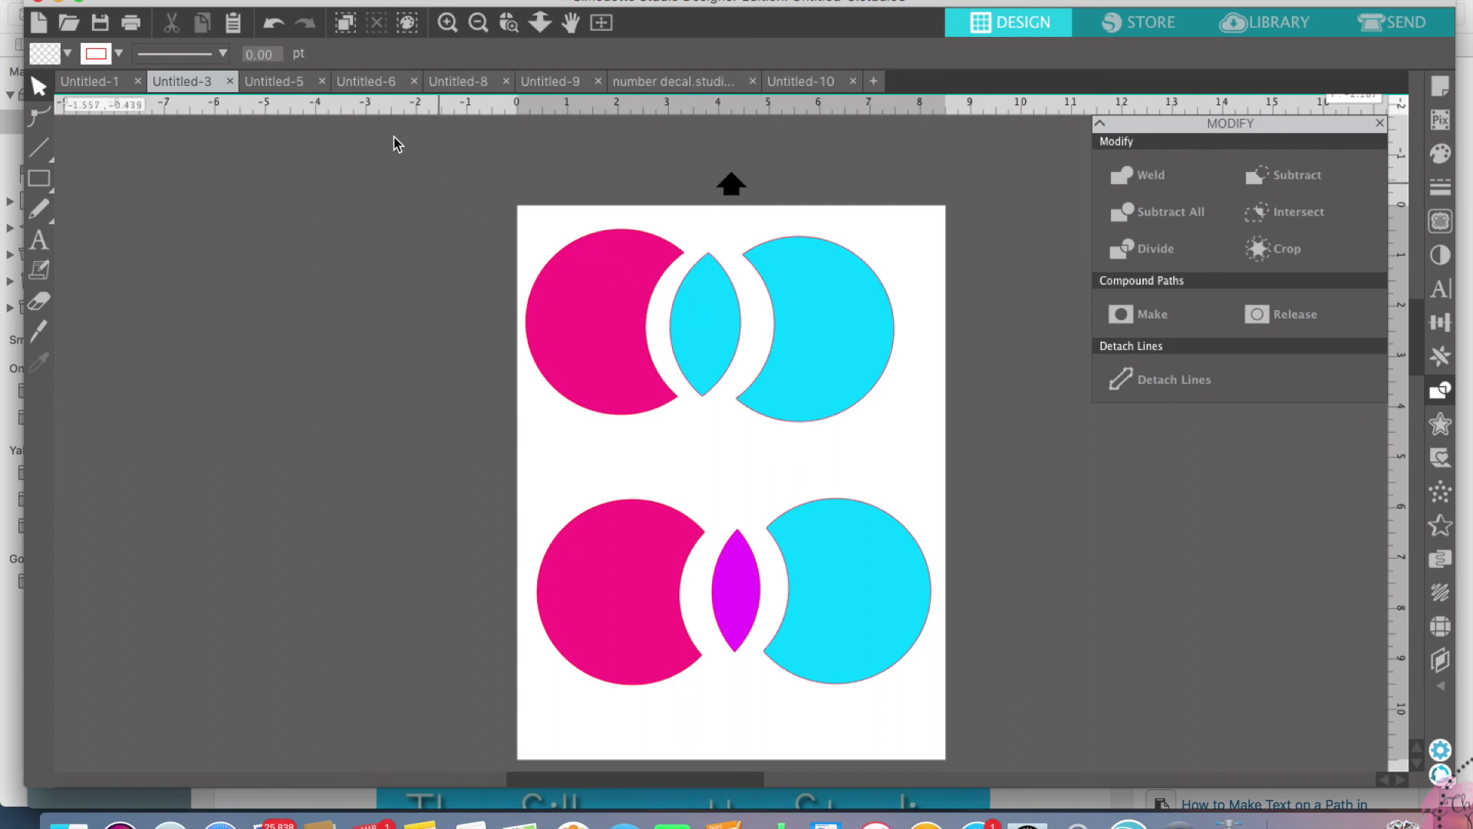
{"action": "left_click", "coordinate": [301, 82]}
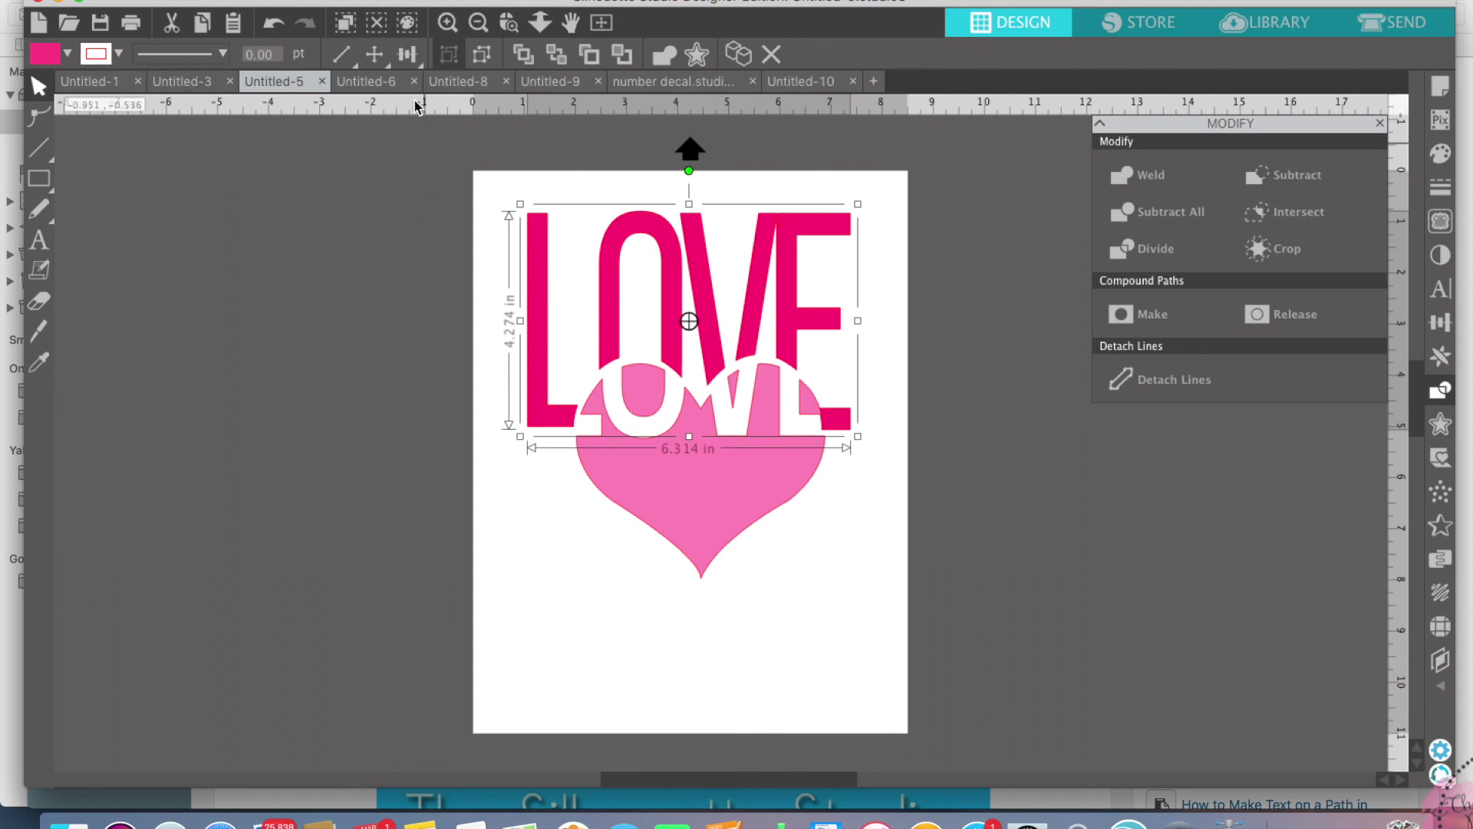
{"action": "left_click", "coordinate": [395, 82]}
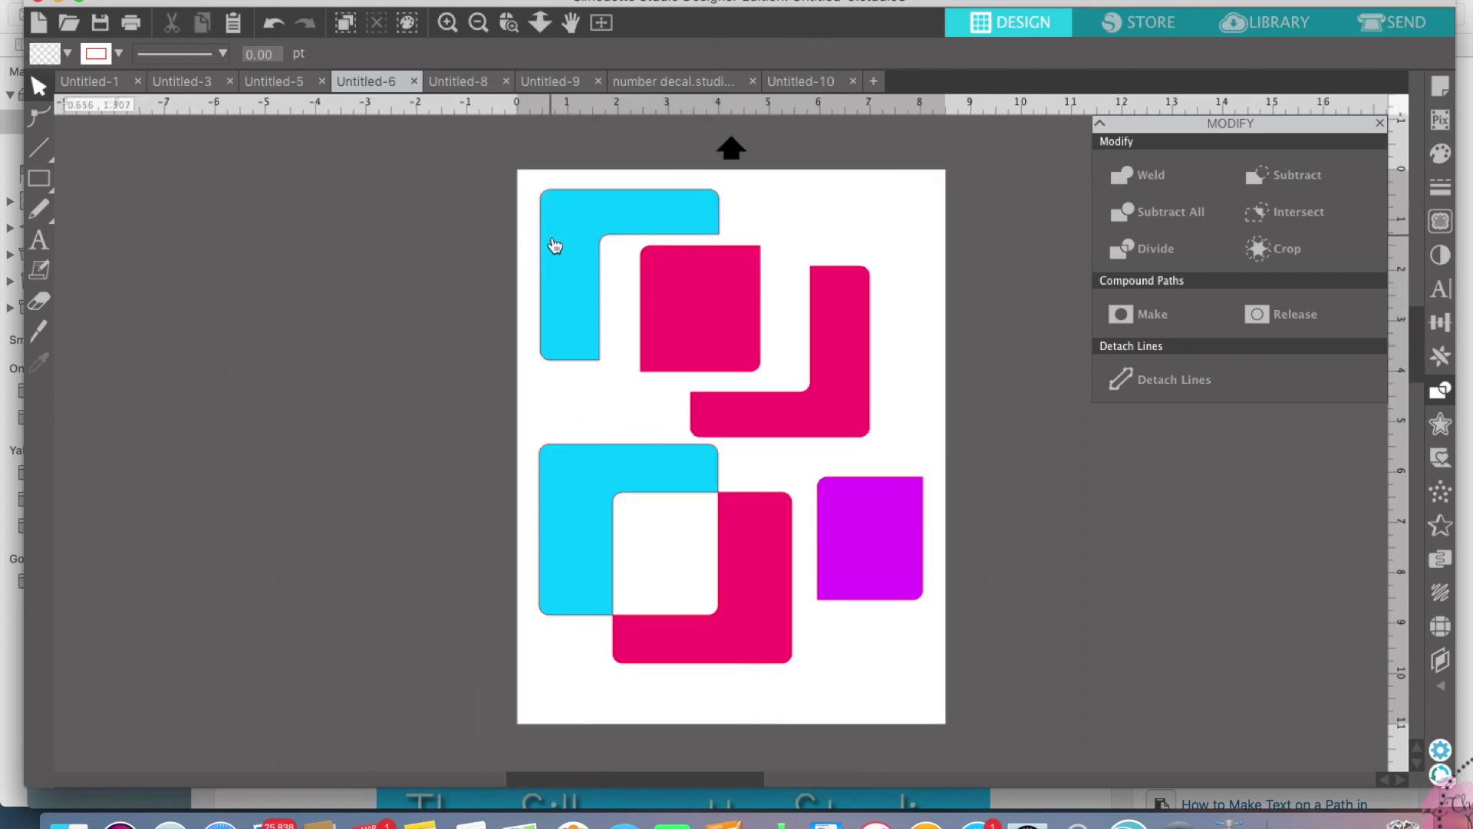
{"action": "left_click", "coordinate": [491, 83]}
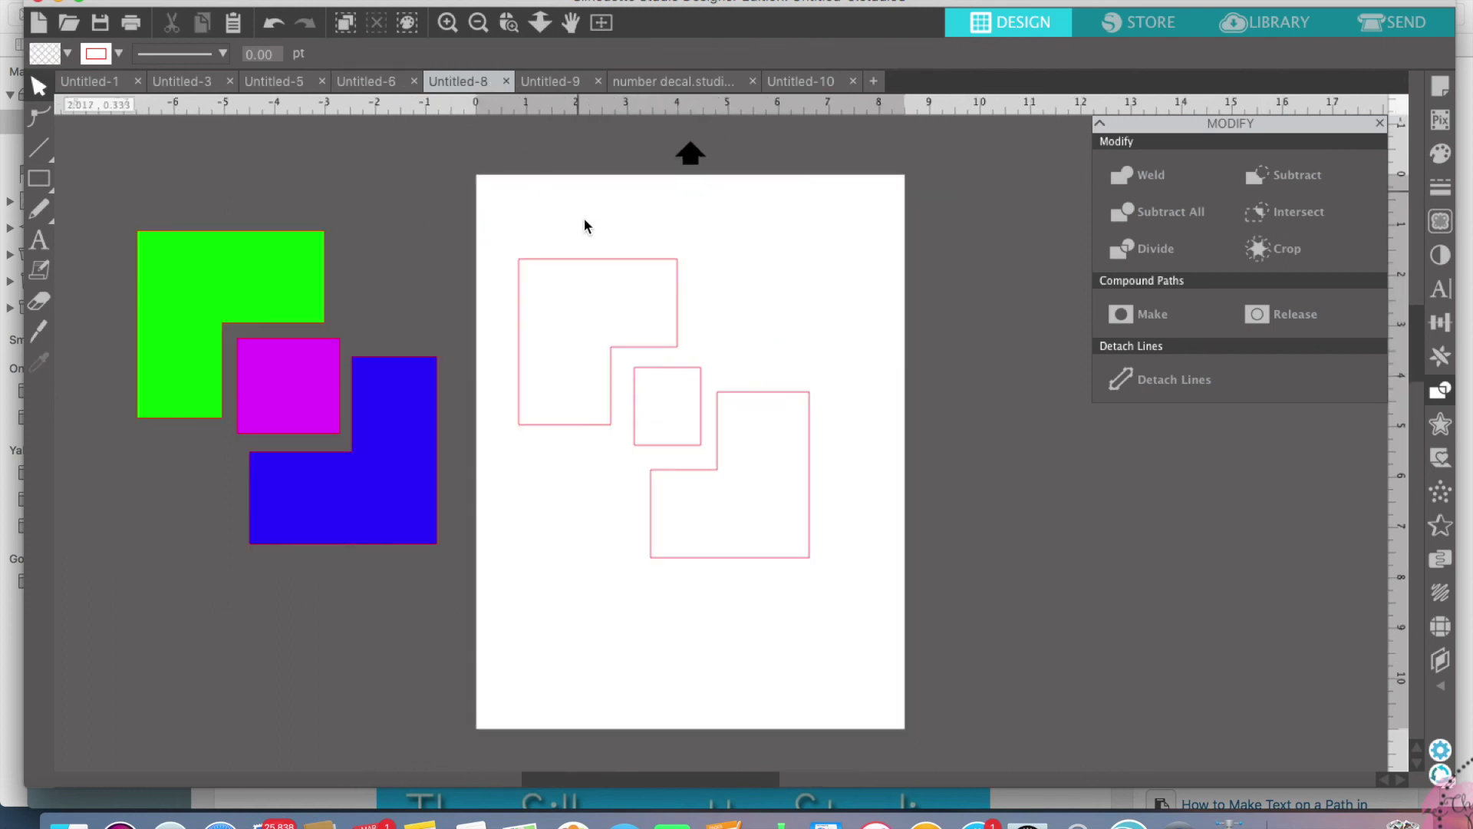
{"action": "left_click", "coordinate": [564, 83]}
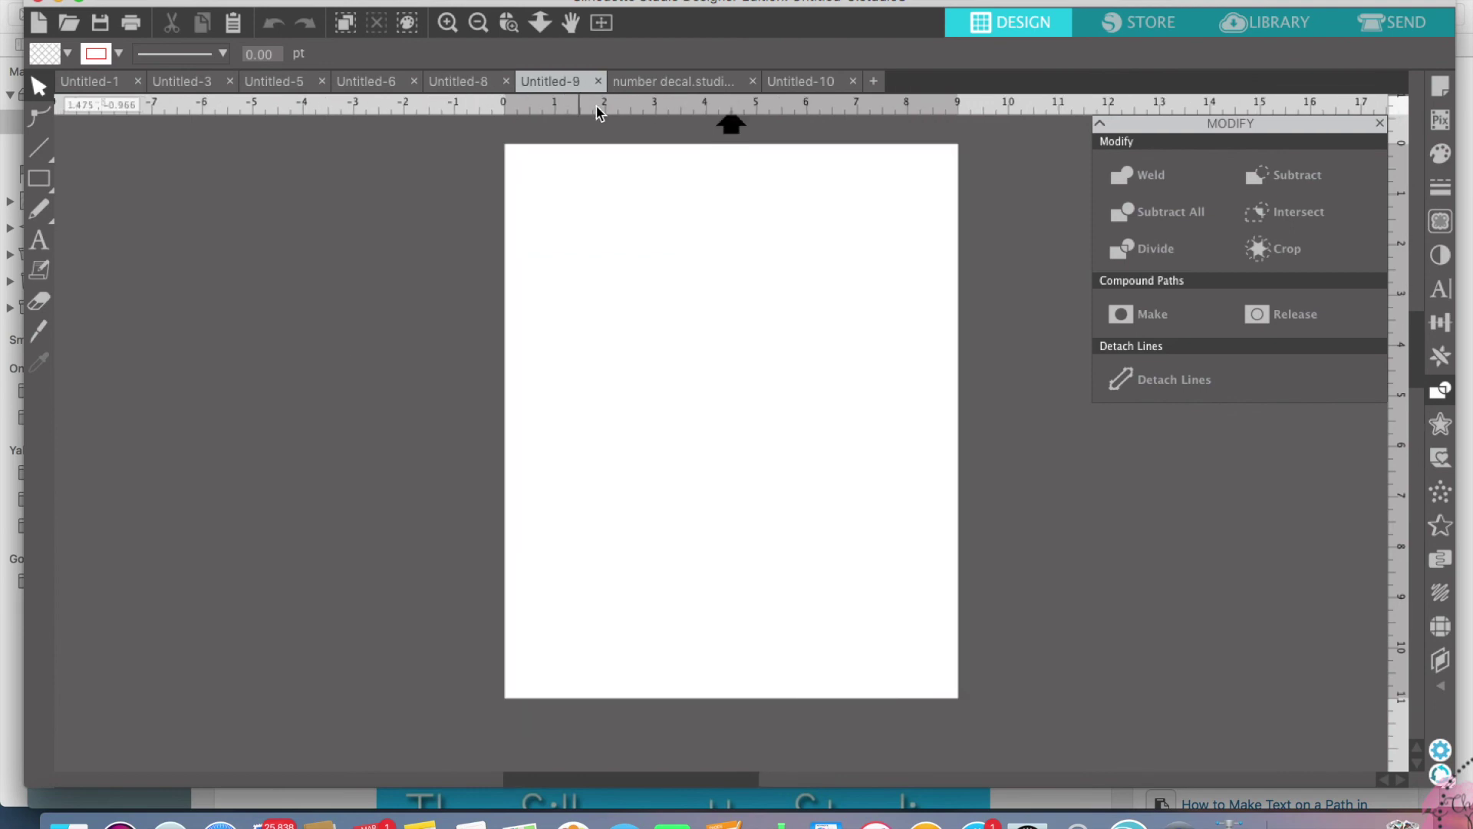
{"action": "left_click", "coordinate": [652, 83]}
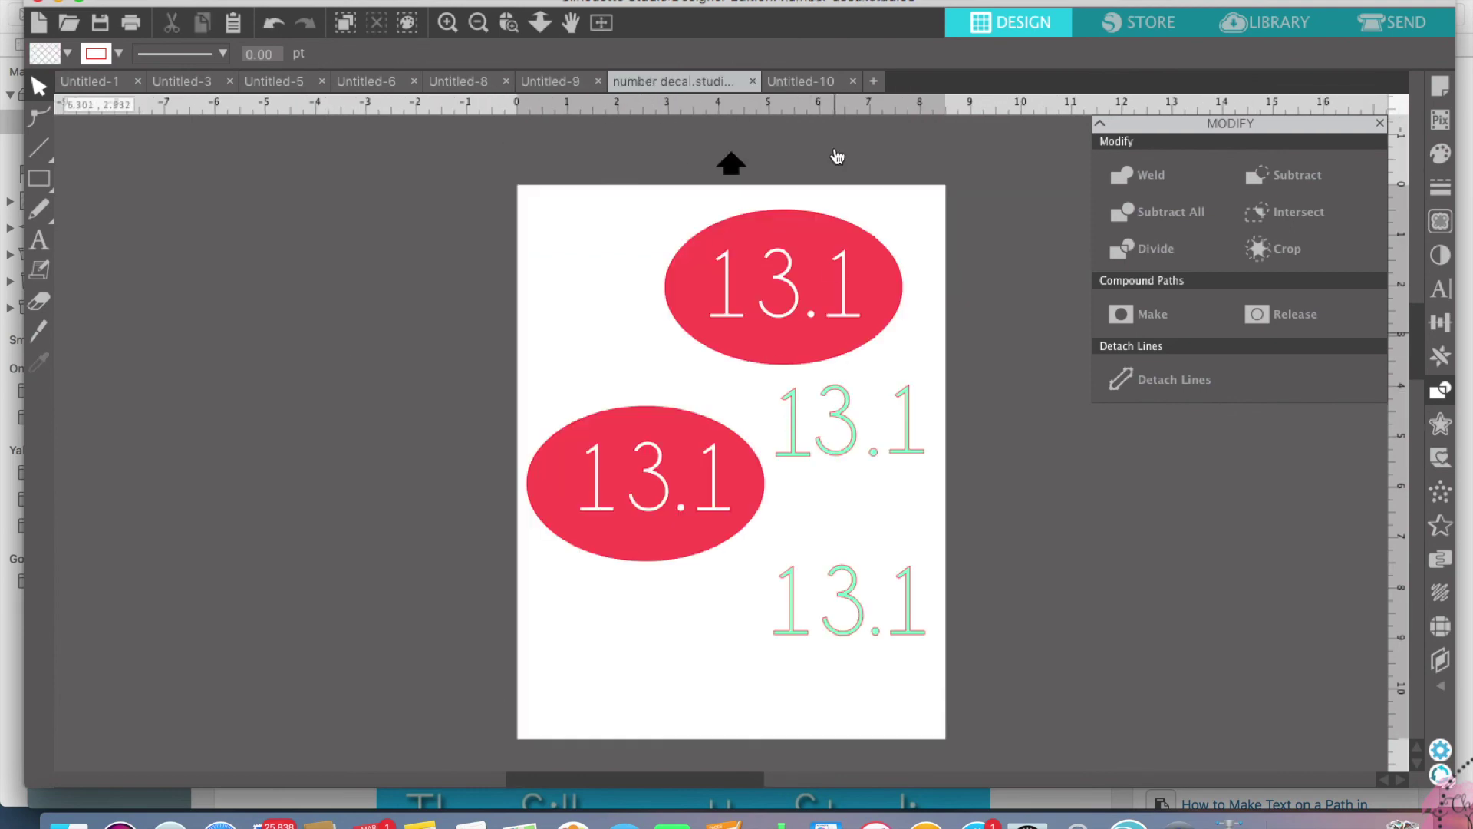
{"action": "left_click", "coordinate": [827, 82]}
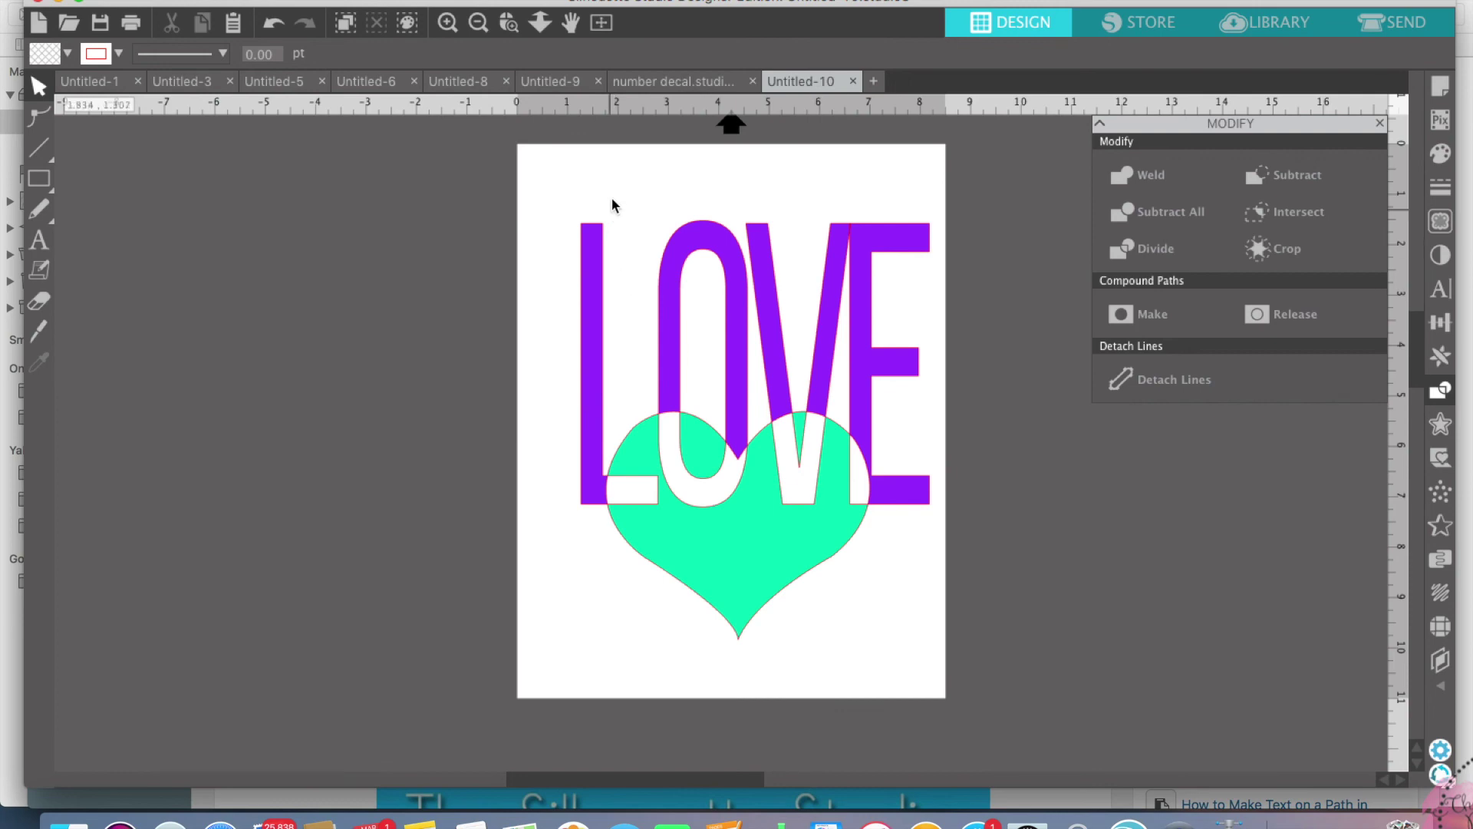
{"action": "left_click", "coordinate": [693, 83]}
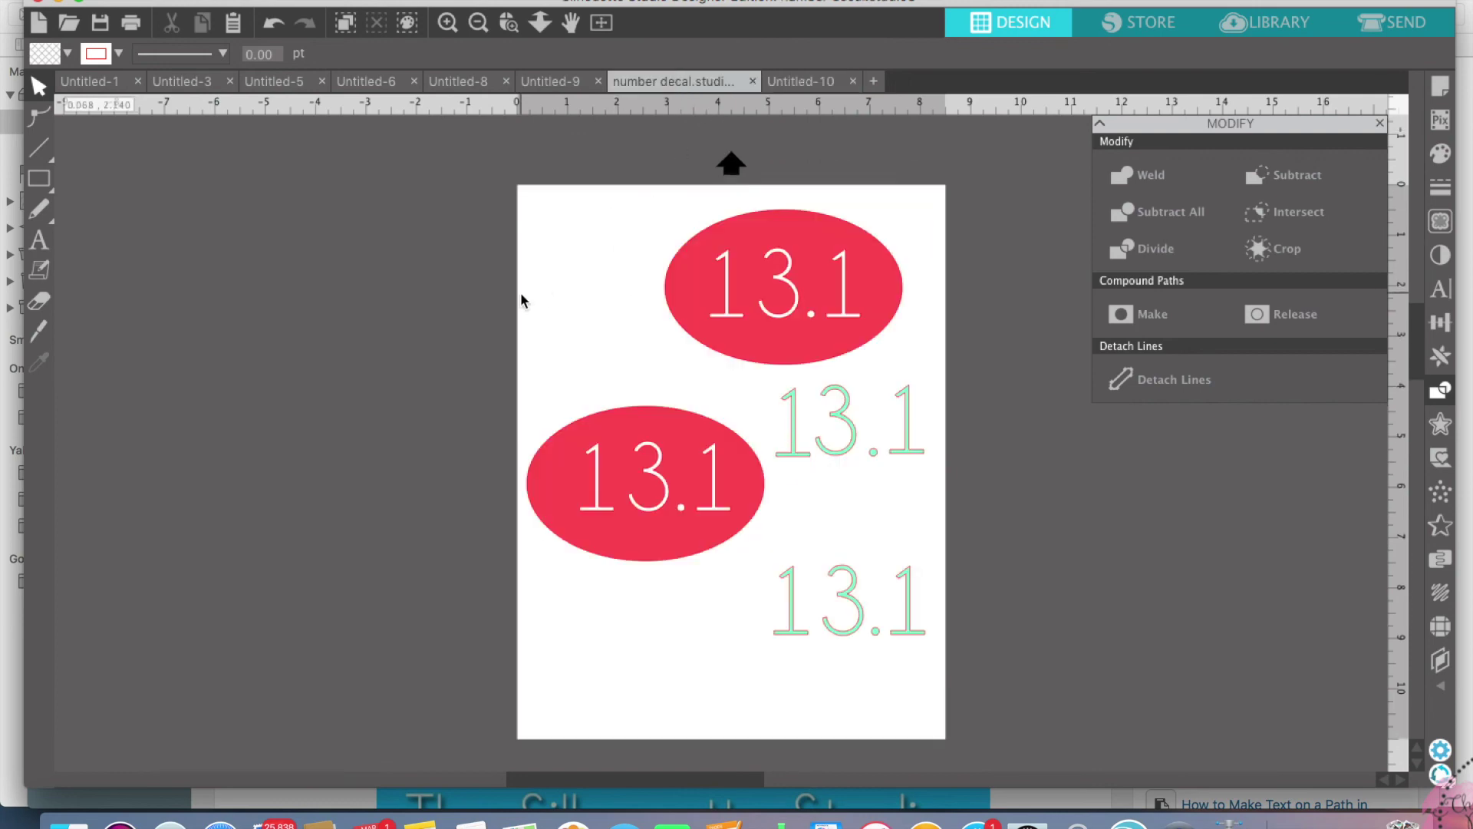